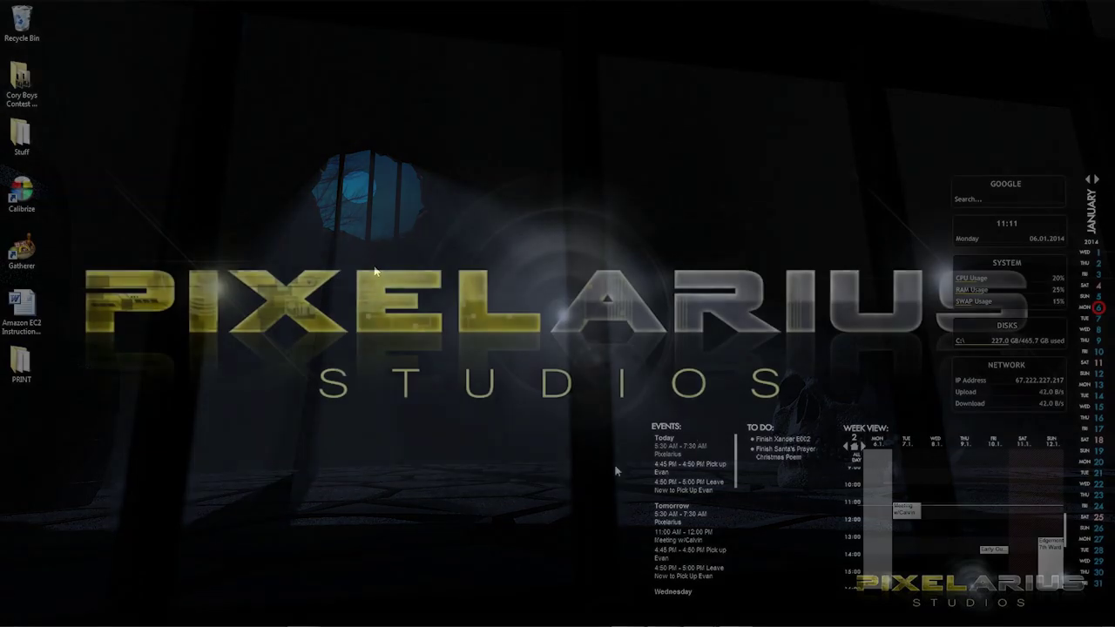
# In Edit Mode, switch to face selection and delete the cube's front face
pyautogui.moveTo(699, 616)
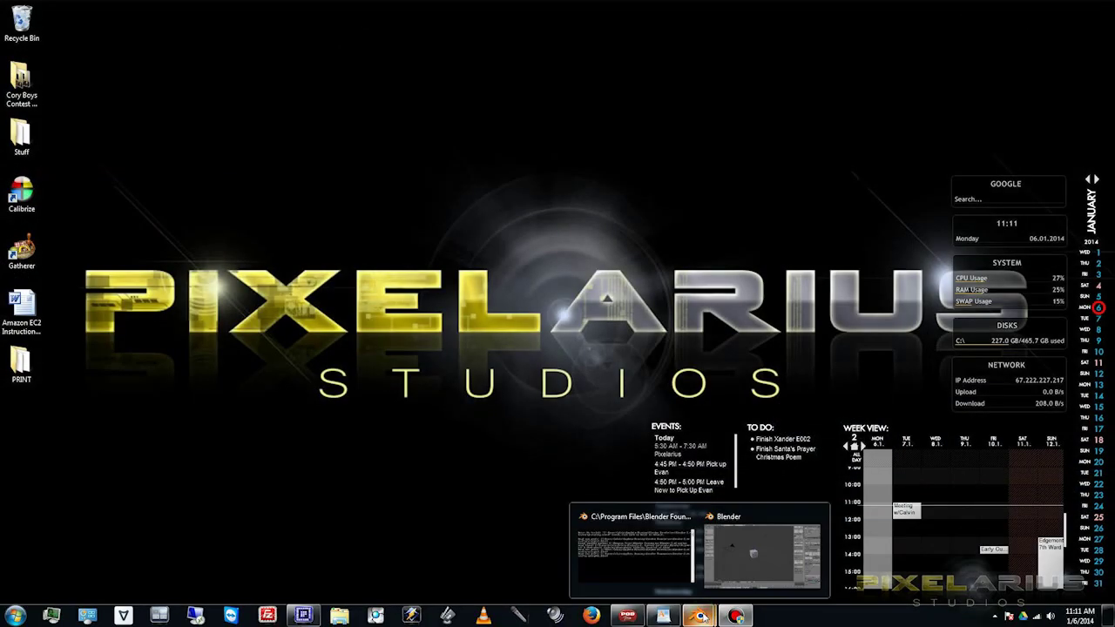
pyautogui.click(759, 536)
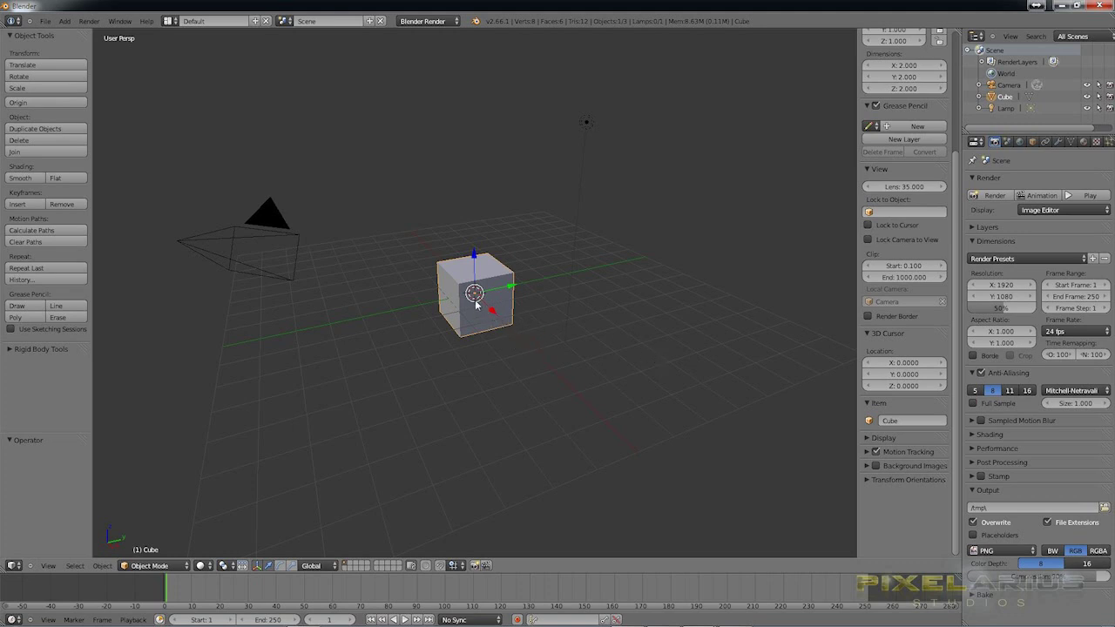
pyautogui.press('Tab')
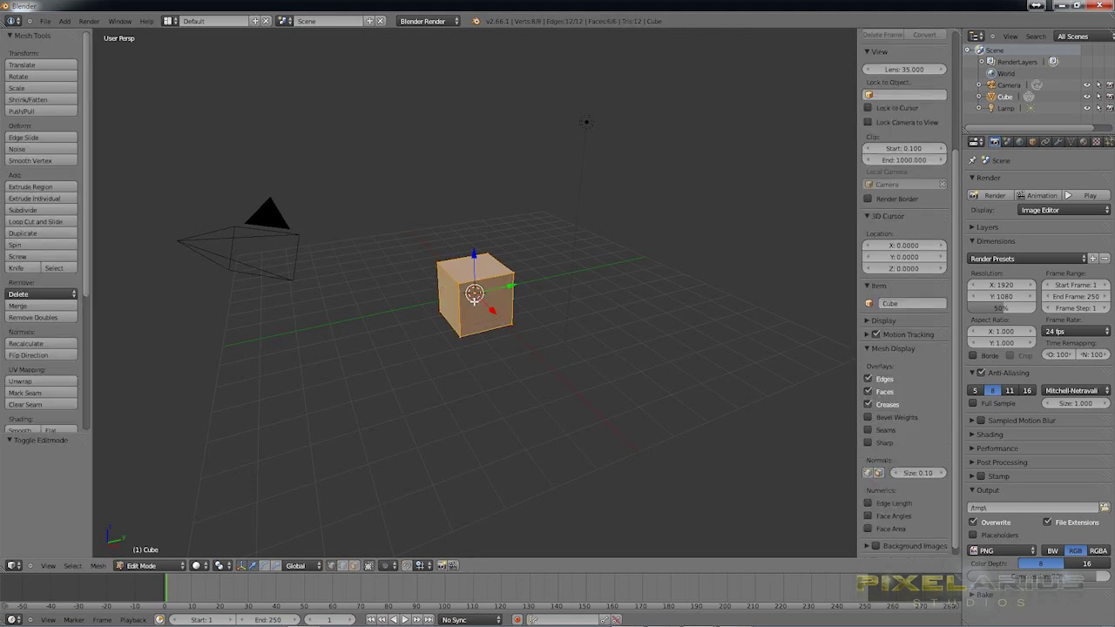
pyautogui.press('a')
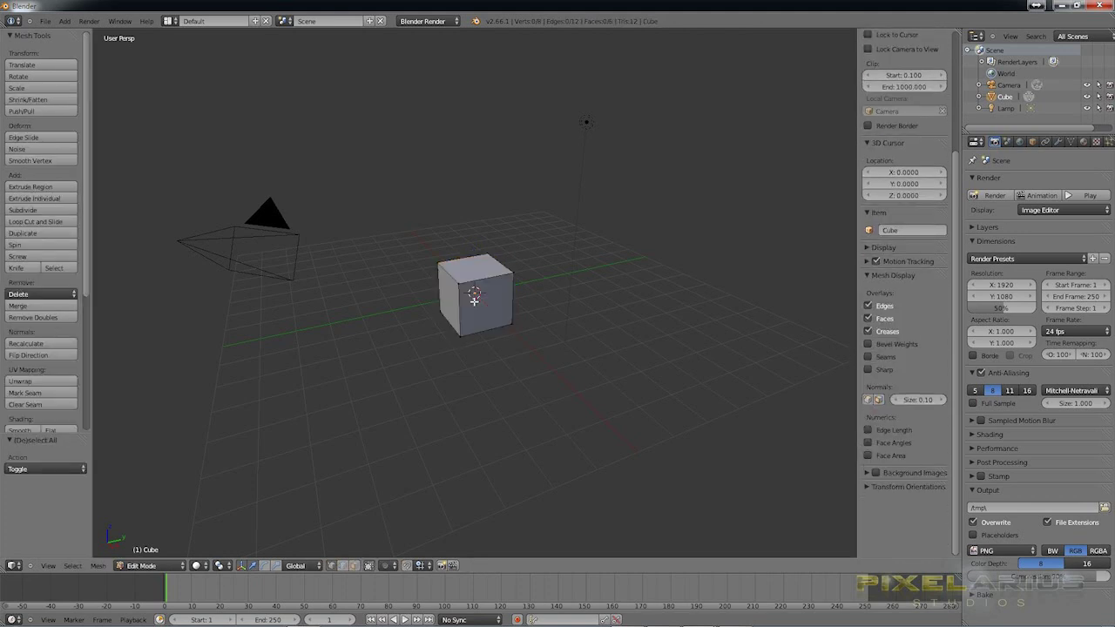
pyautogui.hotkey('ctrl', 'Tab')
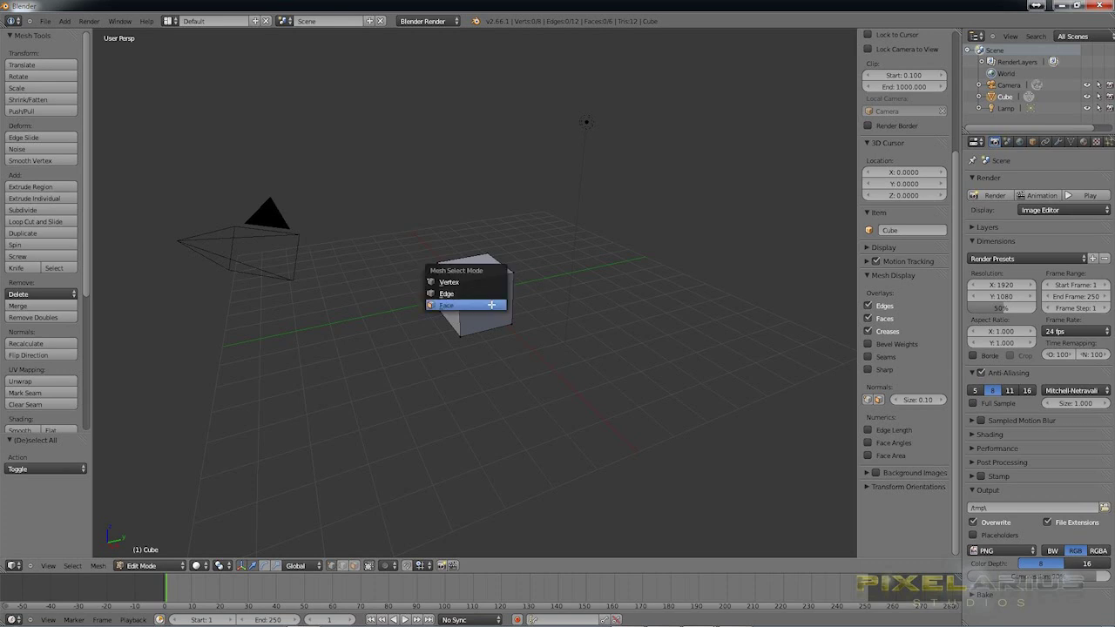
pyautogui.click(487, 304)
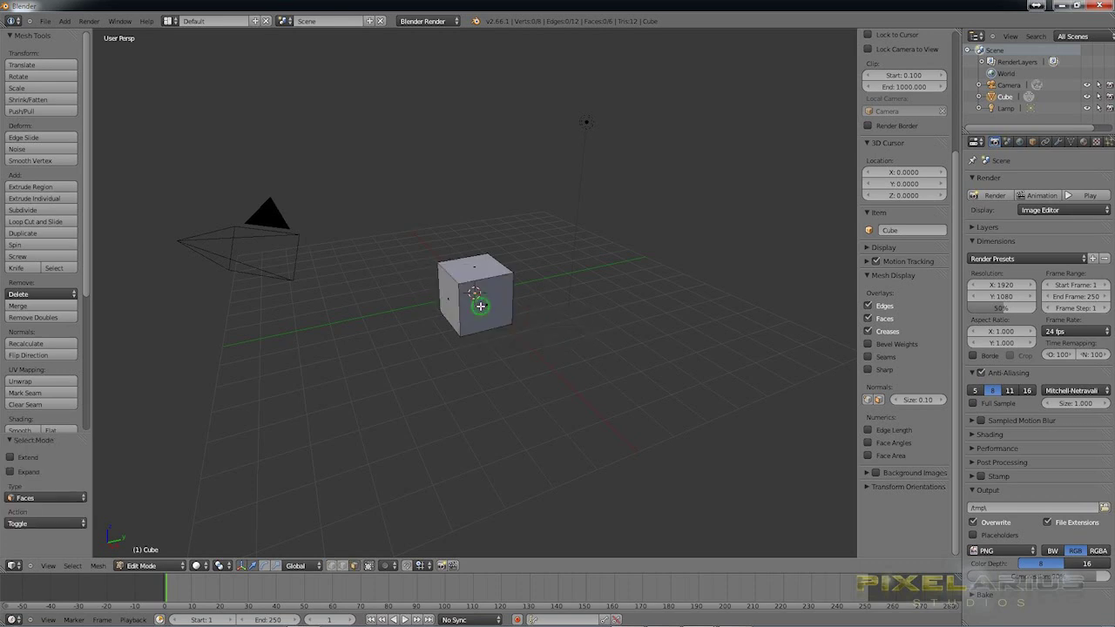
pyautogui.rightClick(485, 304)
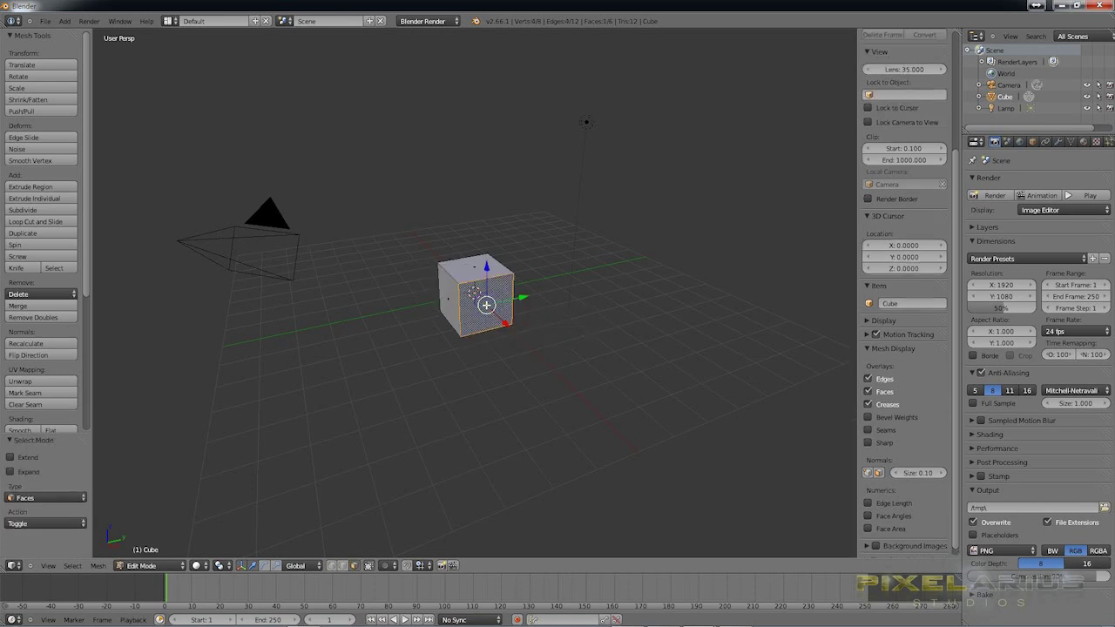
pyautogui.press('x')
pyautogui.click(486, 304)
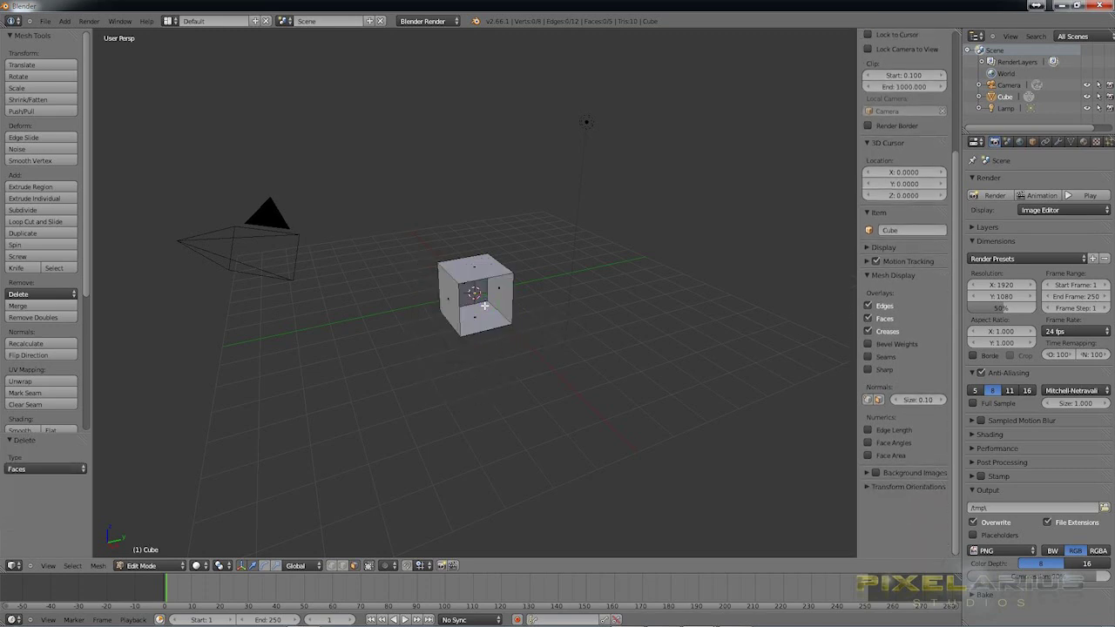
# Select all vertices of the open cube and subdivide it once
pyautogui.hotkey('ctrl', 'Tab')
pyautogui.click(479, 282)
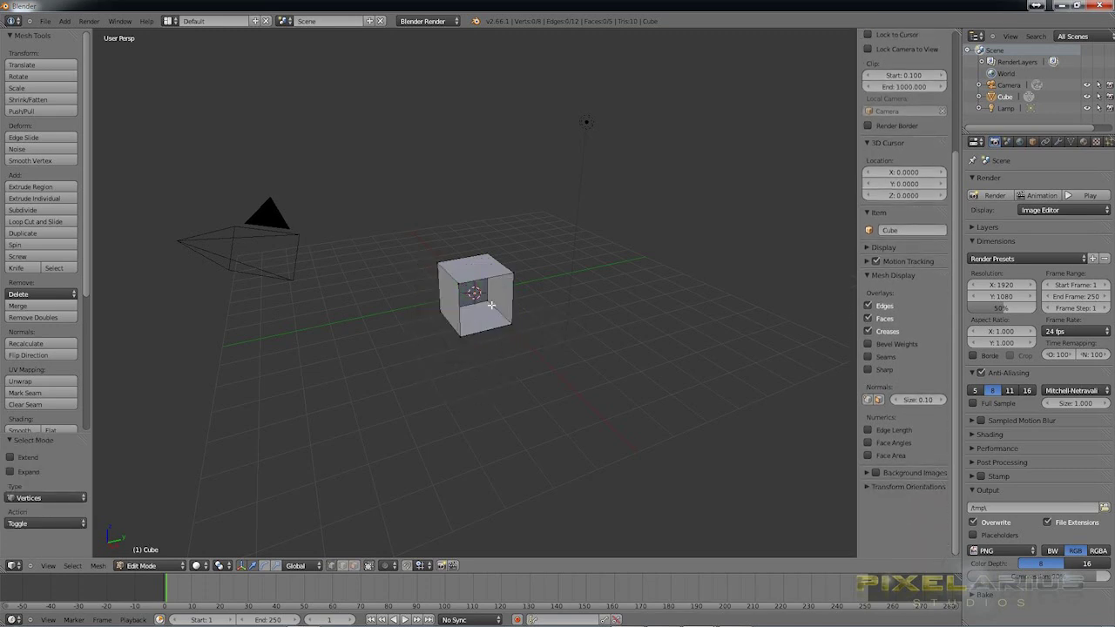
pyautogui.press('a')
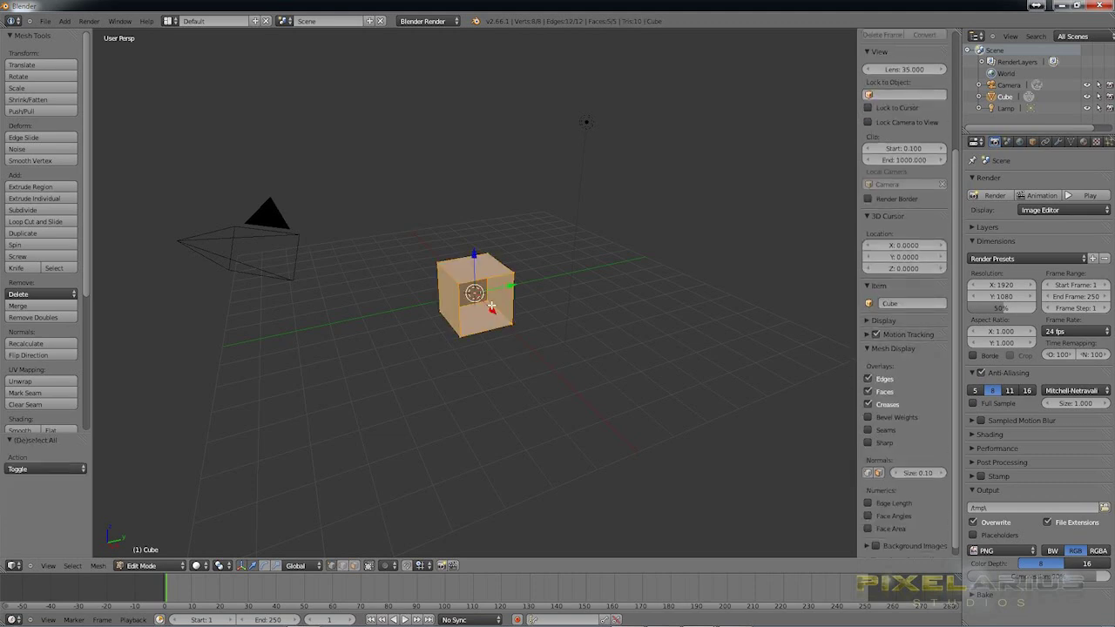
pyautogui.click(53, 213)
# Subdivide the open cube a second time and deselect everything, viewed up close
pyautogui.click(54, 213)
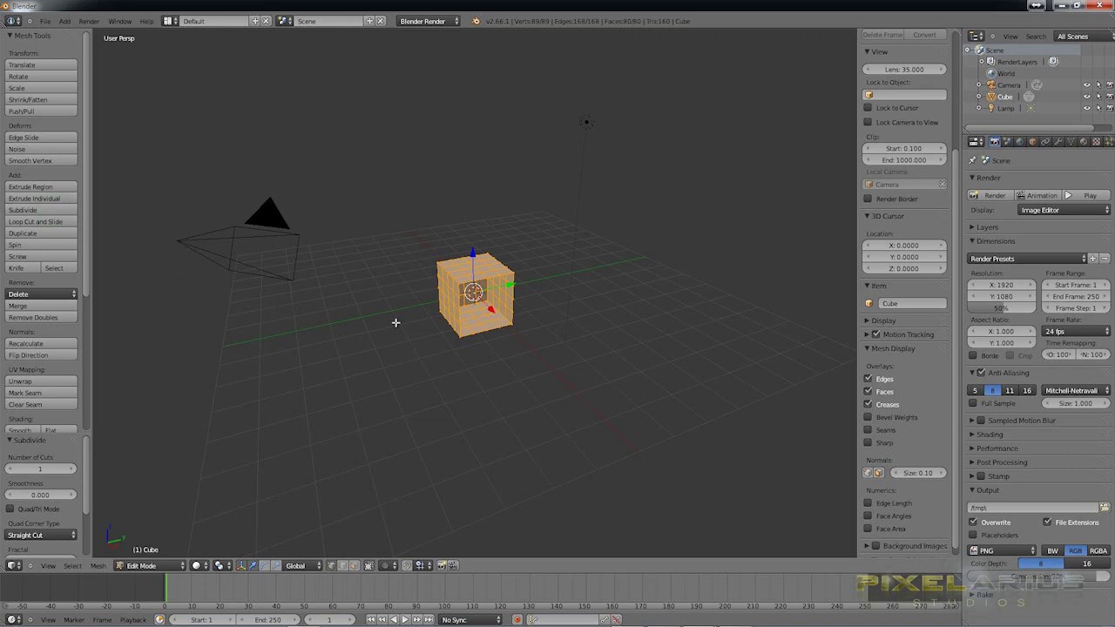
pyautogui.moveTo(425, 331); pyautogui.dragTo(396, 299, button='middle')
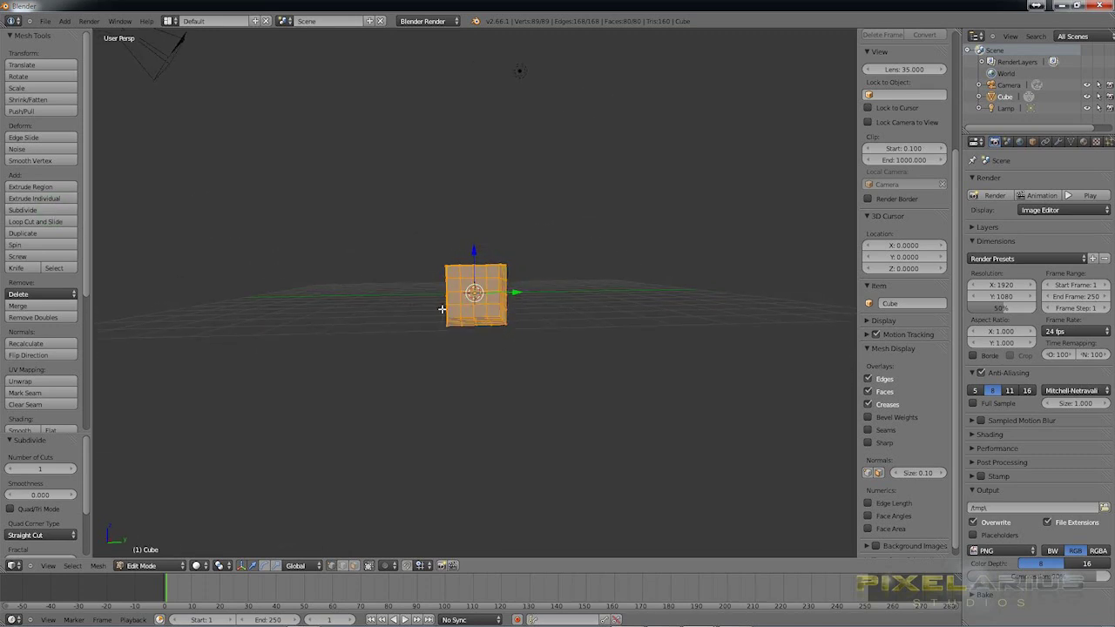
pyautogui.press('a')
pyautogui.scroll(3, 497, 317)
pyautogui.scroll(3, 470, 306)
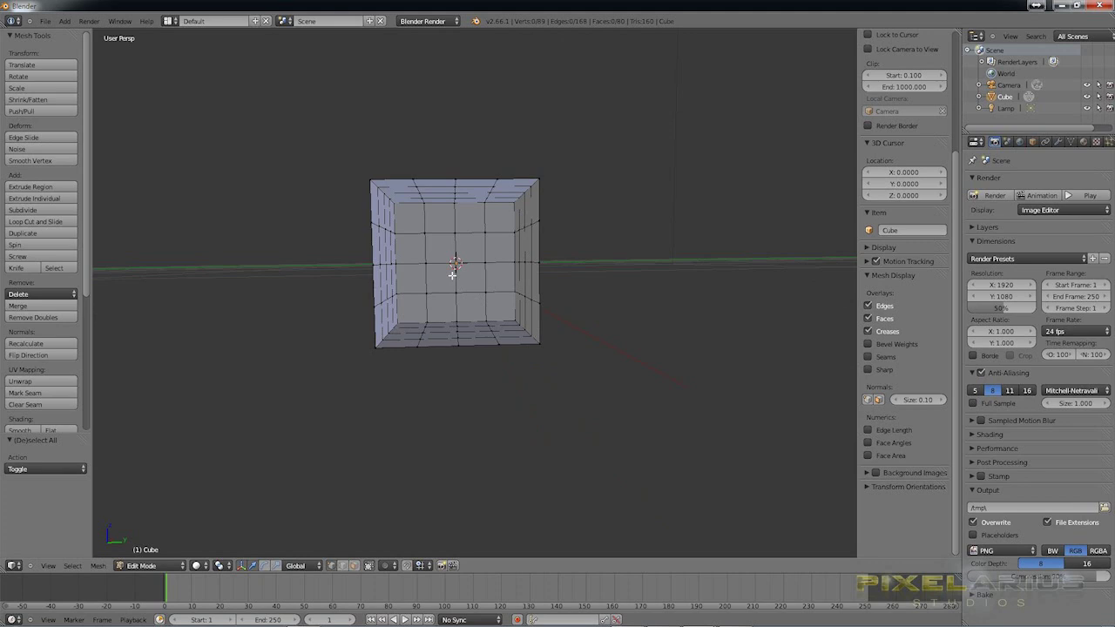
# Delete one far-wall face to cut a square window hole, then return to Object Mode
pyautogui.hotkey('ctrl', 'Tab')
pyautogui.click(438, 301)
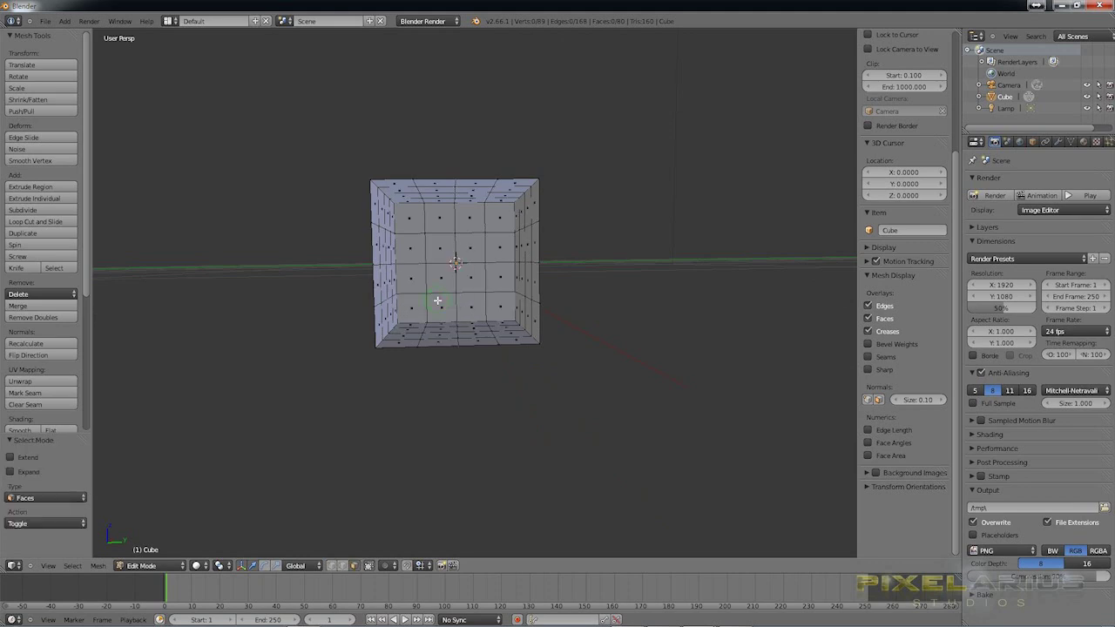
pyautogui.rightClick(441, 249)
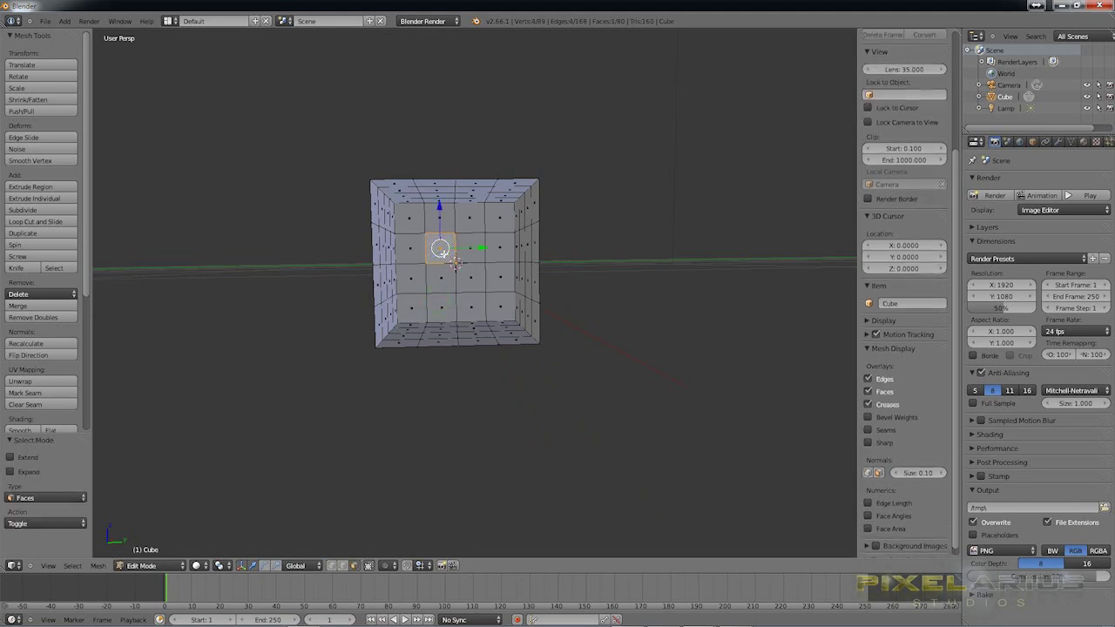
pyautogui.press('x')
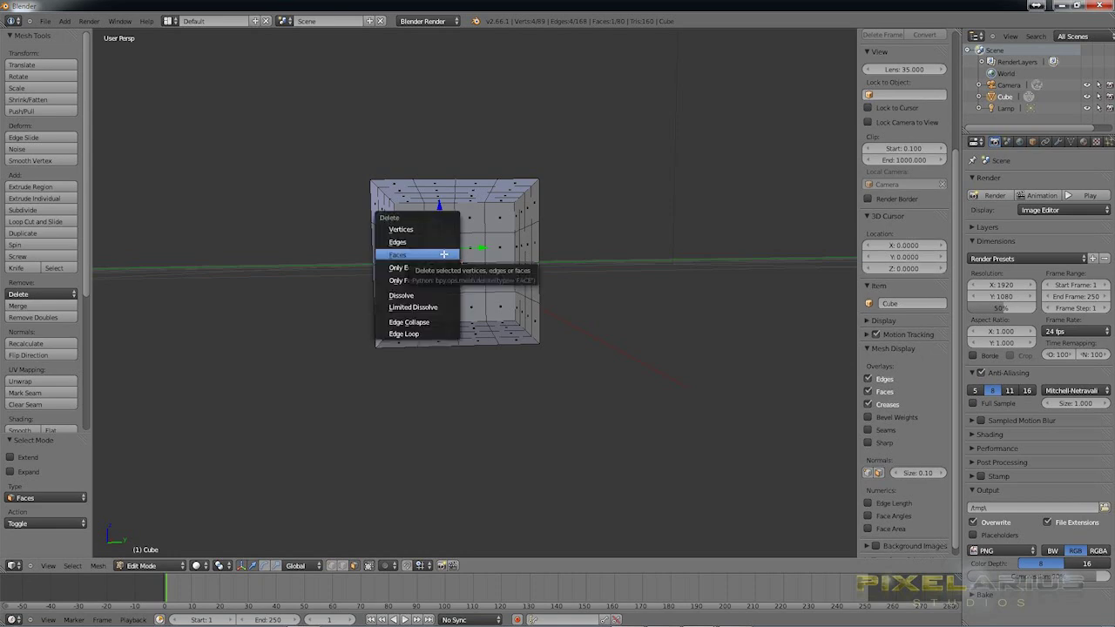
pyautogui.click(439, 256)
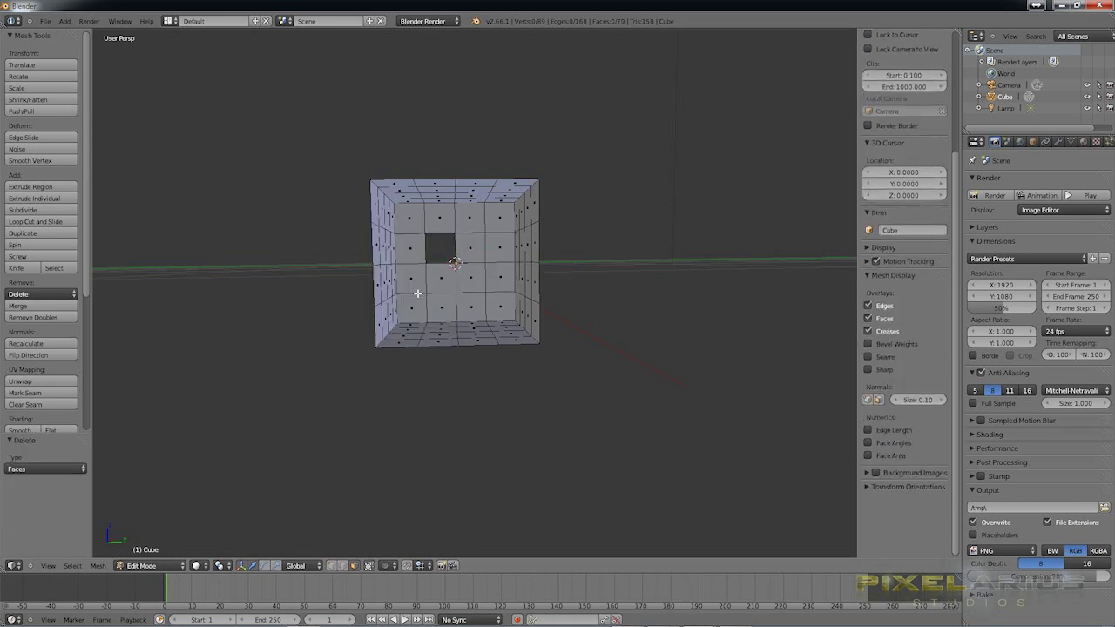
pyautogui.moveTo(419, 294); pyautogui.dragTo(434, 300, button='middle')
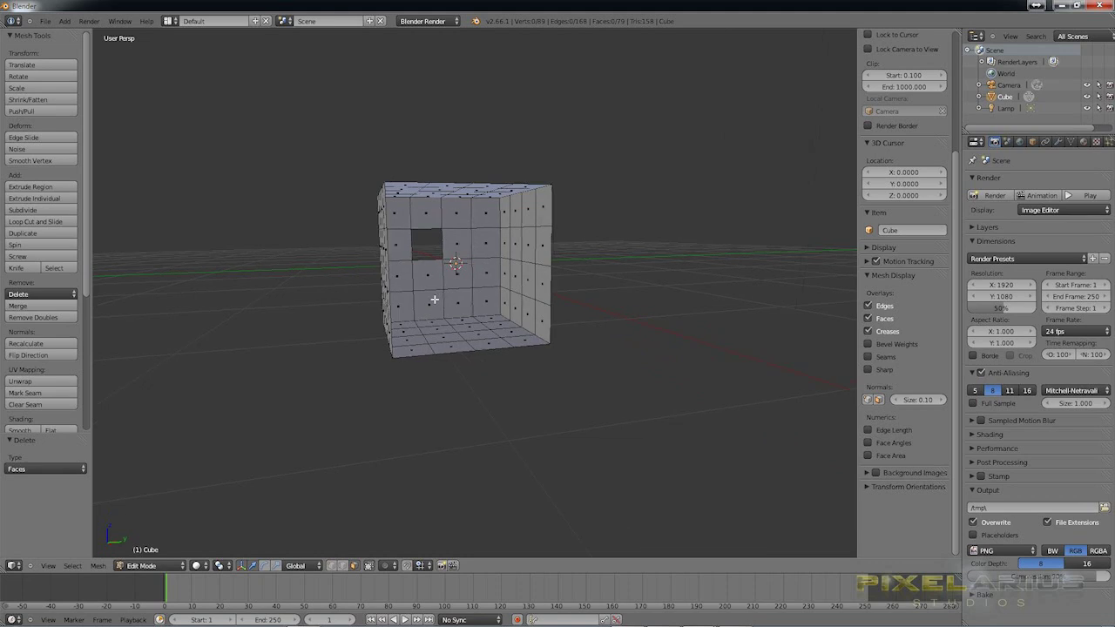
pyautogui.press('Tab')
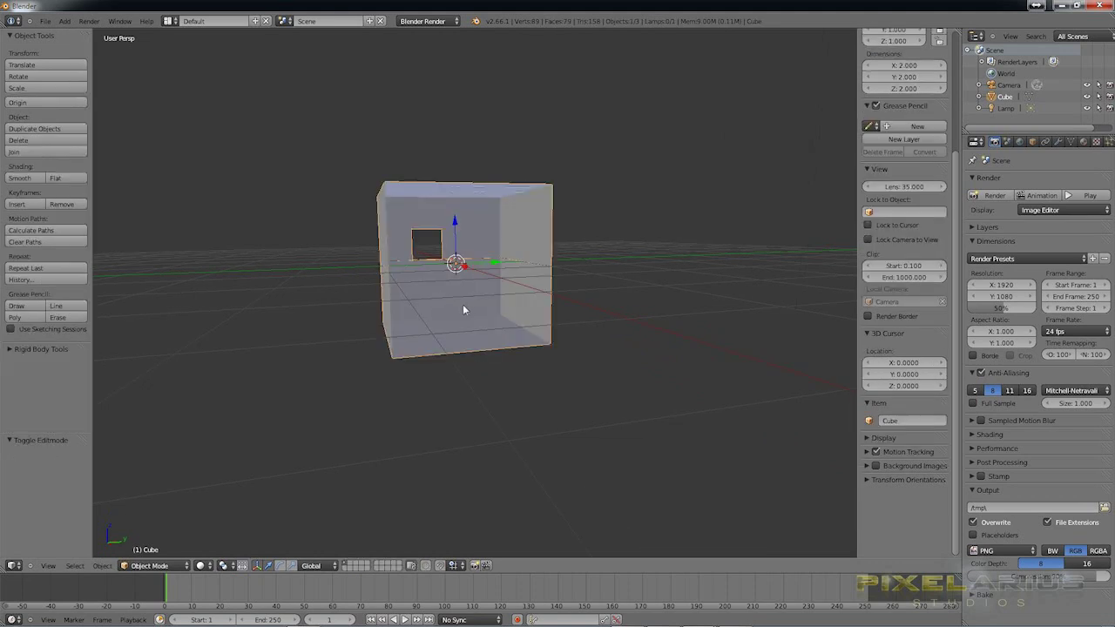
# Add a Solidify modifier with thickness 0.0571 and Even Thickness enabled
pyautogui.moveTo(462, 307); pyautogui.dragTo(508, 301, button='middle')
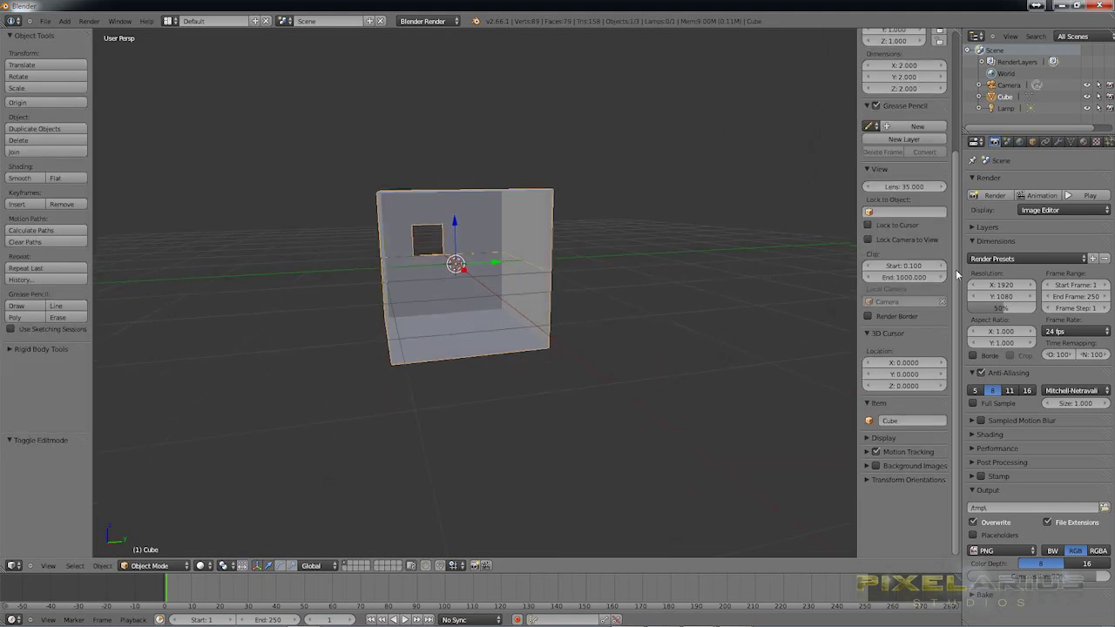
pyautogui.click(1059, 143)
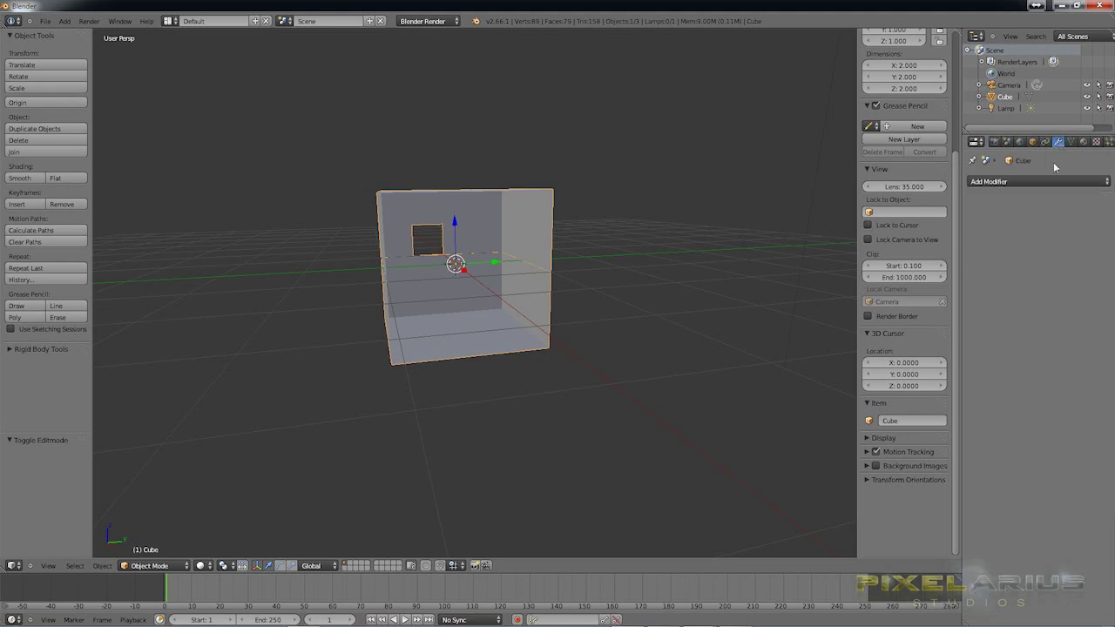
pyautogui.click(1037, 181)
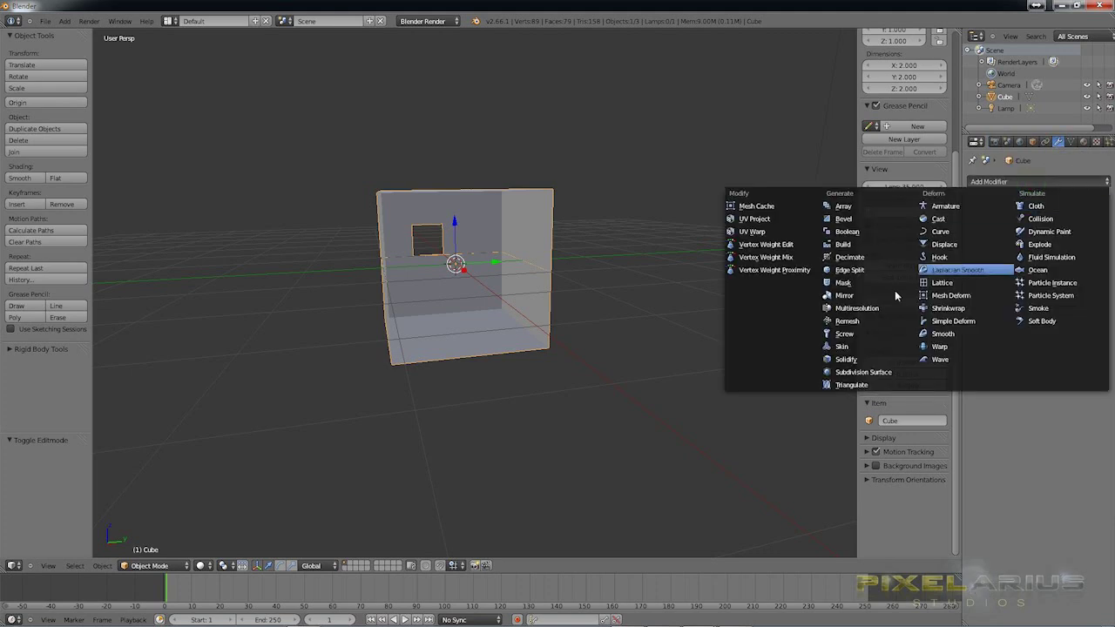
pyautogui.click(865, 361)
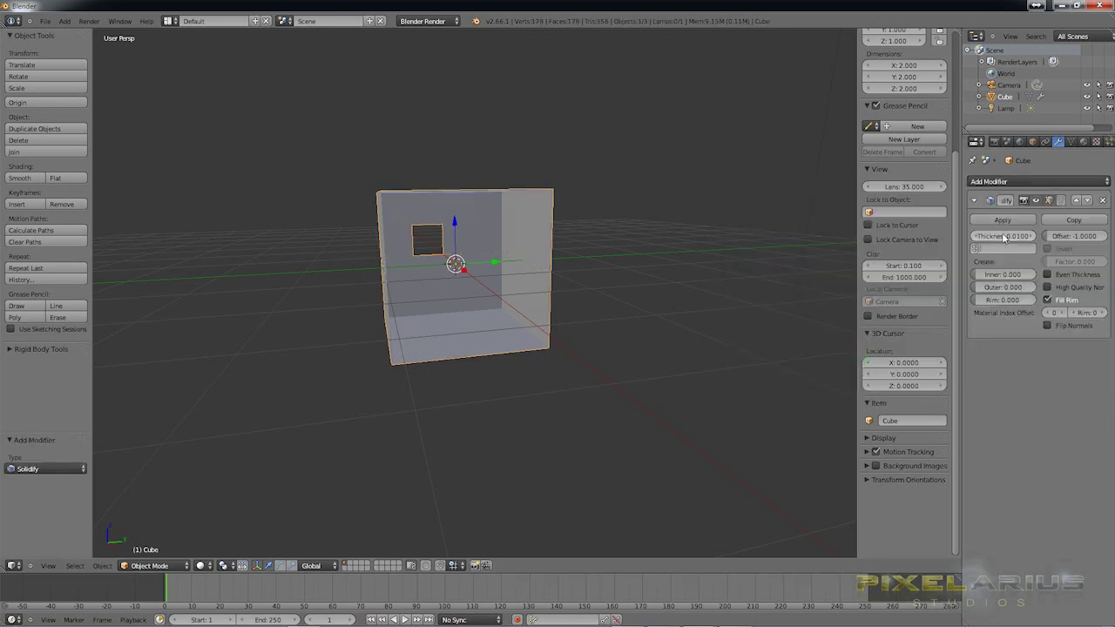
pyautogui.moveTo(1001, 237); pyautogui.dragTo(1031, 243)
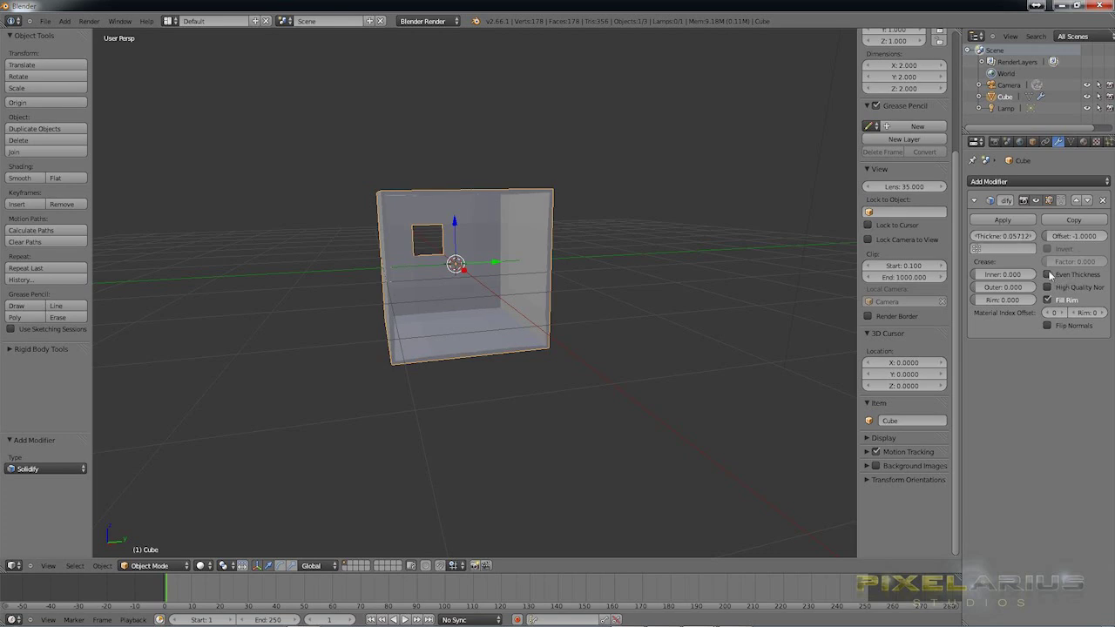
pyautogui.click(1046, 275)
pyautogui.moveTo(575, 287); pyautogui.dragTo(692, 292, button='middle')
# In vertex Edit Mode and orthographic front view, try stretching the right-edge vertices, then undo
pyautogui.press('Tab')
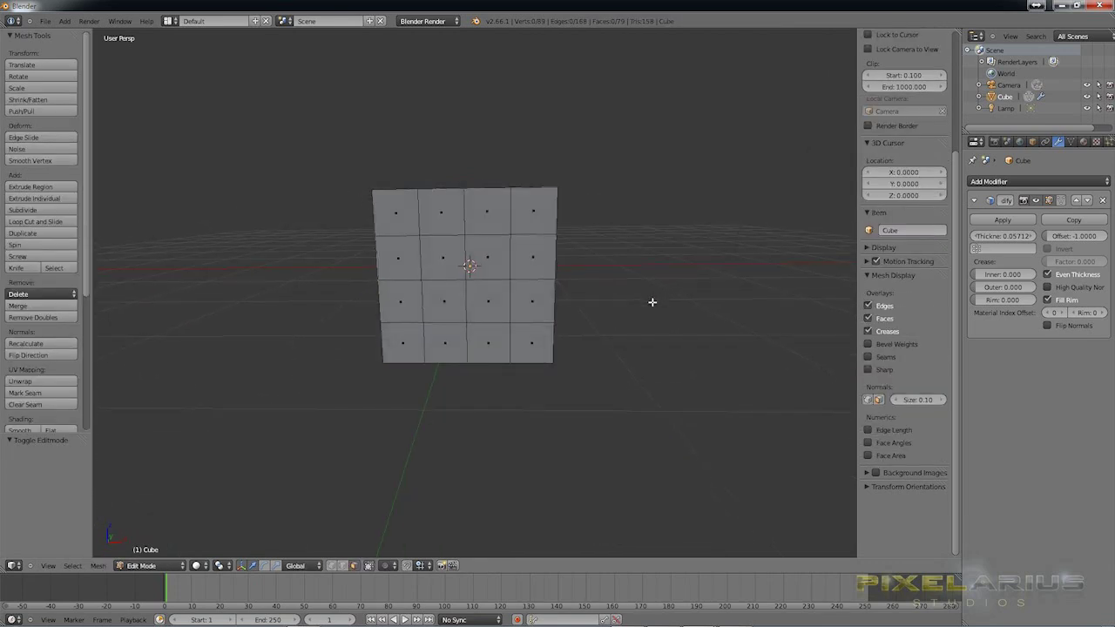
pyautogui.hotkey('ctrl', 'Tab')
pyautogui.click(641, 279)
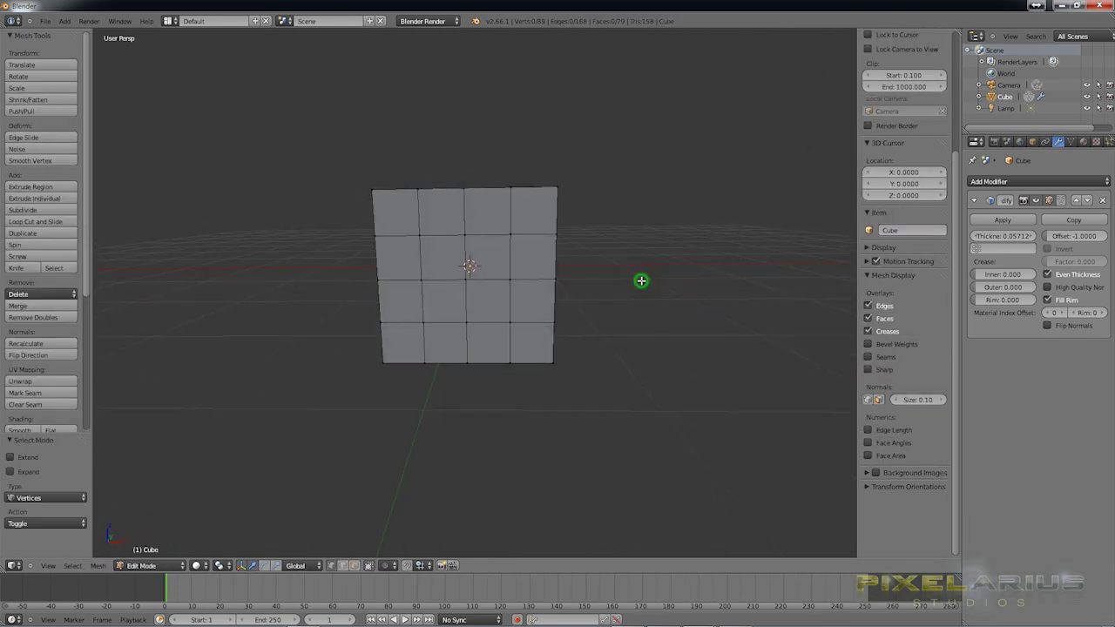
pyautogui.press('KP_5')
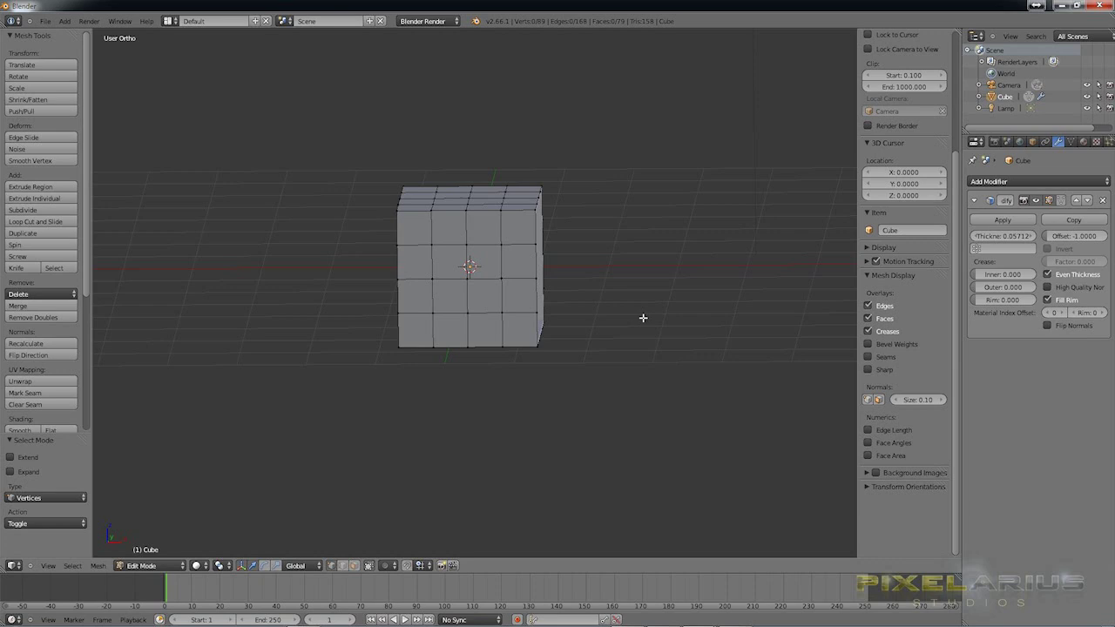
pyautogui.press('KP_1')
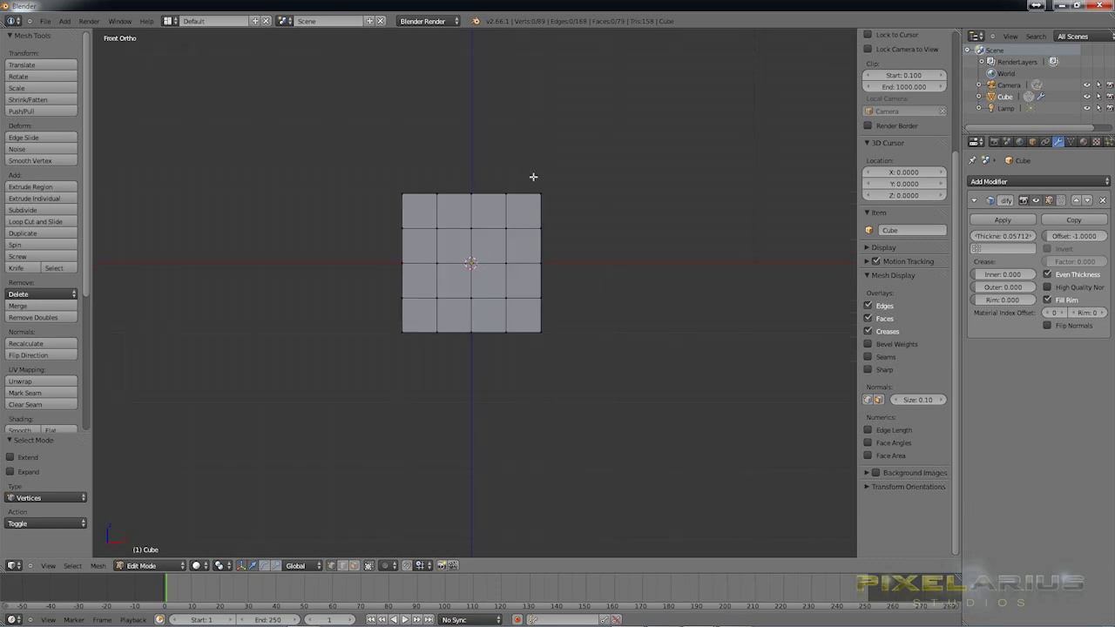
pyautogui.press('b')
pyautogui.moveTo(529, 177); pyautogui.dragTo(580, 340)
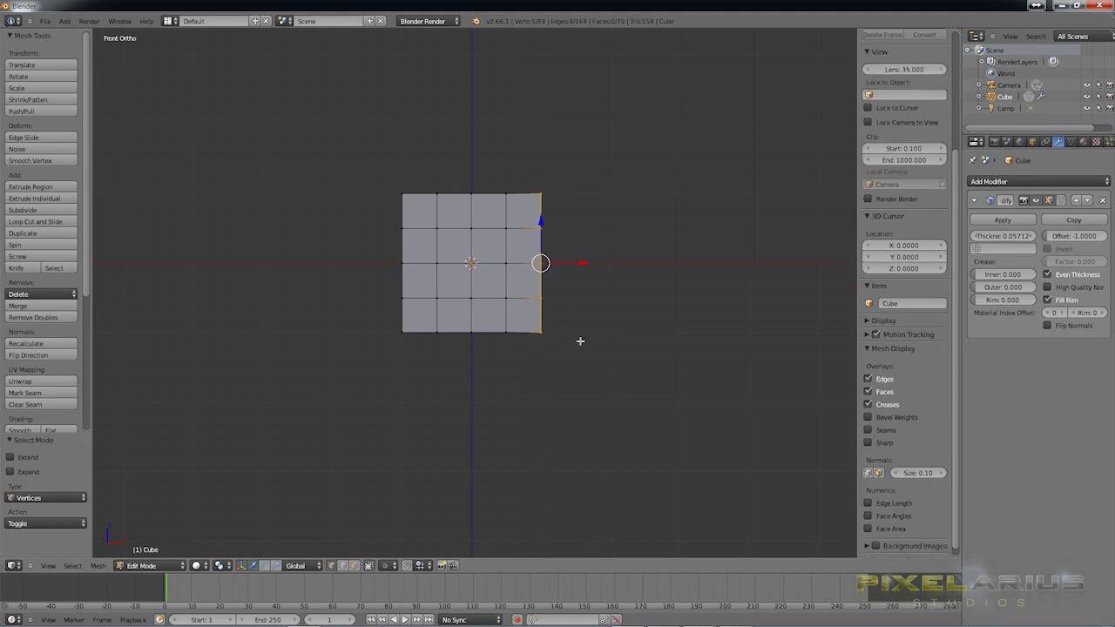
pyautogui.moveTo(580, 341); pyautogui.dragTo(575, 283, button='middle')
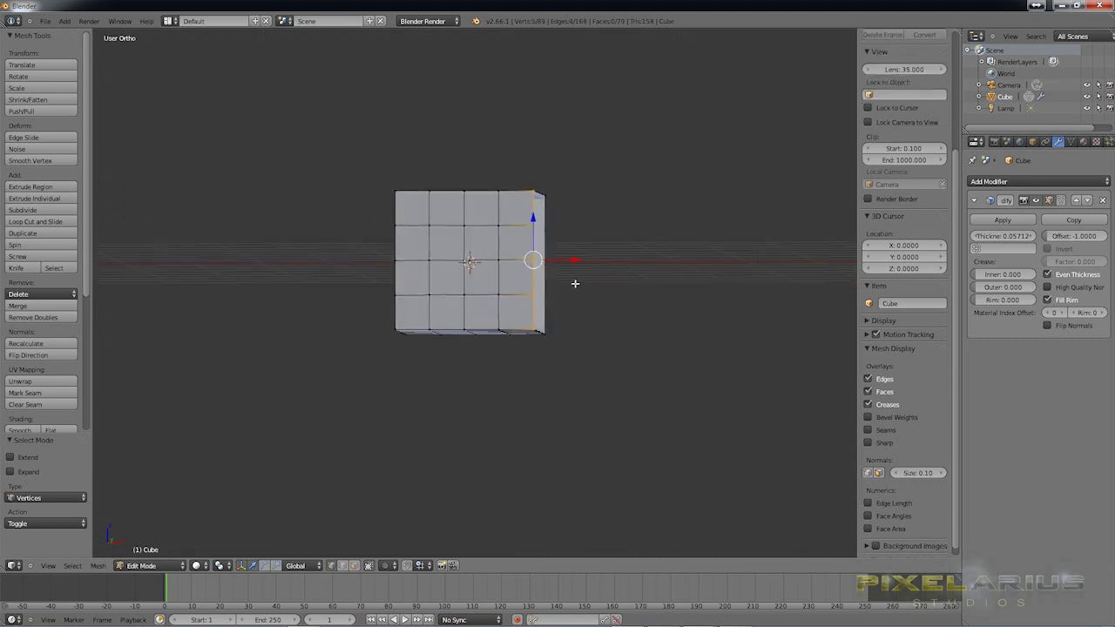
pyautogui.moveTo(575, 258); pyautogui.dragTo(615, 256)
pyautogui.hotkey('ctrl', 'z')
pyautogui.moveTo(614, 273)
pyautogui.mouseDown(button='middle')
pyautogui.moveTo(614, 286)
pyautogui.moveTo(622, 280)
pyautogui.mouseUp(button='middle')
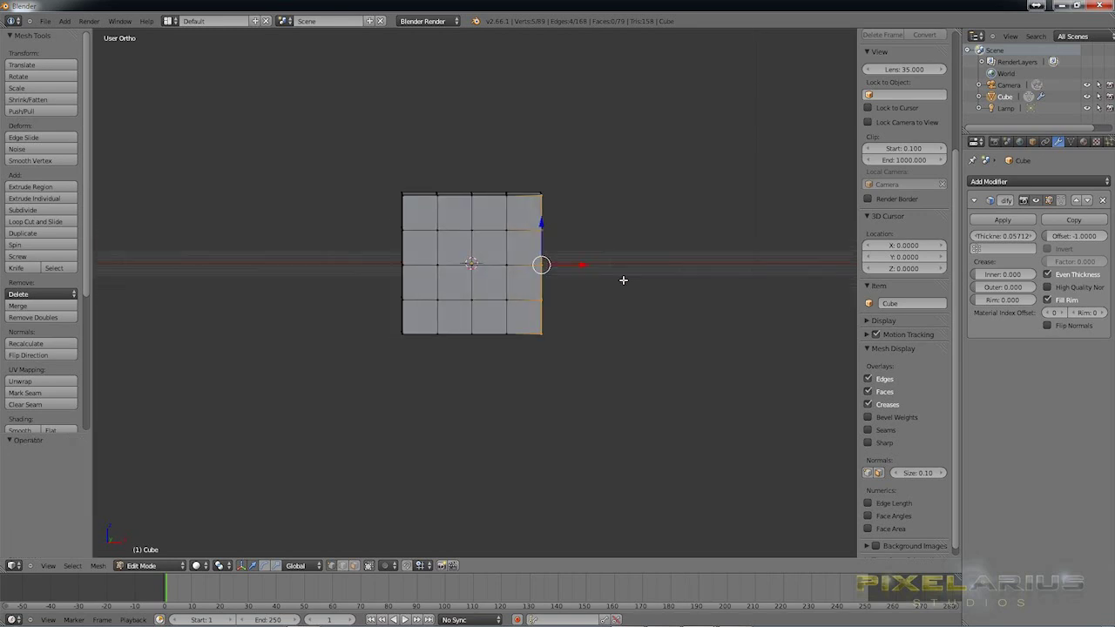
# With Limit selection to visible off, move the whole right vertex column 1.767 along X
pyautogui.click(369, 566)
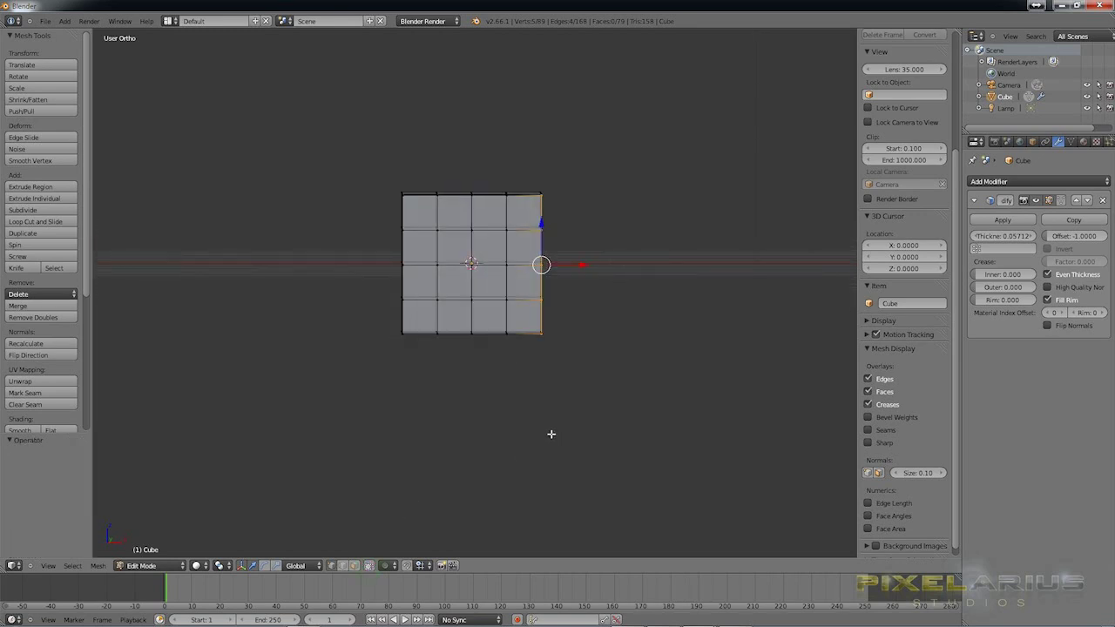
pyautogui.moveTo(550, 433); pyautogui.dragTo(550, 432, button='middle')
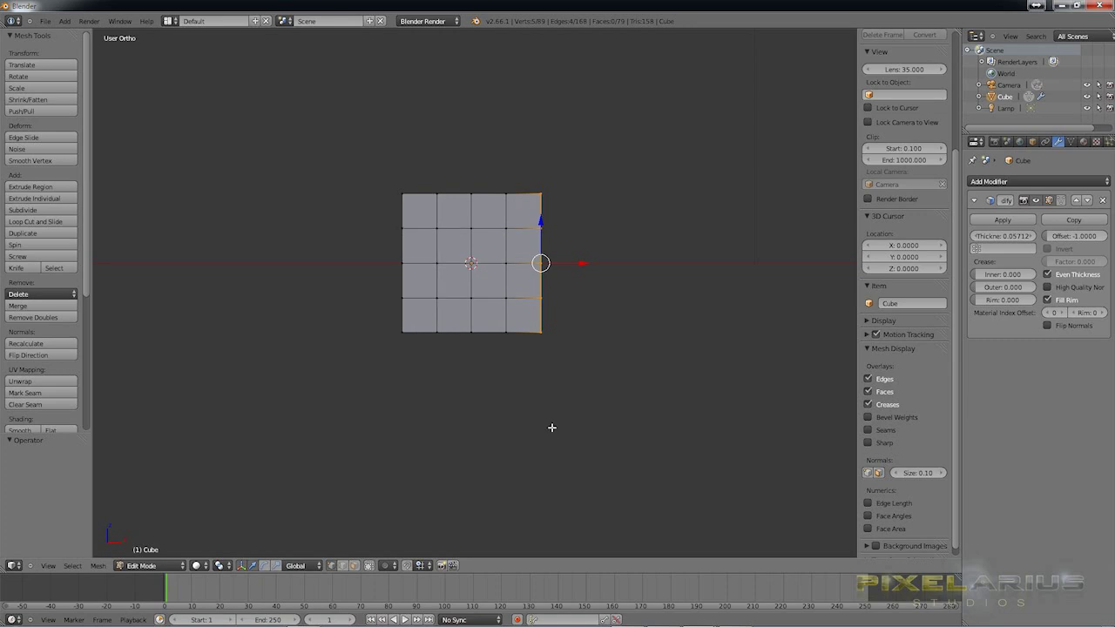
pyautogui.press('b')
pyautogui.moveTo(534, 168); pyautogui.dragTo(549, 342)
pyautogui.moveTo(560, 351)
pyautogui.mouseDown(button='middle')
pyautogui.moveTo(535, 351)
pyautogui.moveTo(552, 351)
pyautogui.mouseUp(button='middle')
pyautogui.moveTo(576, 271); pyautogui.dragTo(704, 269)
pyautogui.moveTo(584, 383); pyautogui.dragTo(505, 393, button='middle')
pyautogui.press('Tab')
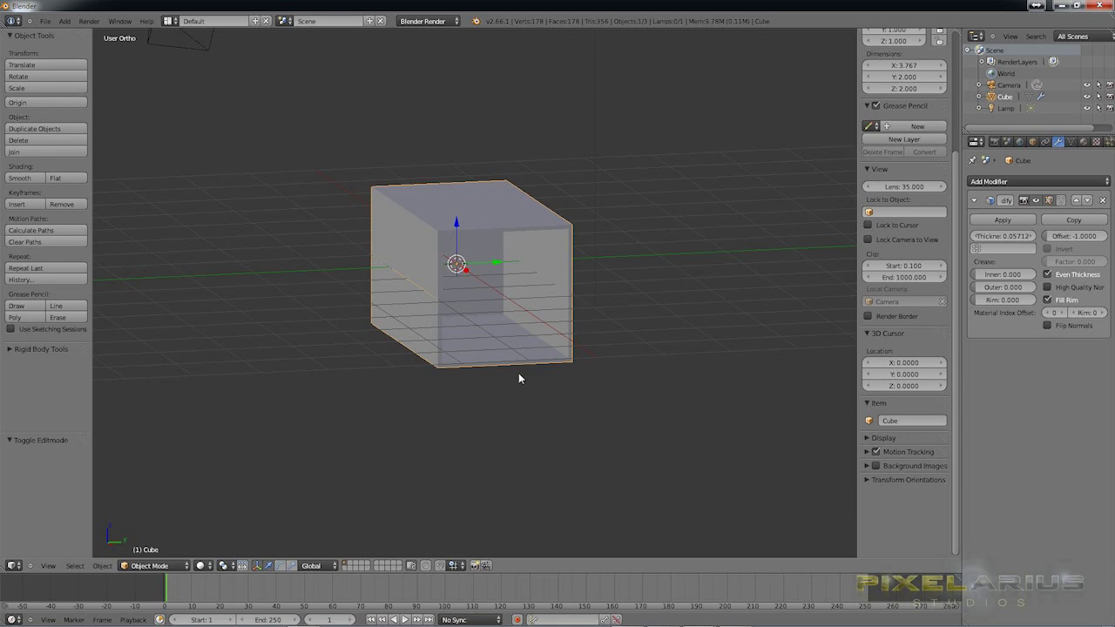
# Lock the camera to the view and frame the room interior facing the window hole
pyautogui.press('KP_0')
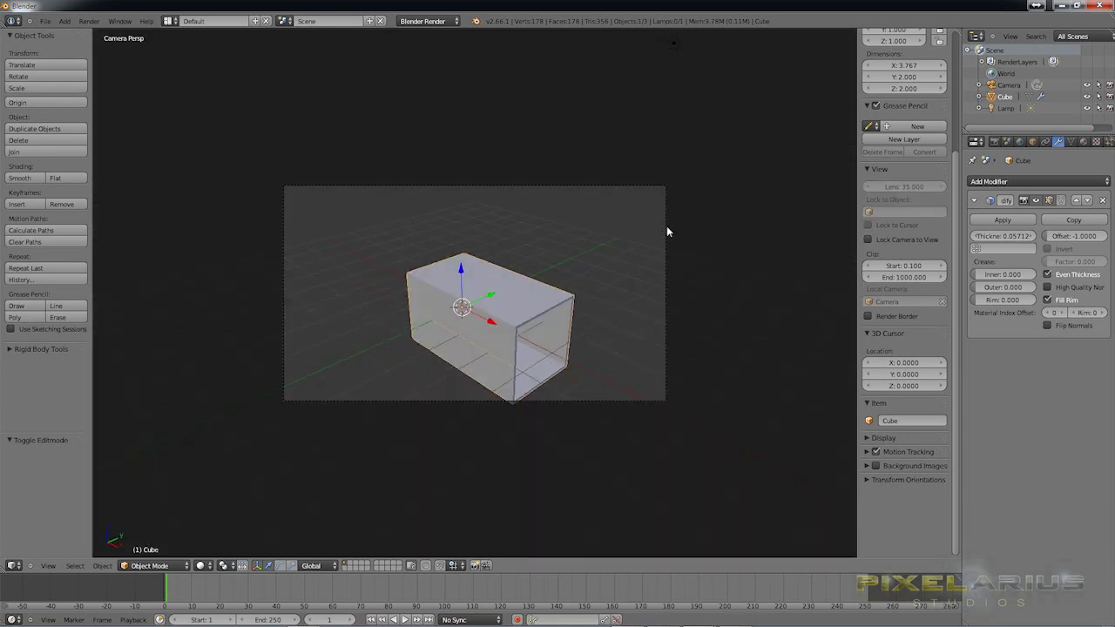
pyautogui.rightClick(665, 228)
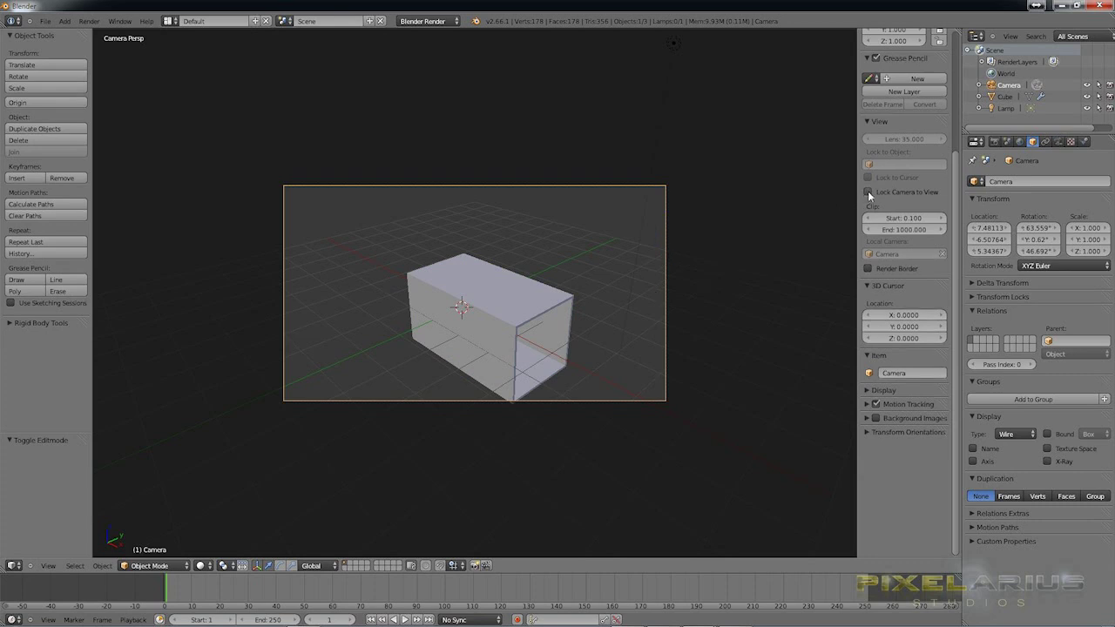
pyautogui.click(867, 191)
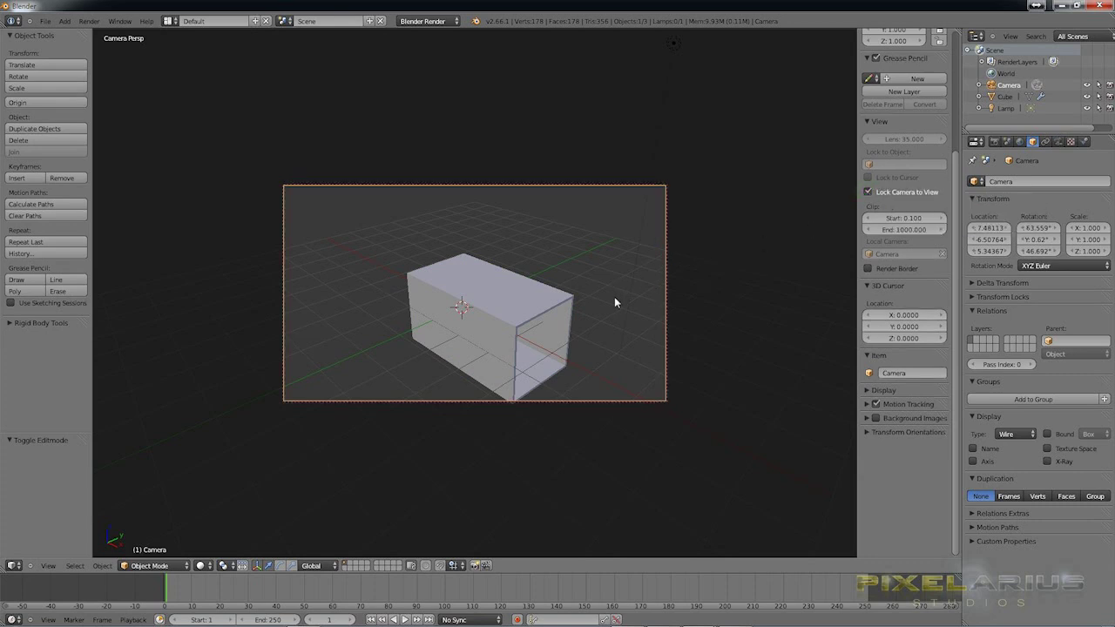
pyautogui.moveTo(614, 299); pyautogui.dragTo(565, 265, button='middle')
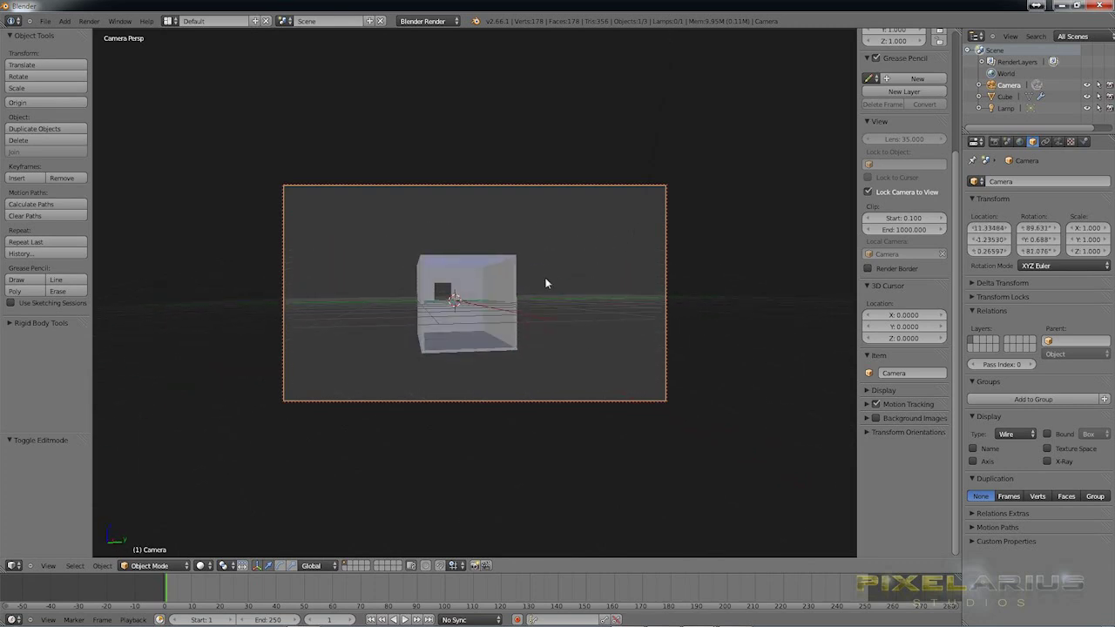
pyautogui.scroll(4, 522, 295)
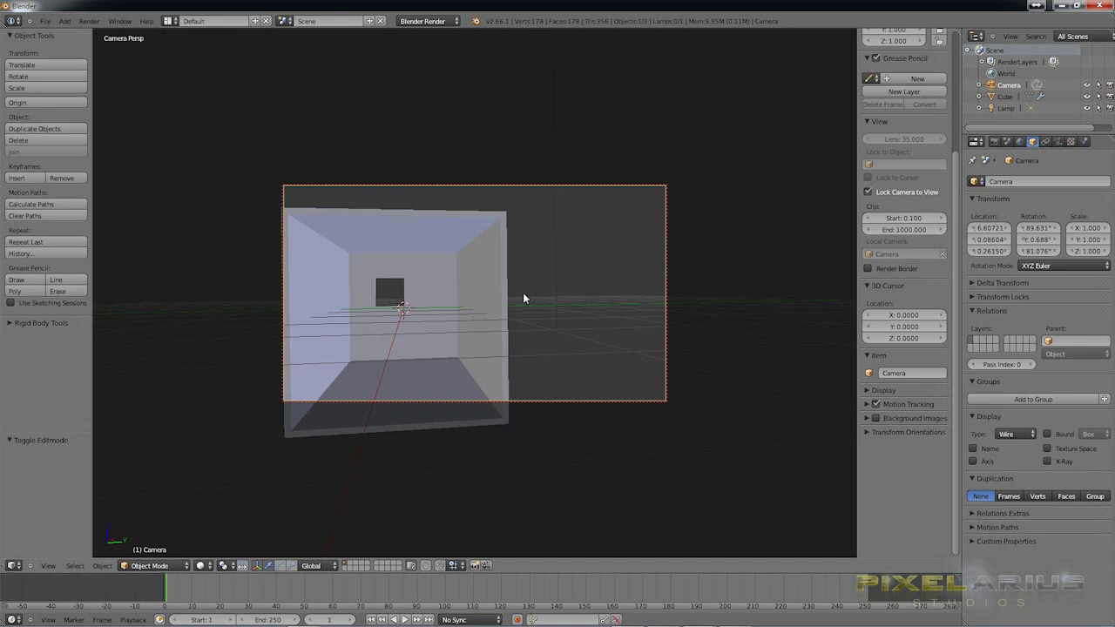
pyautogui.keyDown('shift'); pyautogui.moveTo(522, 293); pyautogui.dragTo(574, 270, button='middle'); pyautogui.keyUp('shift')
pyautogui.scroll(3, 515, 306)
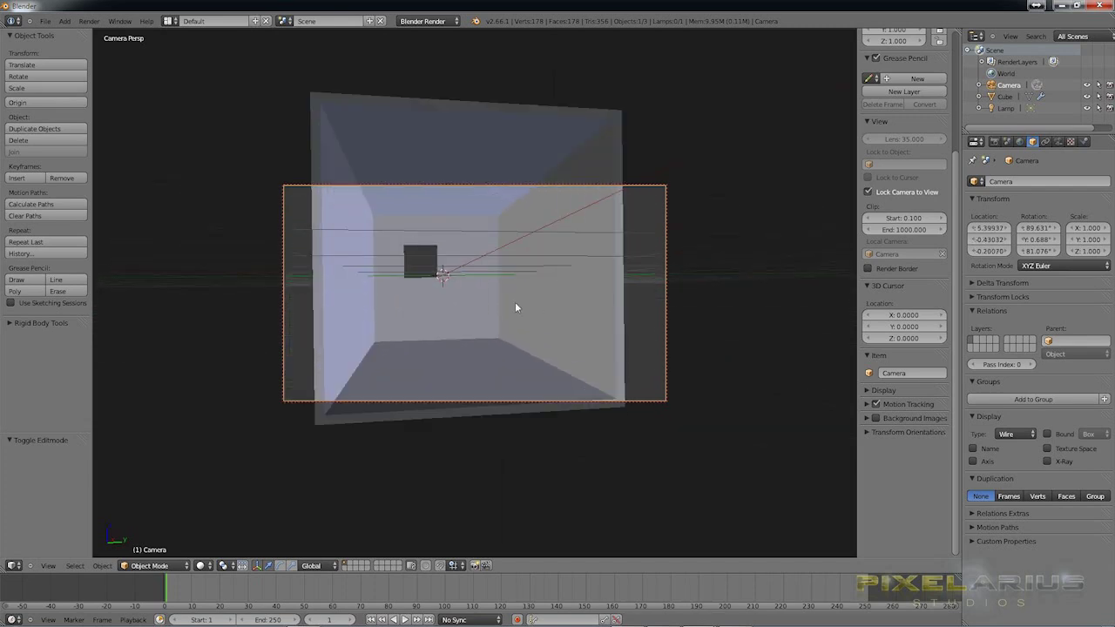
pyautogui.scroll(3, 515, 302)
pyautogui.moveTo(517, 306); pyautogui.dragTo(526, 305, button='middle')
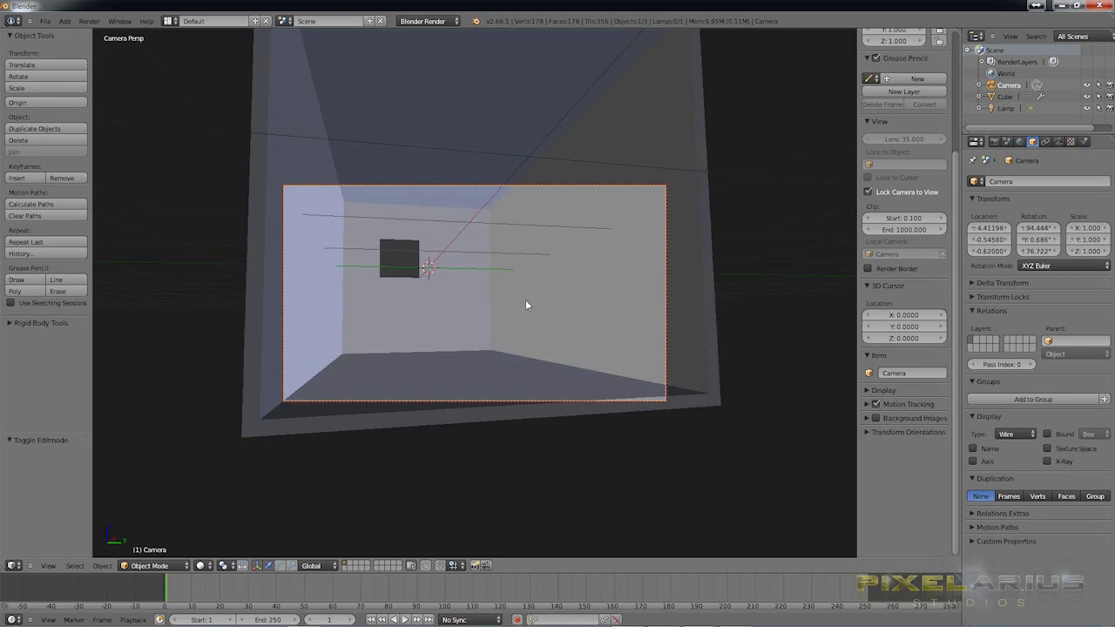
pyautogui.moveTo(441, 247); pyautogui.dragTo(417, 269, button='middle')
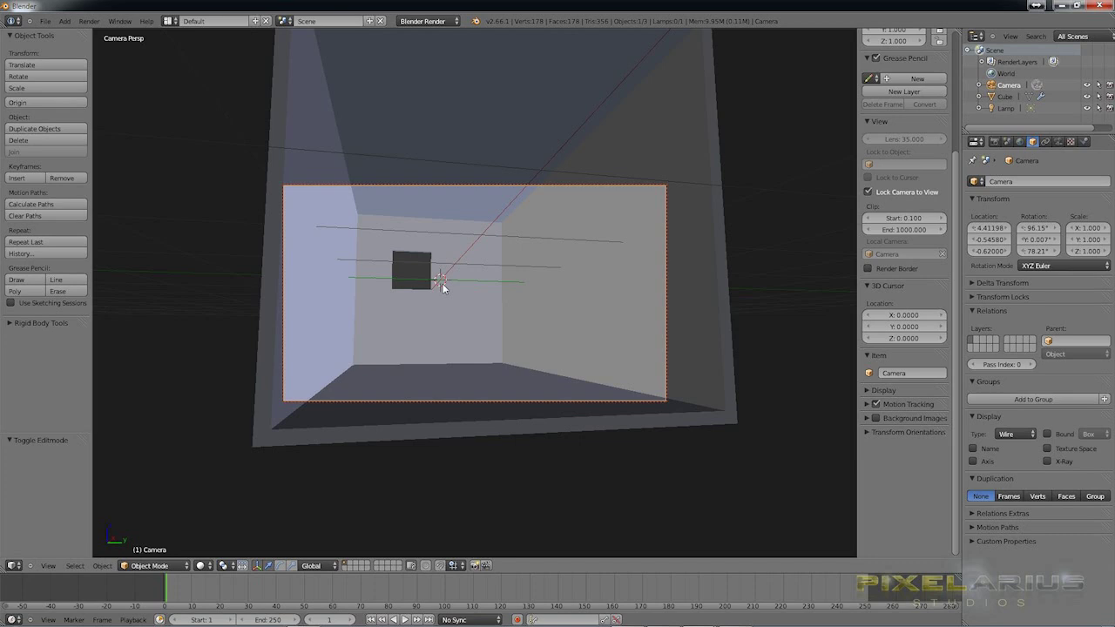
# Turn off Lock Camera to View and delete the default Lamp object
pyautogui.click(866, 192)
pyautogui.moveTo(390, 302); pyautogui.dragTo(427, 330, button='middle')
pyautogui.scroll(-4, 425, 323)
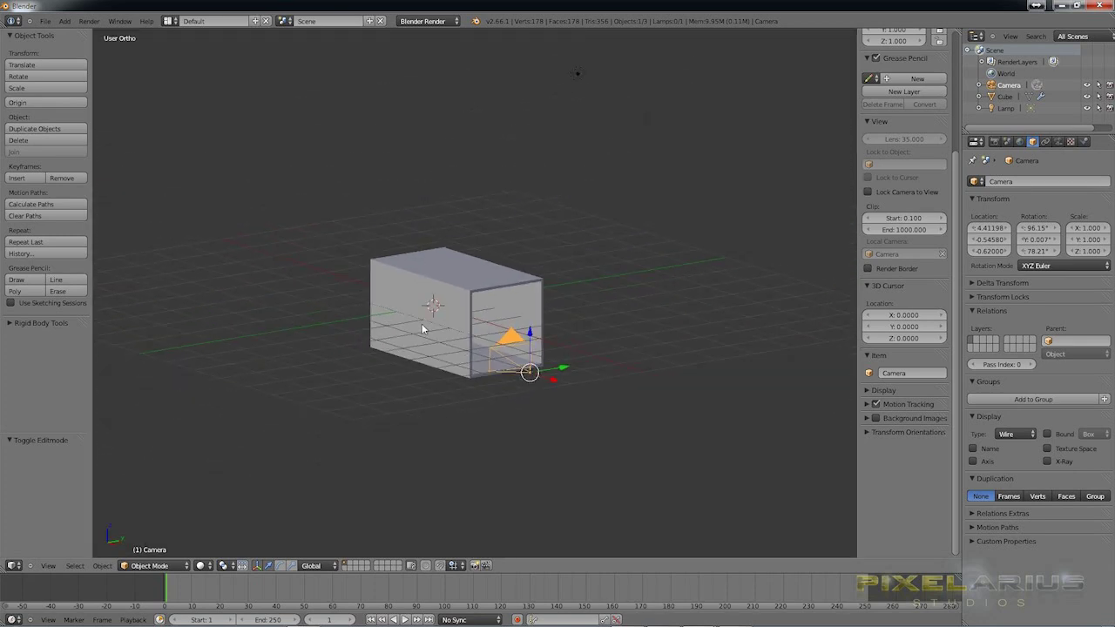
pyautogui.rightClick(578, 75)
pyautogui.press('x')
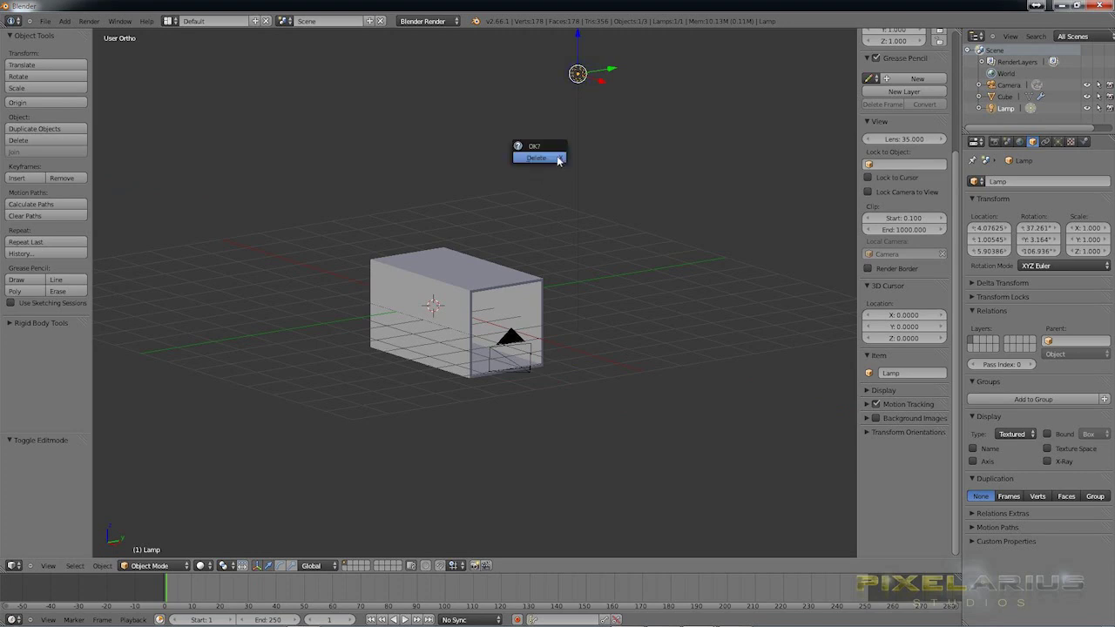
pyautogui.click(557, 161)
pyautogui.moveTo(590, 209); pyautogui.dragTo(638, 206, button='middle')
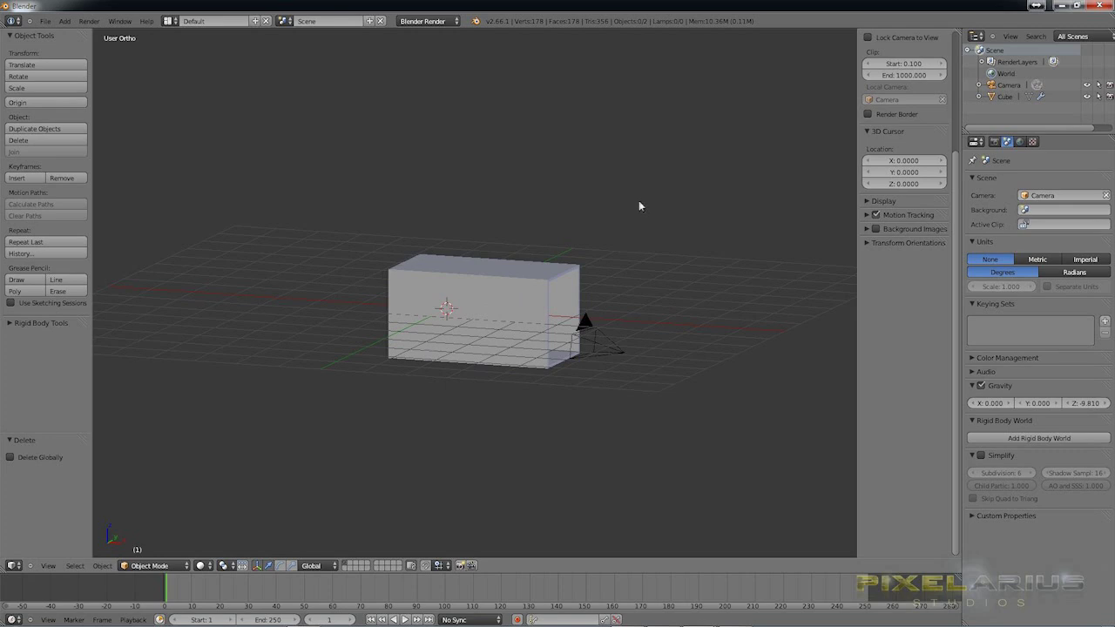
# Add a spot lamp, raise it about 3 units and move it left of the room
pyautogui.hotkey('shift', 'a')
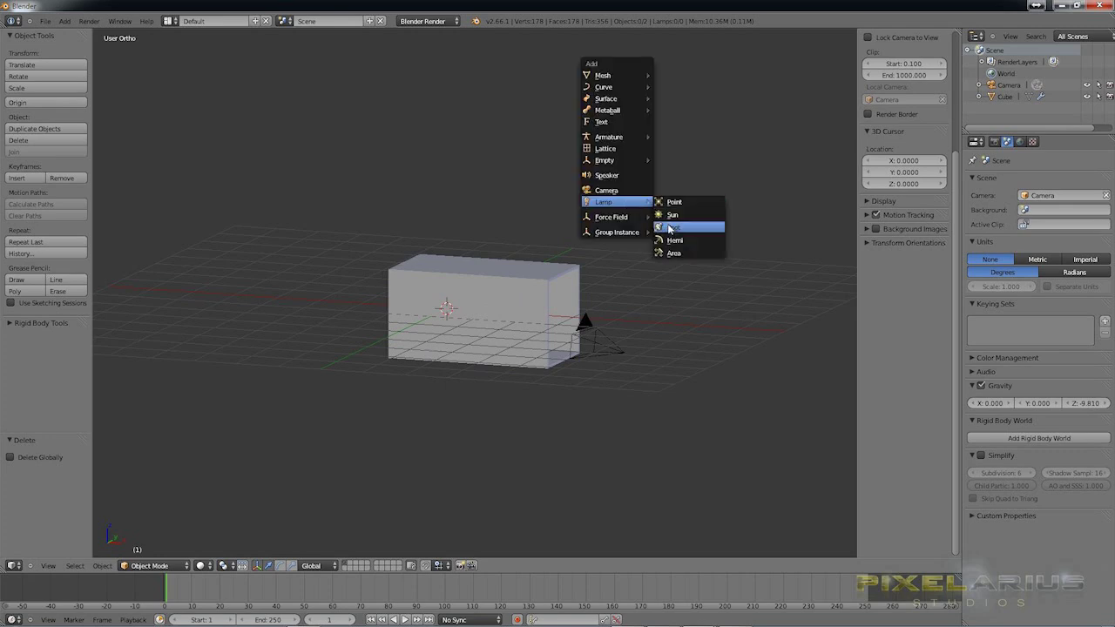
pyautogui.click(668, 227)
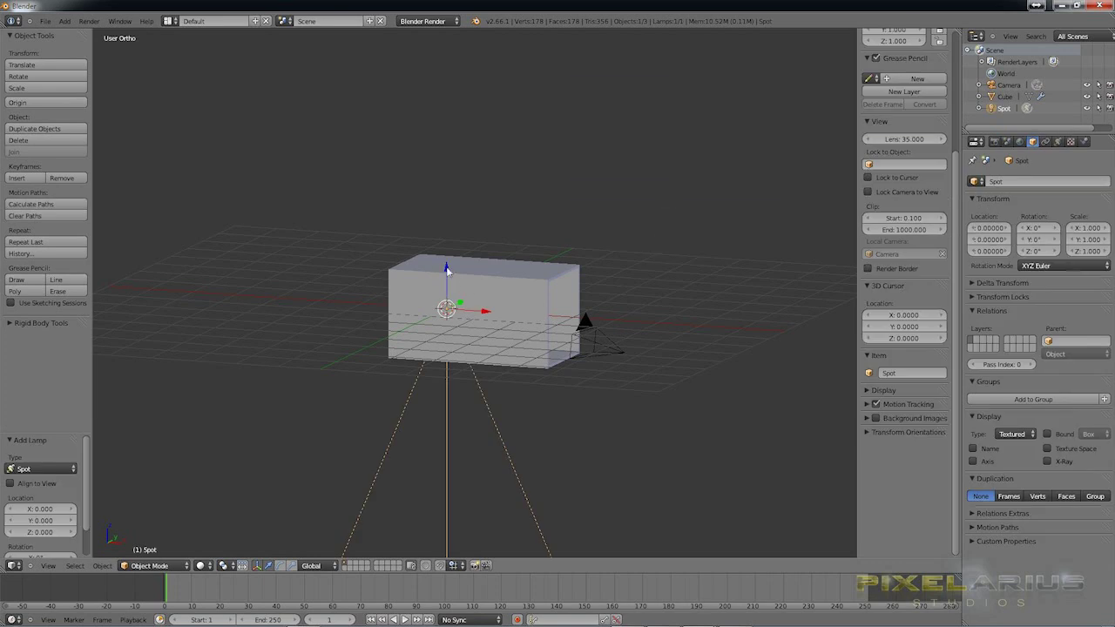
pyautogui.moveTo(446, 270); pyautogui.dragTo(459, 138)
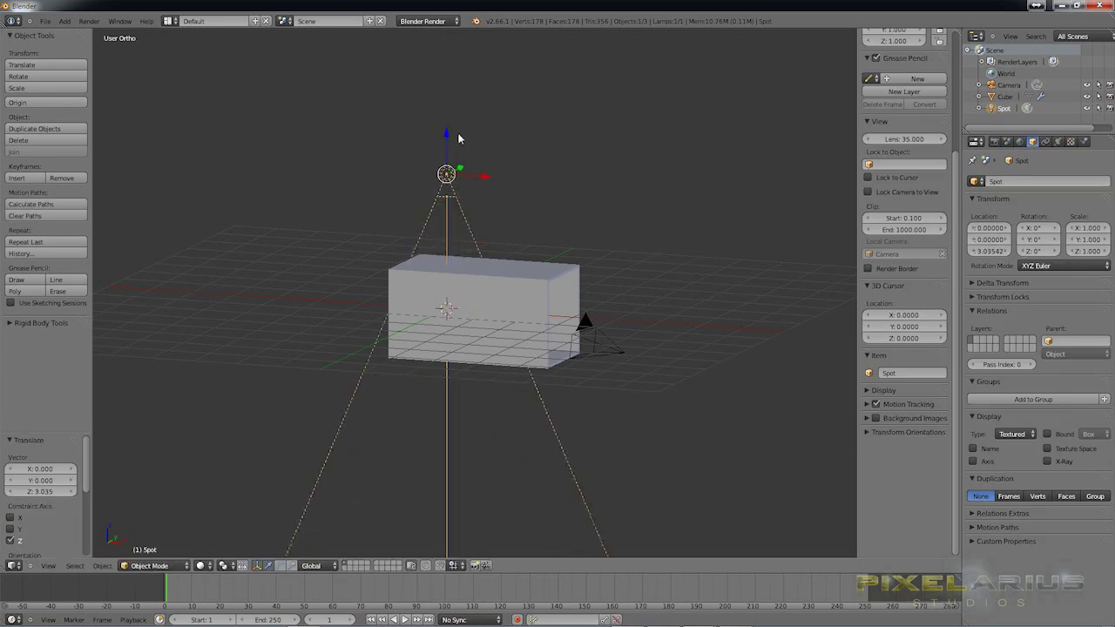
pyautogui.press('KP_1')
pyautogui.moveTo(498, 169); pyautogui.dragTo(376, 183)
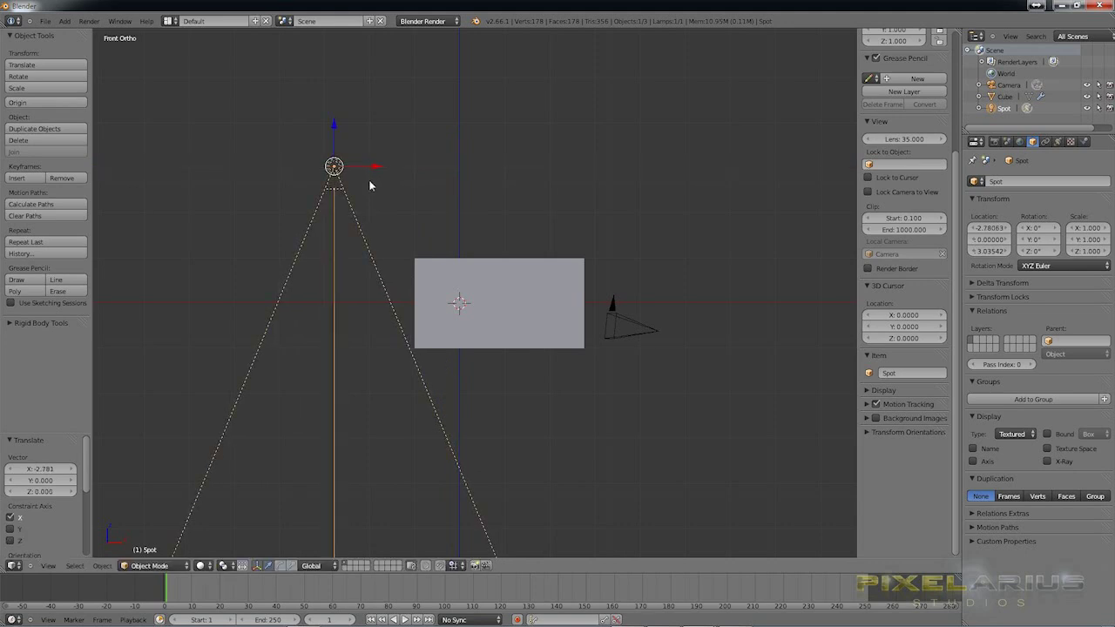
# Rotate the spot lamp toward the room and lower it slightly along Z
pyautogui.press('r')
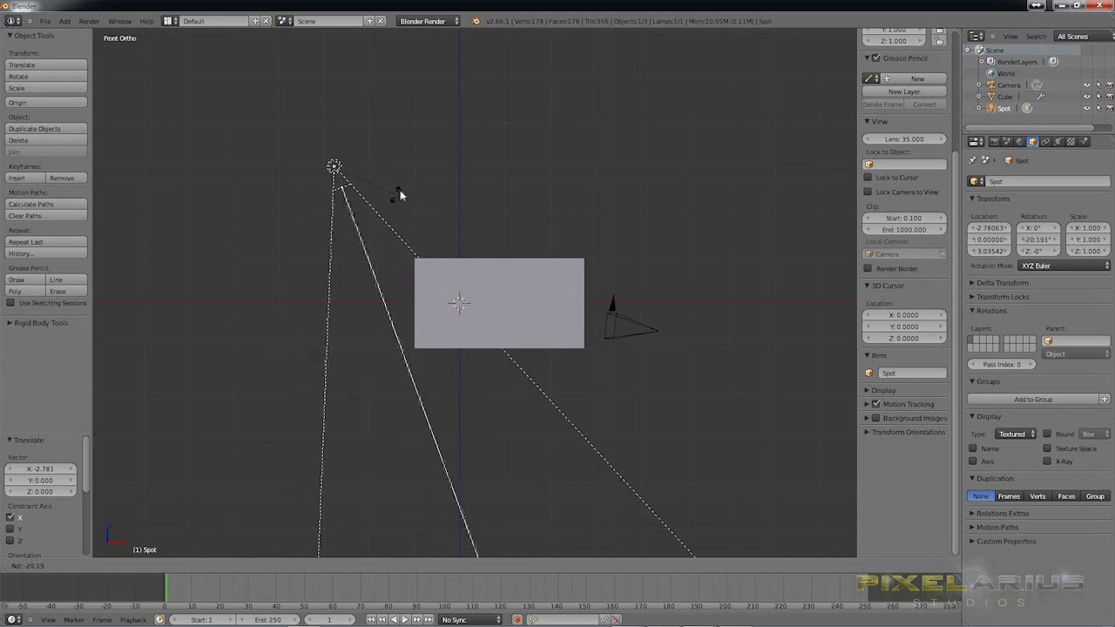
pyautogui.click(401, 190)
pyautogui.moveTo(342, 218)
pyautogui.mouseDown(button='middle')
pyautogui.moveTo(467, 238)
pyautogui.moveTo(477, 264)
pyautogui.moveTo(346, 214)
pyautogui.mouseUp(button='middle')
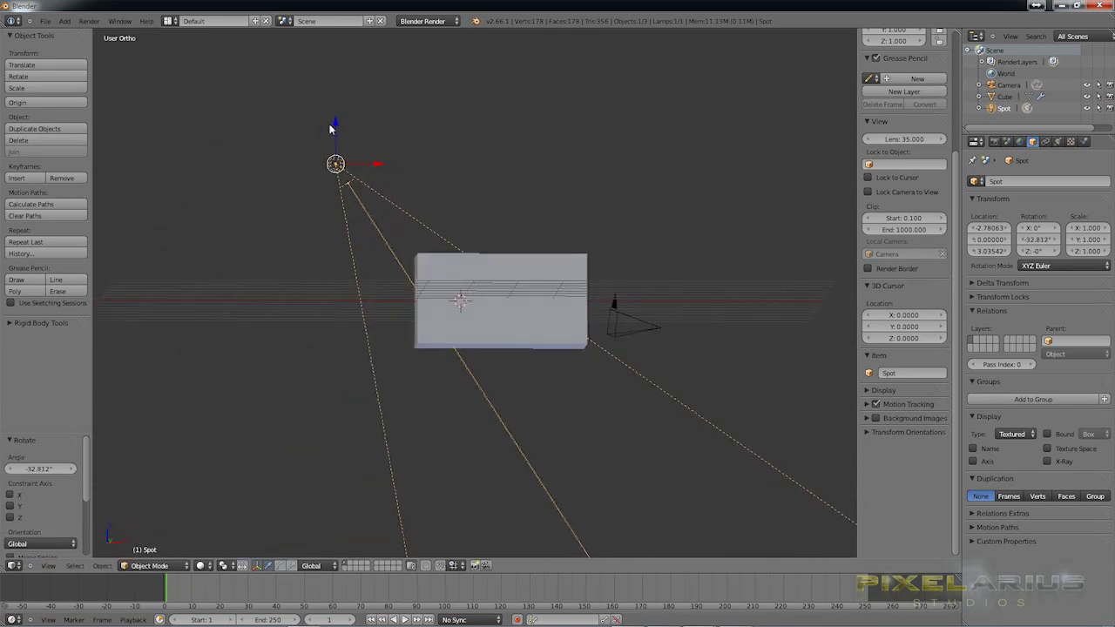
pyautogui.moveTo(336, 128); pyautogui.dragTo(334, 152)
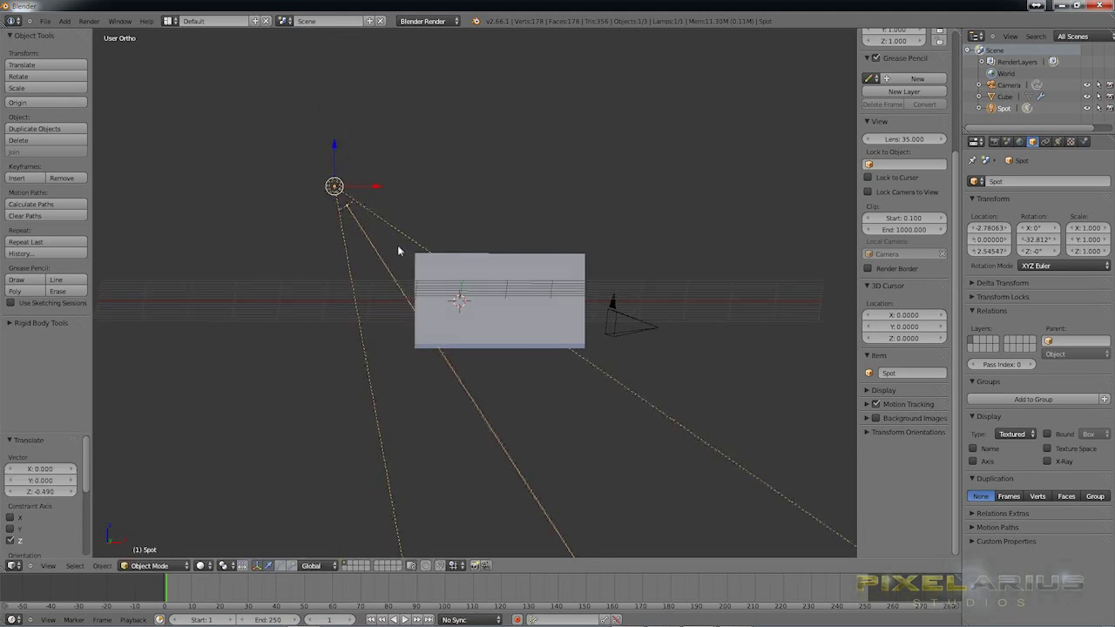
pyautogui.press('r')
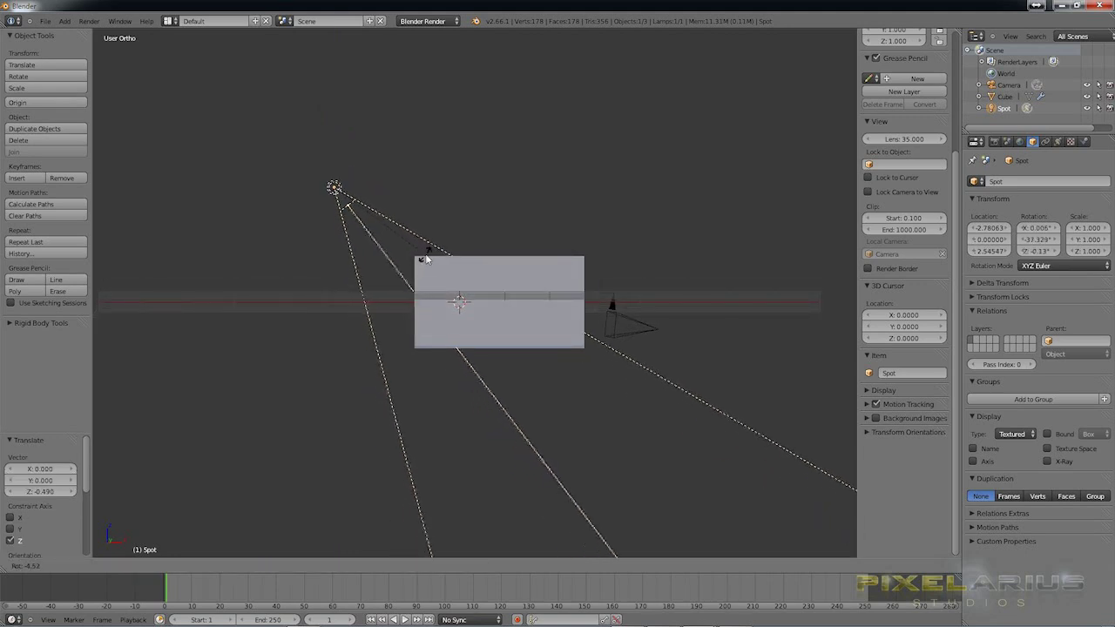
pyautogui.click(409, 255)
pyautogui.moveTo(409, 256); pyautogui.dragTo(366, 271, button='middle')
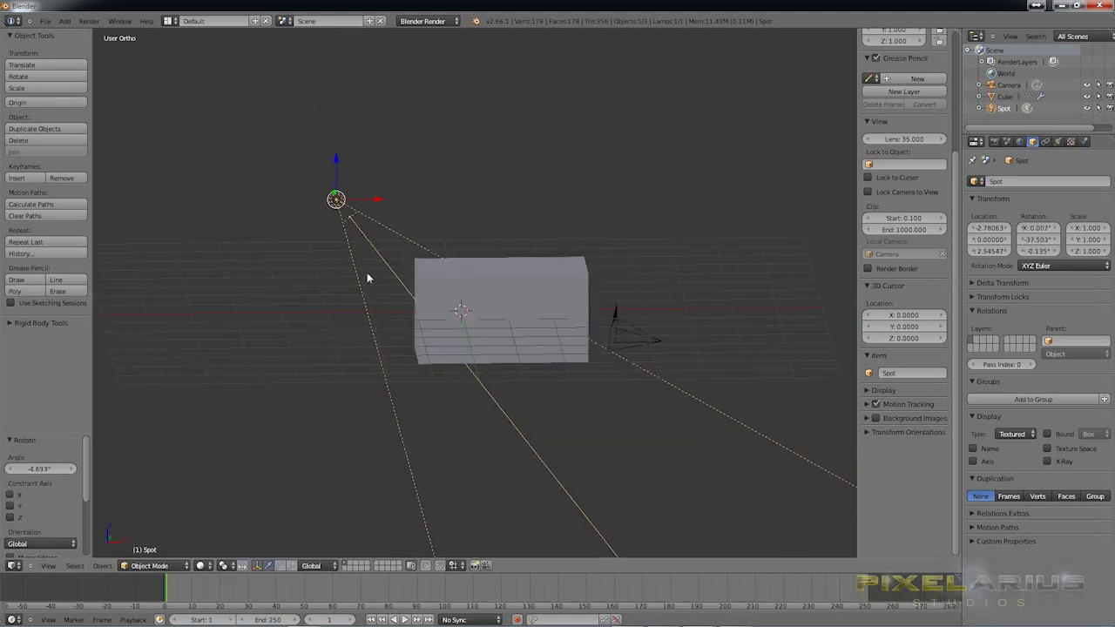
# Tilt the spot lamp on X, then about -42° on Y, aiming at the window
pyautogui.press('r')
pyautogui.press('x')
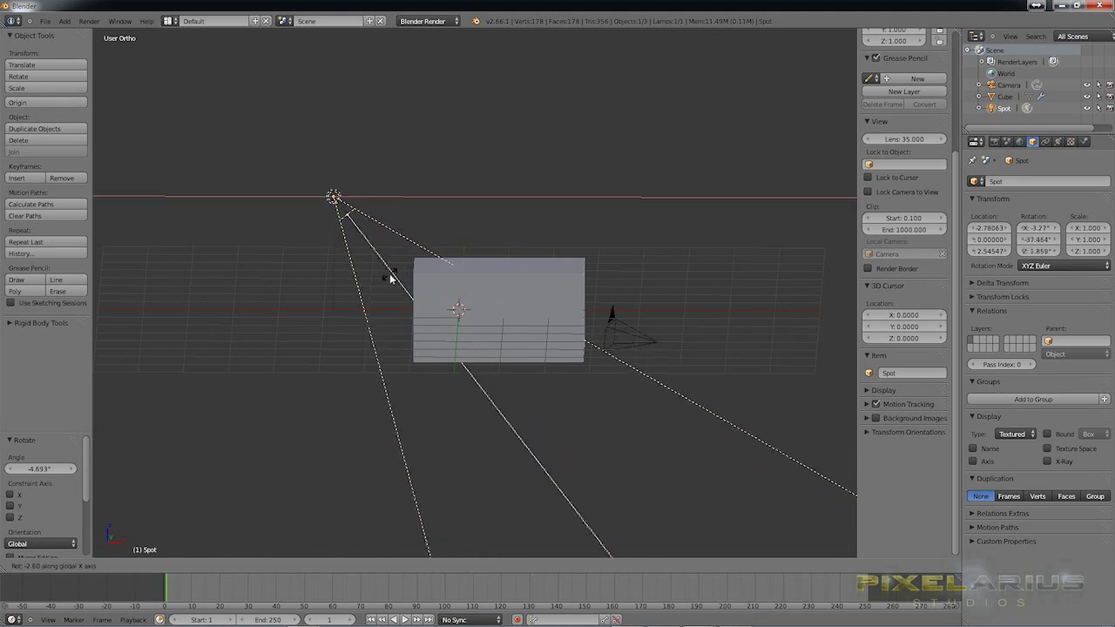
pyautogui.click(391, 276)
pyautogui.moveTo(391, 275); pyautogui.dragTo(492, 281, button='middle')
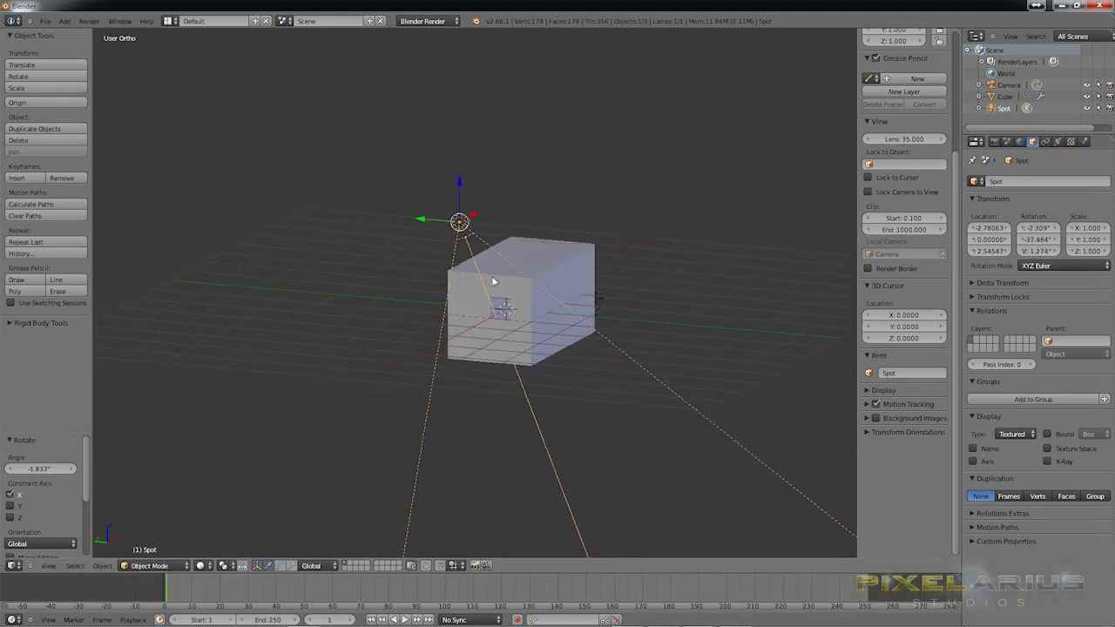
pyautogui.press('r')
pyautogui.press('y')
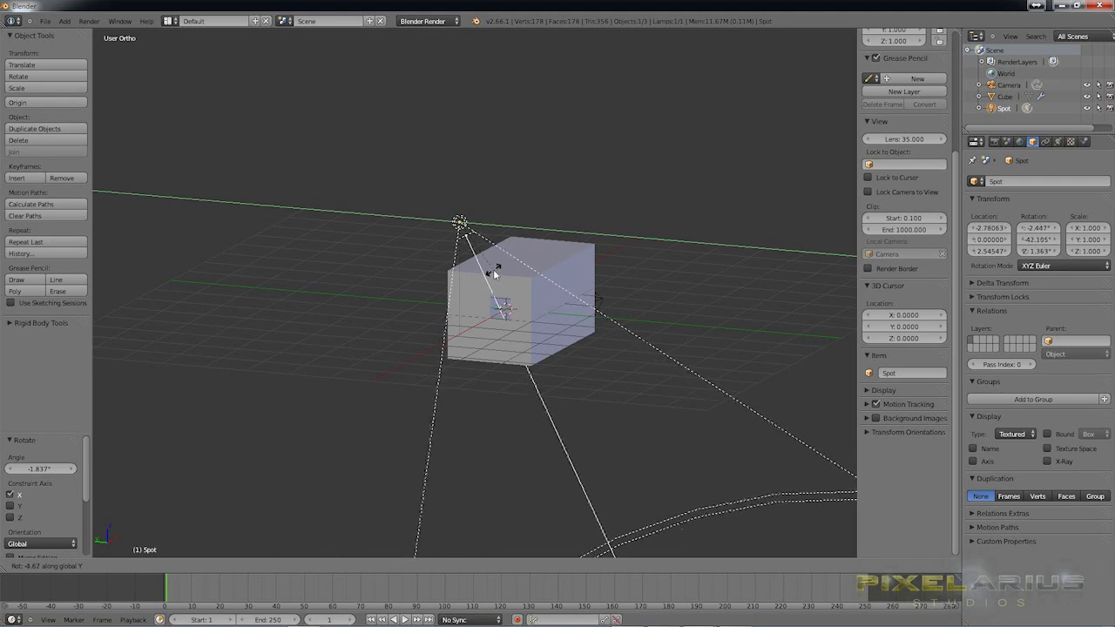
pyautogui.click(494, 275)
pyautogui.moveTo(493, 275); pyautogui.dragTo(378, 169, button='middle')
# Lower the spot lamp slightly along Z and shift it along Y
pyautogui.press('g')
pyautogui.press('z')
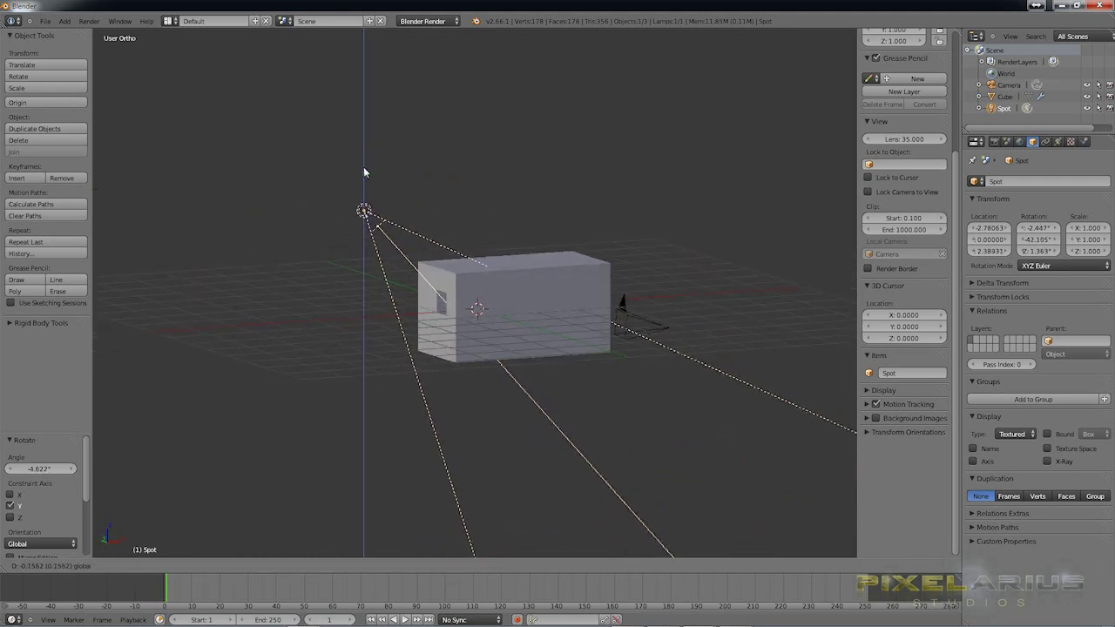
pyautogui.click(365, 172)
pyautogui.moveTo(363, 247); pyautogui.dragTo(449, 253, button='middle')
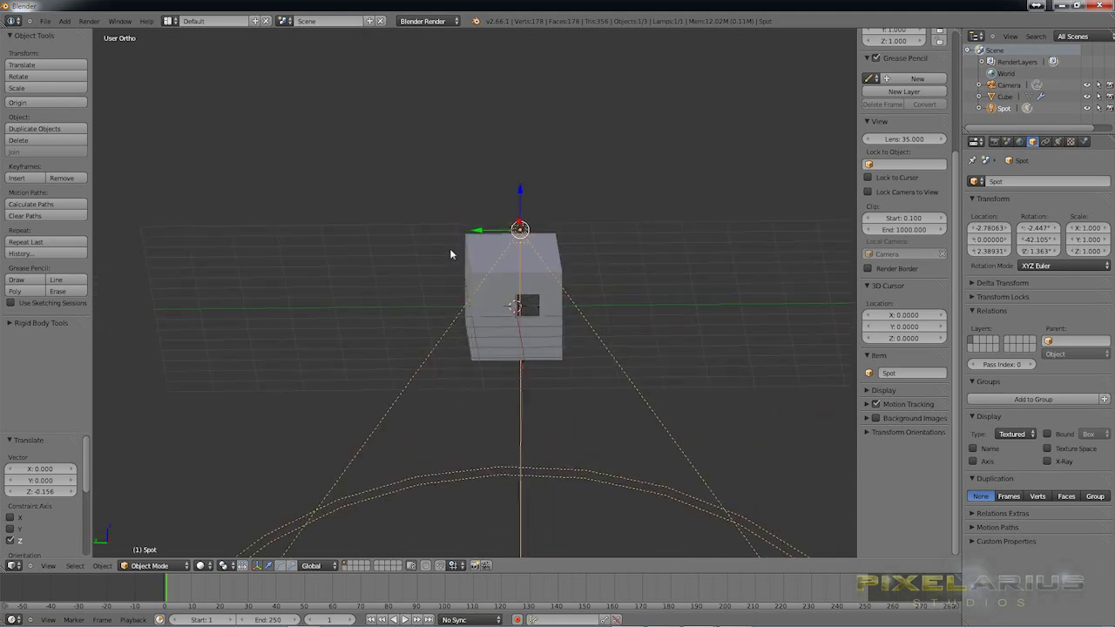
pyautogui.press('g')
pyautogui.press('y')
pyautogui.click(513, 234)
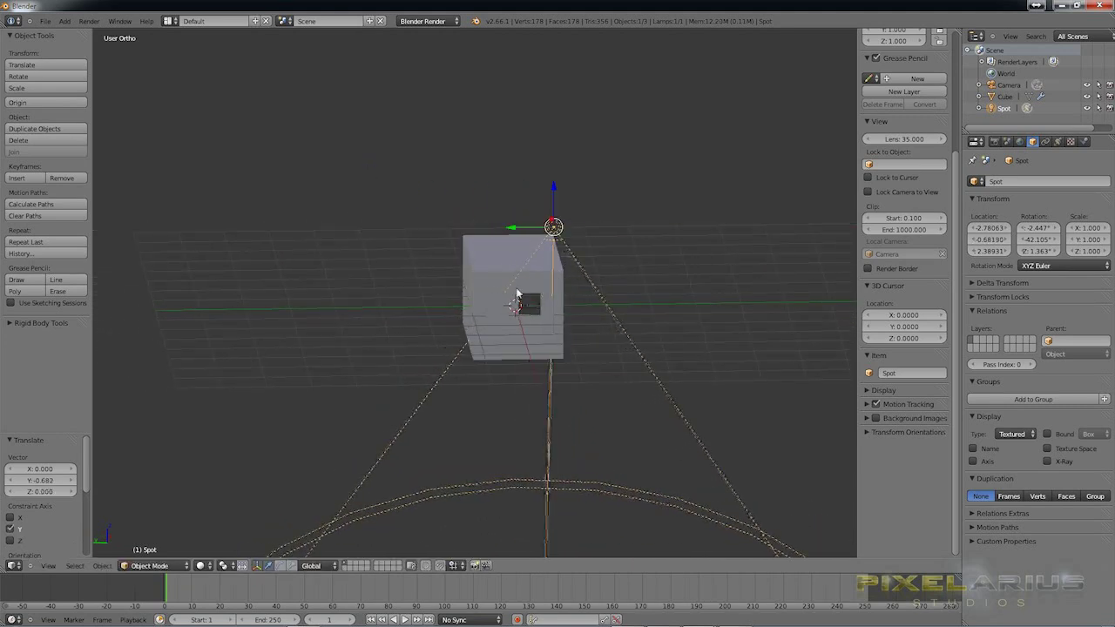
pyautogui.moveTo(517, 296); pyautogui.dragTo(514, 307, button='middle')
# In top view, turn the spot lamp about 21° on Z and nudge it to Y -0.90
pyautogui.press('KP_7')
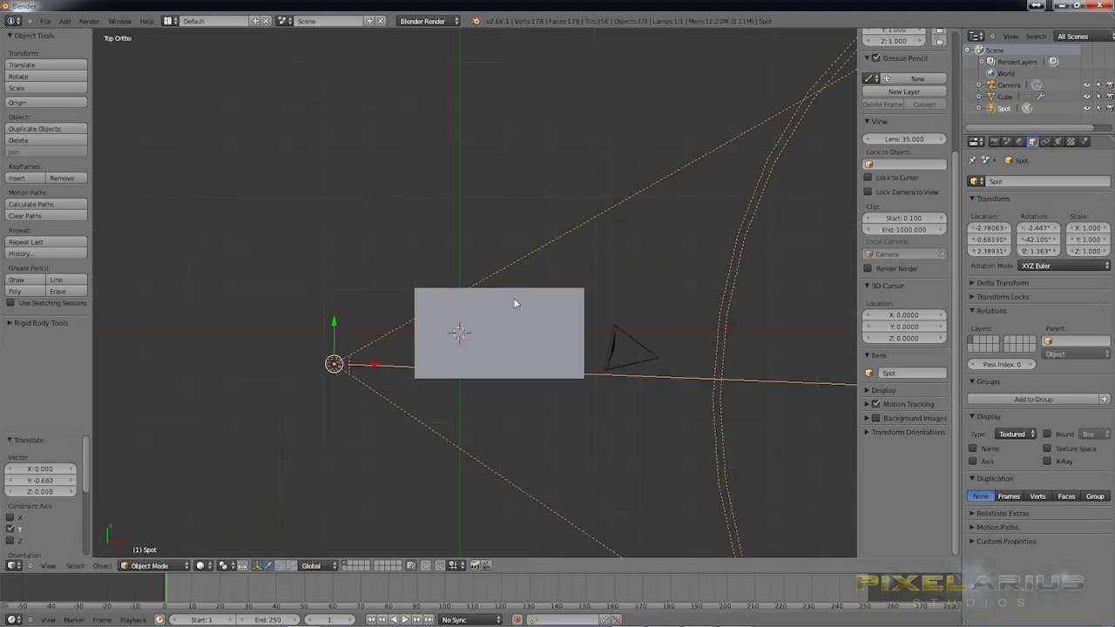
pyautogui.press('r')
pyautogui.click(432, 318)
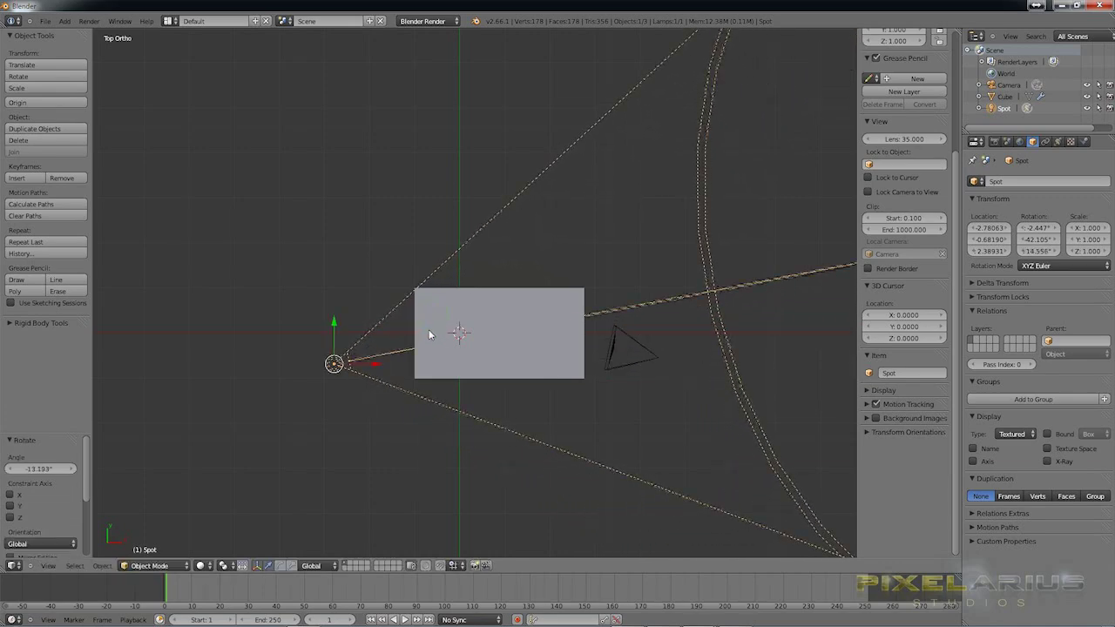
pyautogui.moveTo(428, 330); pyautogui.dragTo(415, 281, button='middle')
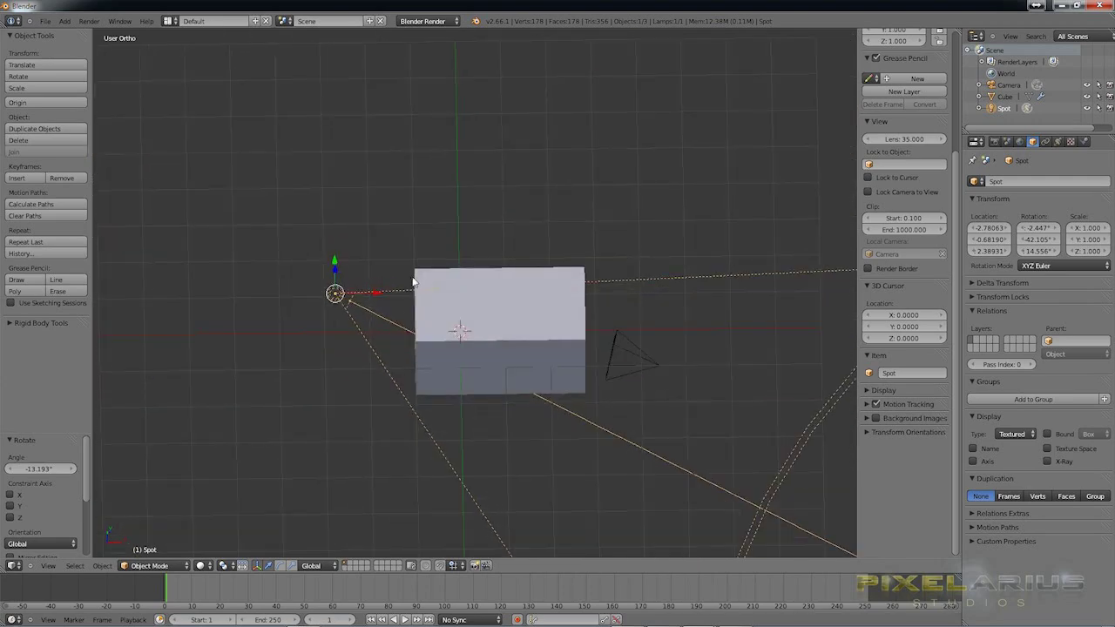
pyautogui.press('KP_7')
pyautogui.press('r')
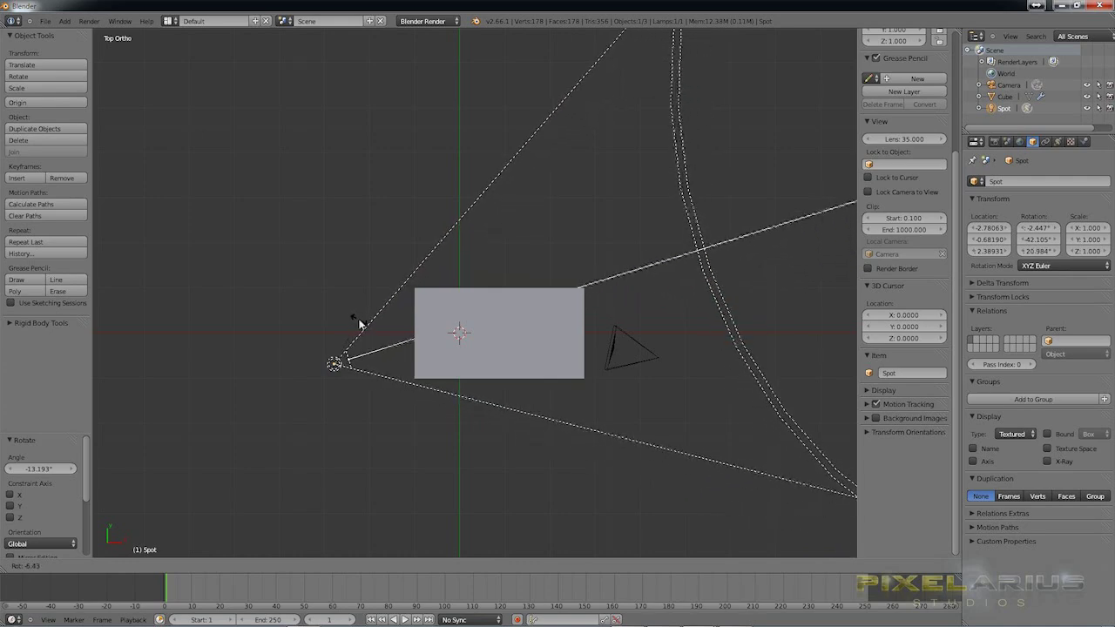
pyautogui.click(359, 324)
pyautogui.moveTo(317, 348); pyautogui.dragTo(399, 301, button='middle')
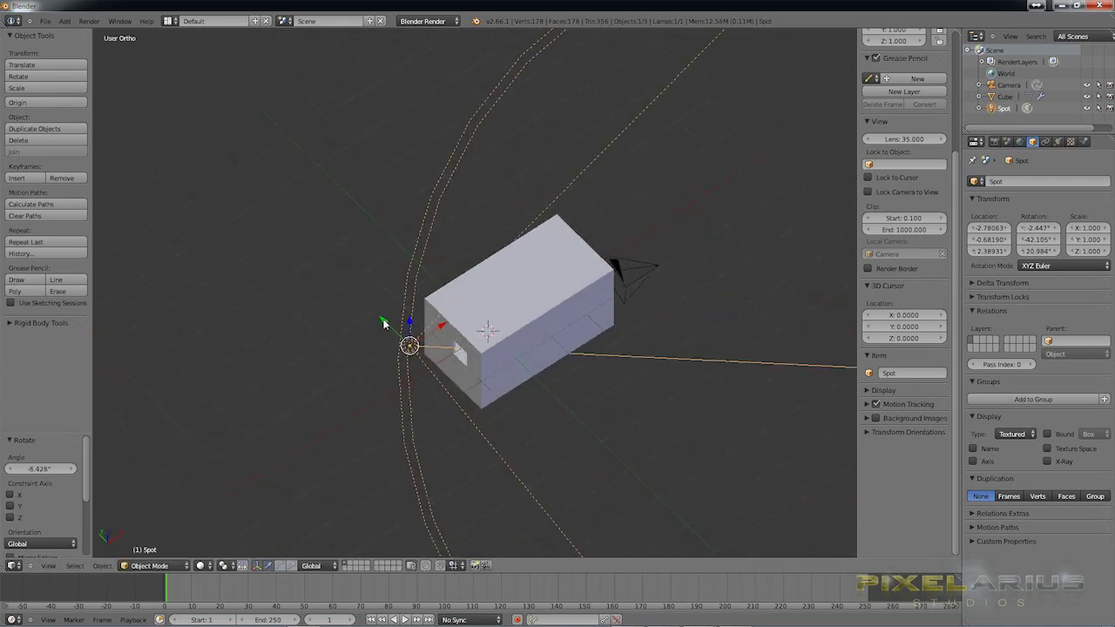
pyautogui.moveTo(384, 321); pyautogui.dragTo(385, 324)
pyautogui.moveTo(386, 324); pyautogui.dragTo(253, 276, button='middle')
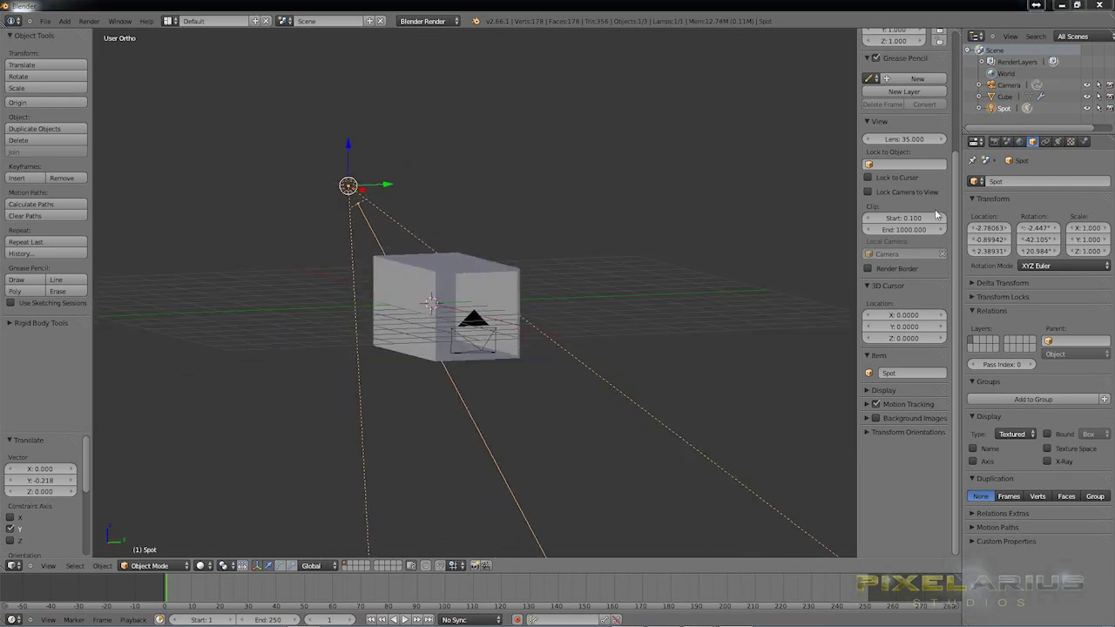
pyautogui.moveTo(635, 311); pyautogui.dragTo(611, 303, button='middle')
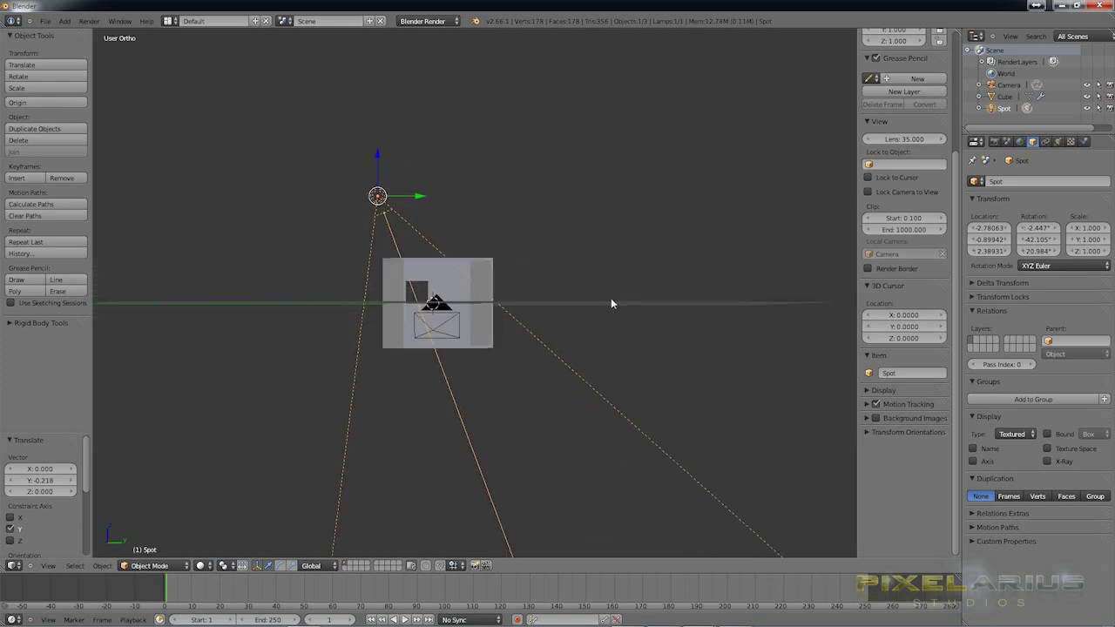
pyautogui.click(1057, 141)
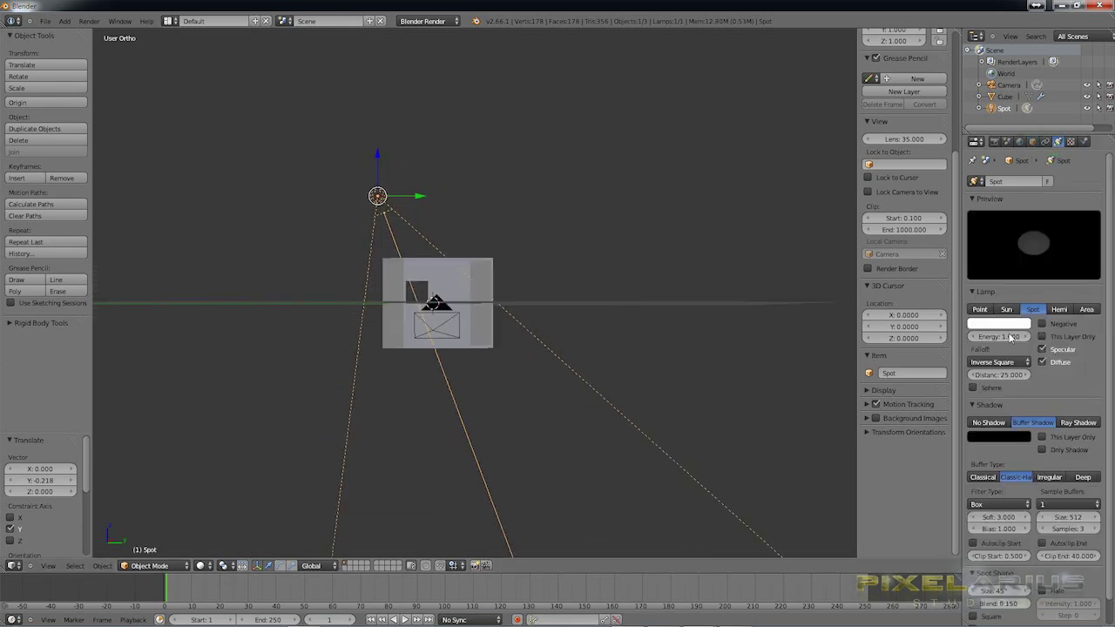
pyautogui.scroll(-2, 1037, 353)
pyautogui.scroll(2, 1038, 348)
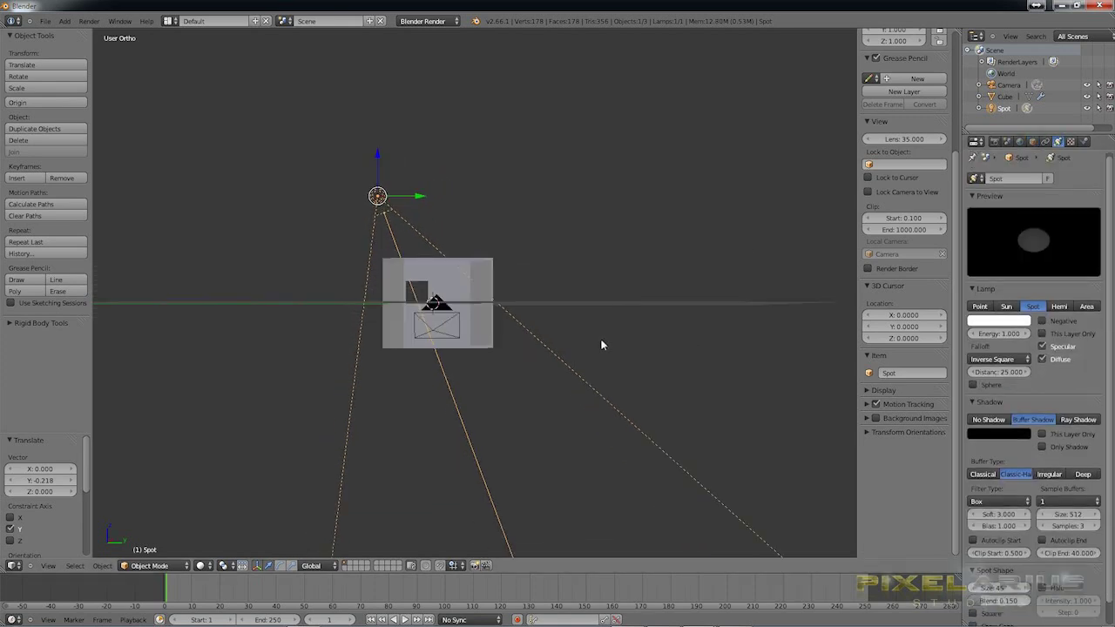
pyautogui.press('F12')
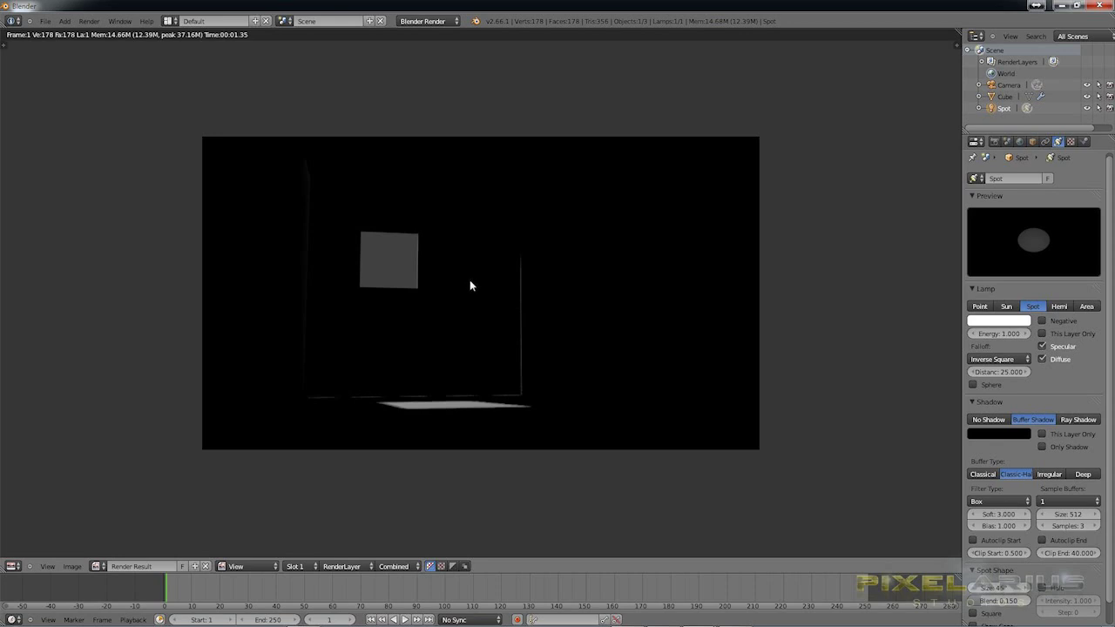
pyautogui.press('Escape')
pyautogui.moveTo(469, 285); pyautogui.dragTo(498, 310, button='middle')
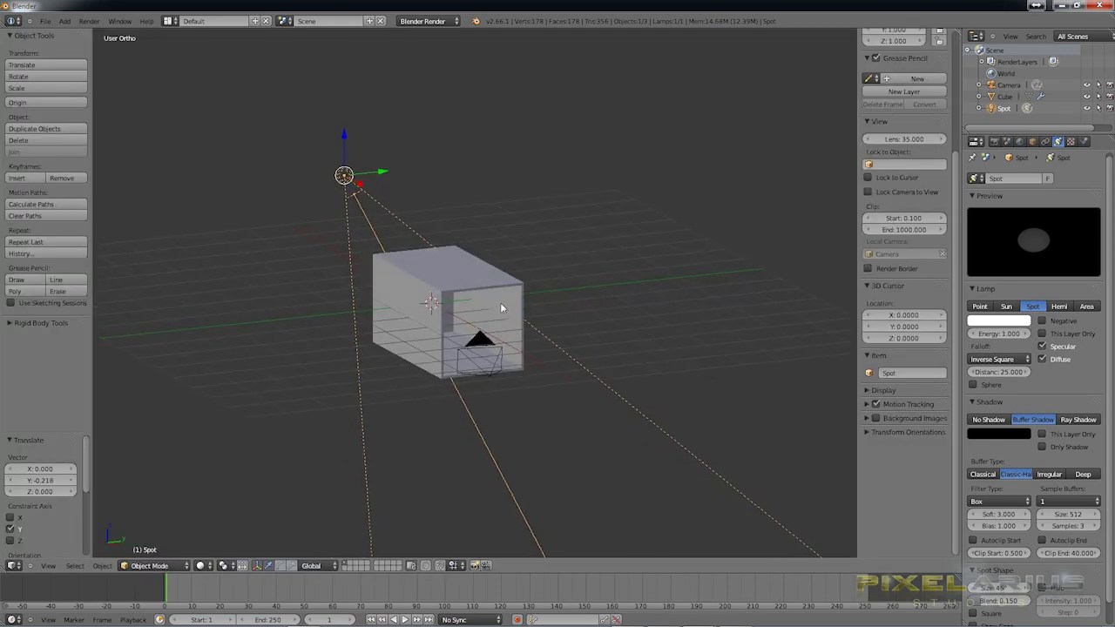
# Add a point lamp and move it 1.203 along X into the room
pyautogui.hotkey('shift', 'a')
pyautogui.moveTo(497, 303)
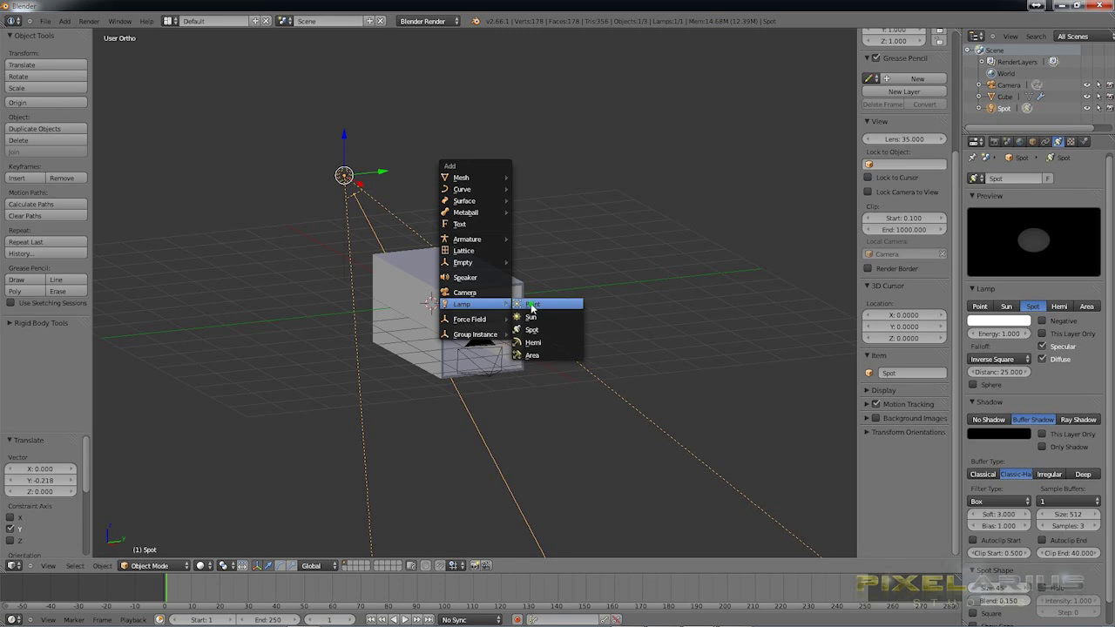
pyautogui.click(531, 307)
pyautogui.moveTo(558, 311); pyautogui.dragTo(520, 340, button='middle')
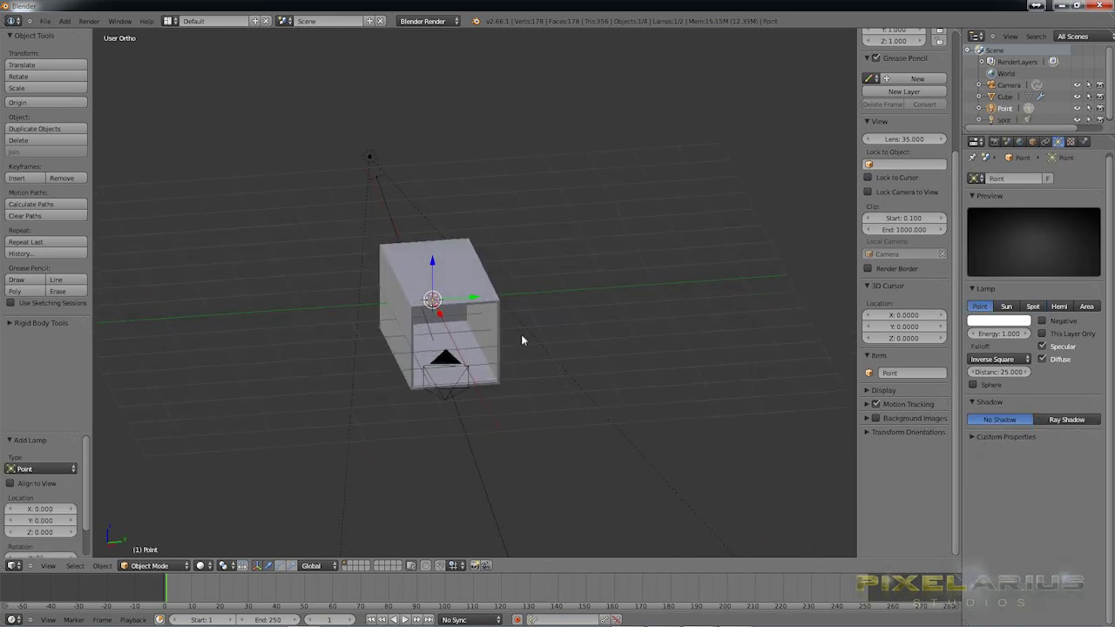
pyautogui.press('g')
pyautogui.press('x')
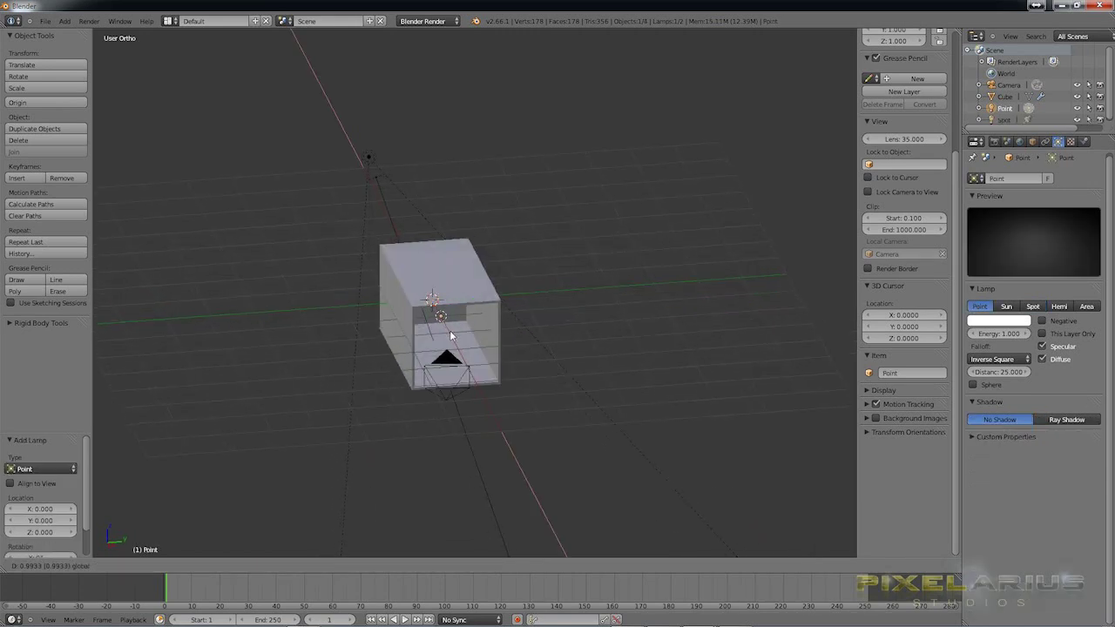
pyautogui.click(452, 338)
pyautogui.moveTo(452, 339); pyautogui.dragTo(490, 315, button='middle')
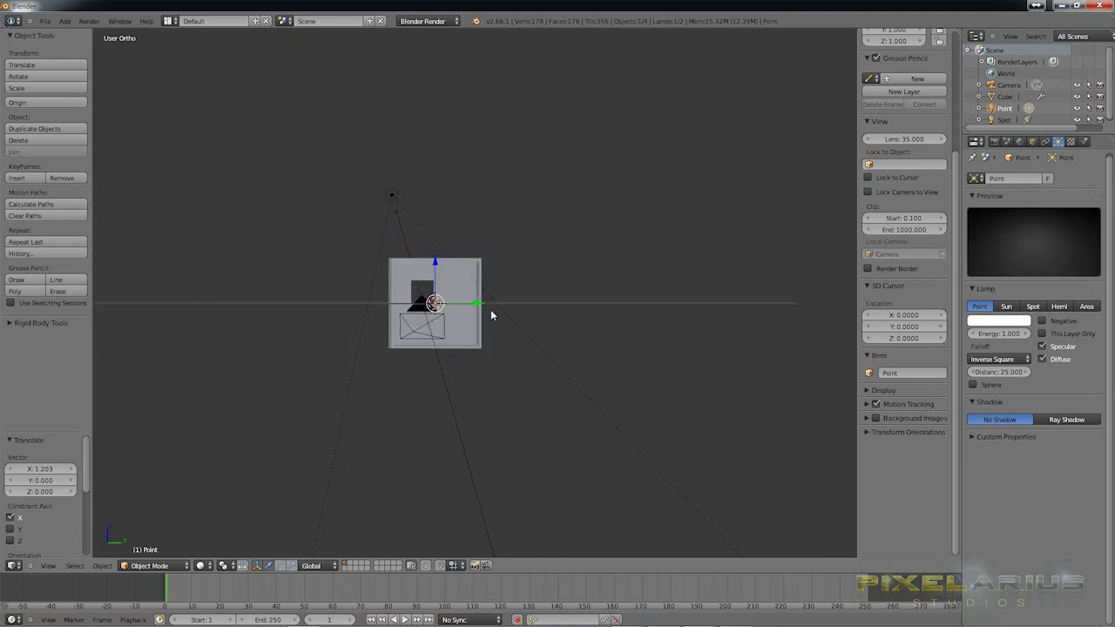
# Lower the point lamp's energy to 0.03, test-rendering with F12 after each change
pyautogui.click(1001, 334)
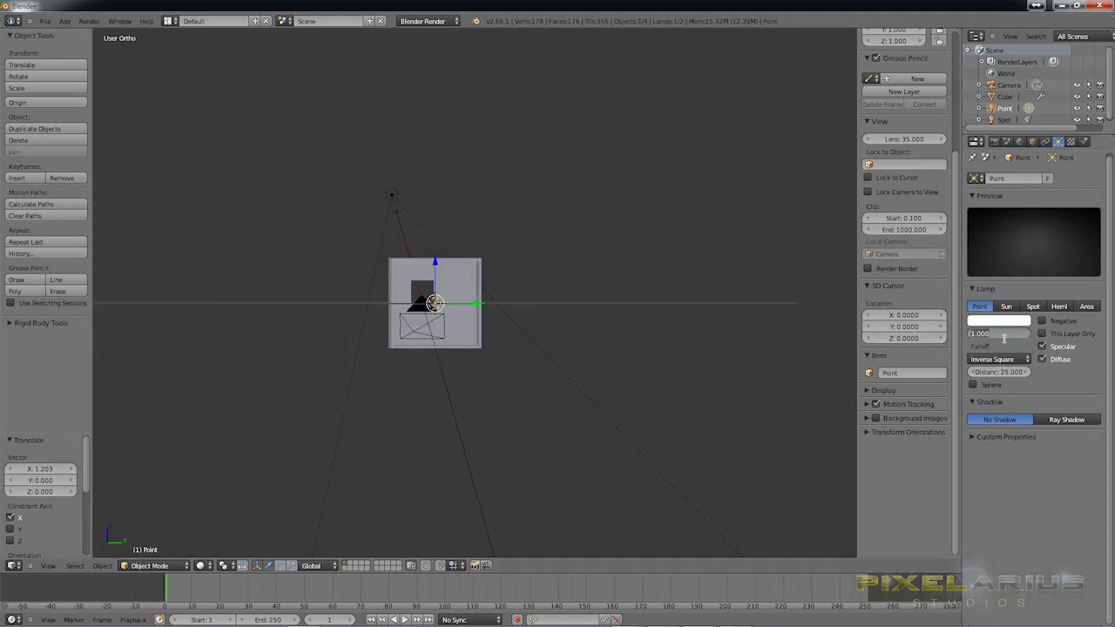
pyautogui.write('0.05')
pyautogui.press('Return')
pyautogui.press('F12')
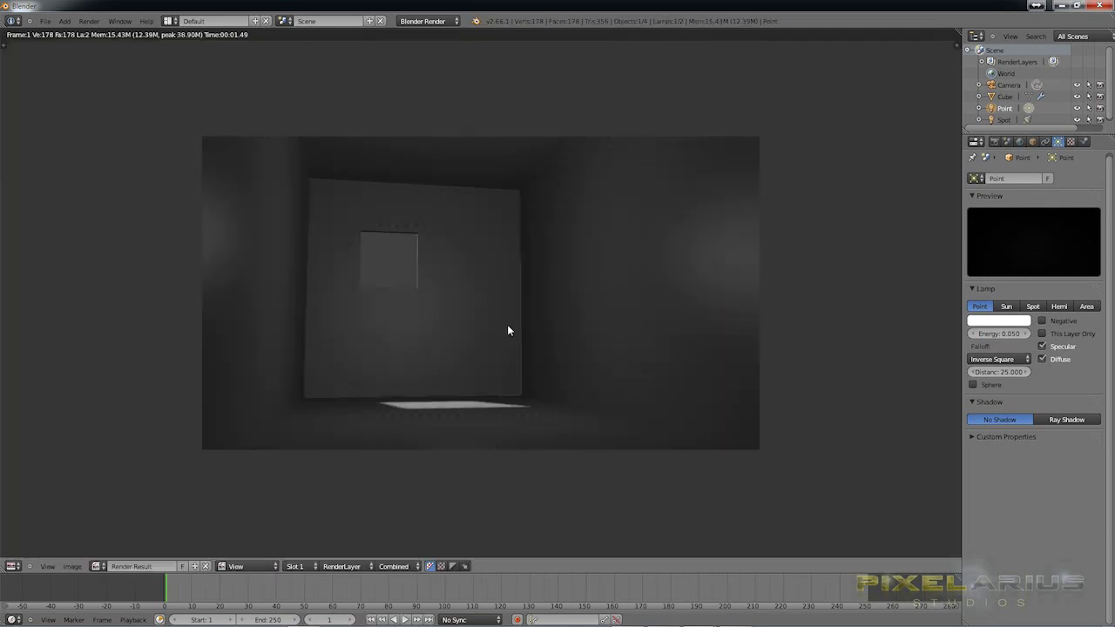
pyautogui.press('Escape')
pyautogui.click(1015, 336)
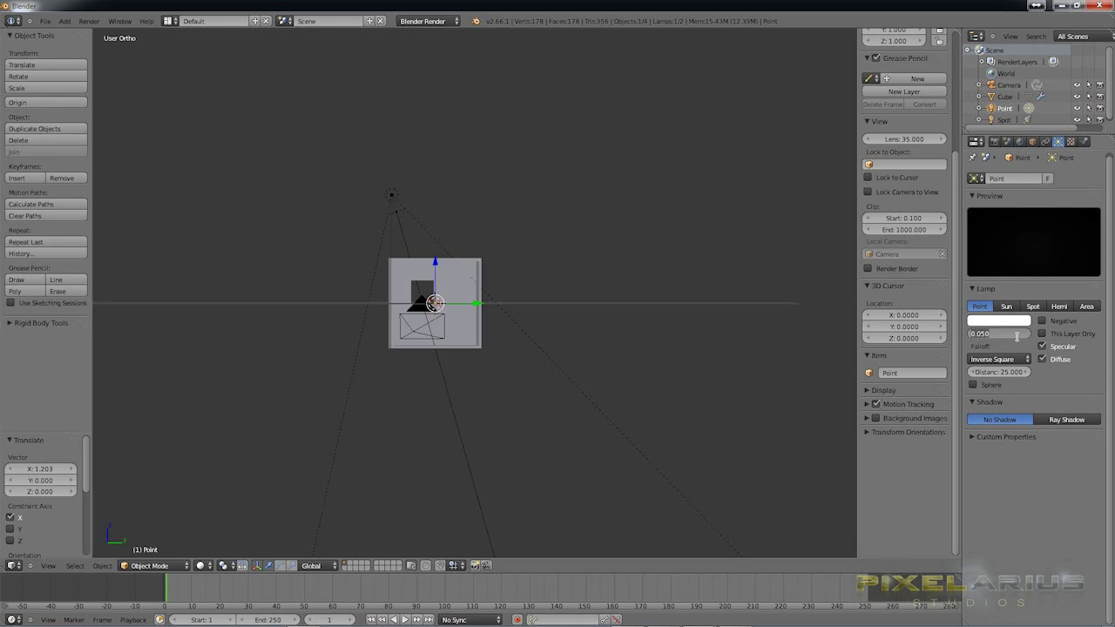
pyautogui.write('0.03')
pyautogui.press('Return')
pyautogui.press('F12')
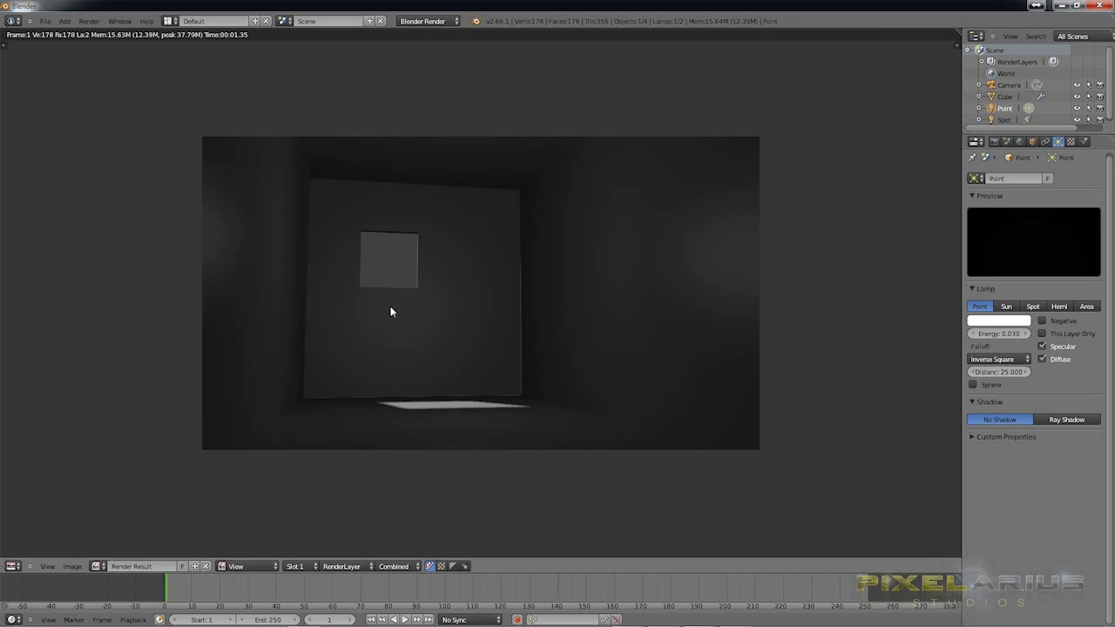
pyautogui.press('Escape')
# Select the spot lamp and enable Show Cone and the Square spot shape
pyautogui.moveTo(443, 321)
pyautogui.mouseDown(button='middle')
pyautogui.moveTo(450, 341)
pyautogui.moveTo(452, 327)
pyautogui.mouseUp(button='middle')
pyautogui.rightClick(382, 181)
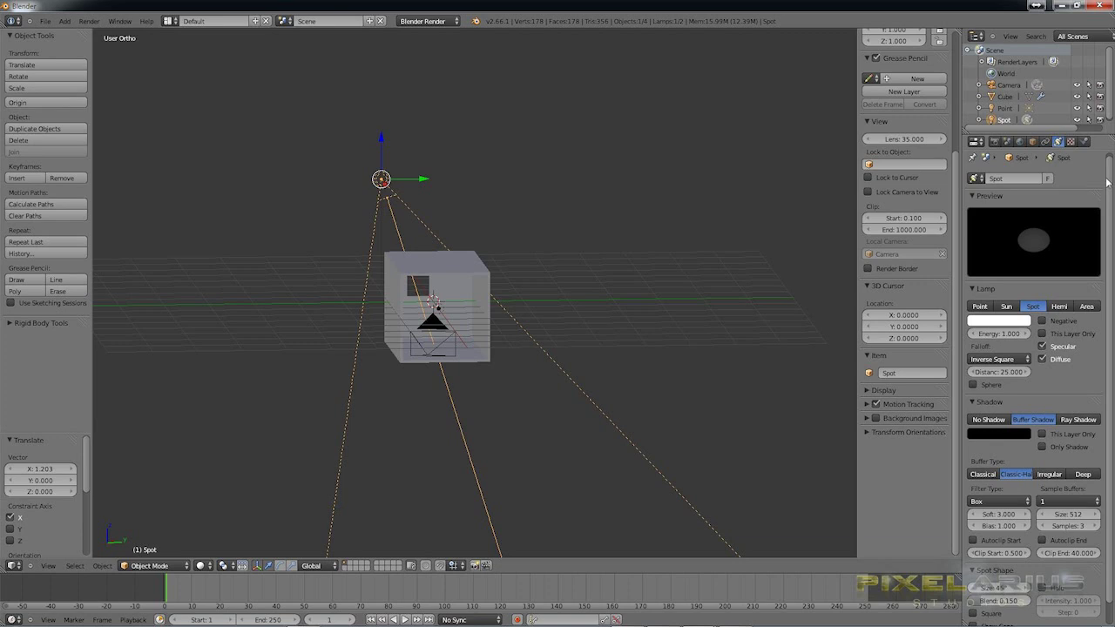
pyautogui.scroll(-1, 1107, 196)
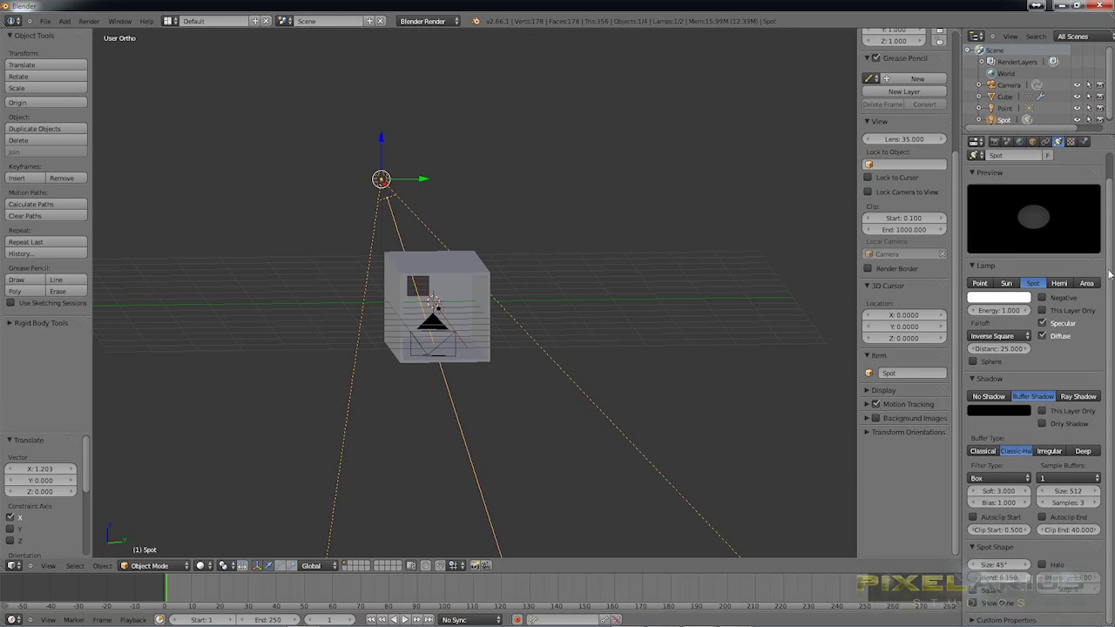
pyautogui.click(972, 603)
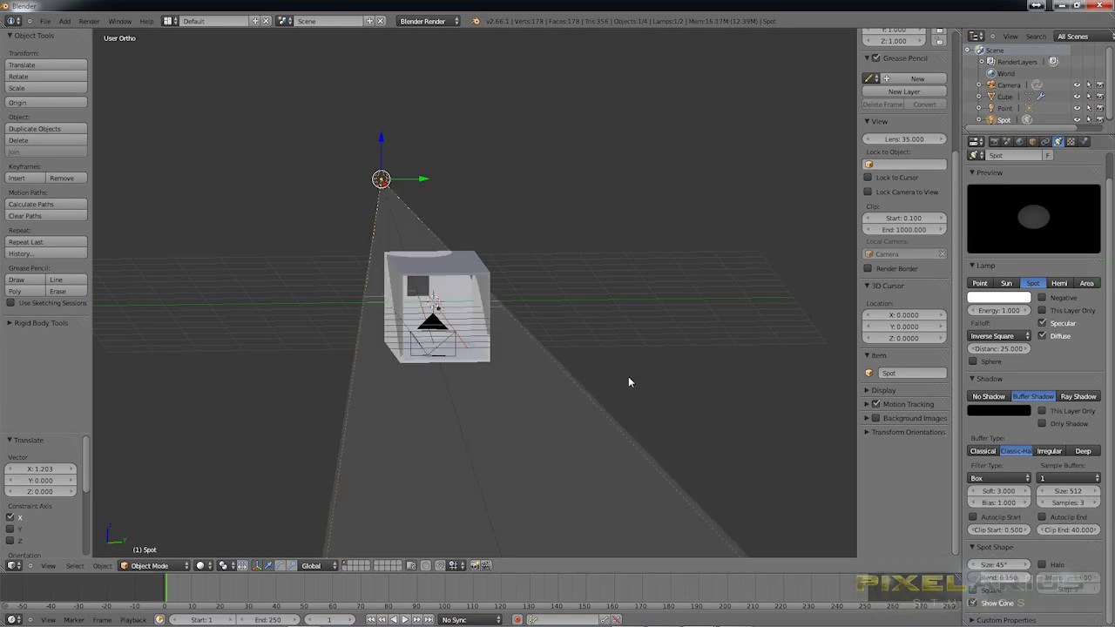
pyautogui.moveTo(504, 370); pyautogui.dragTo(688, 392, button='middle')
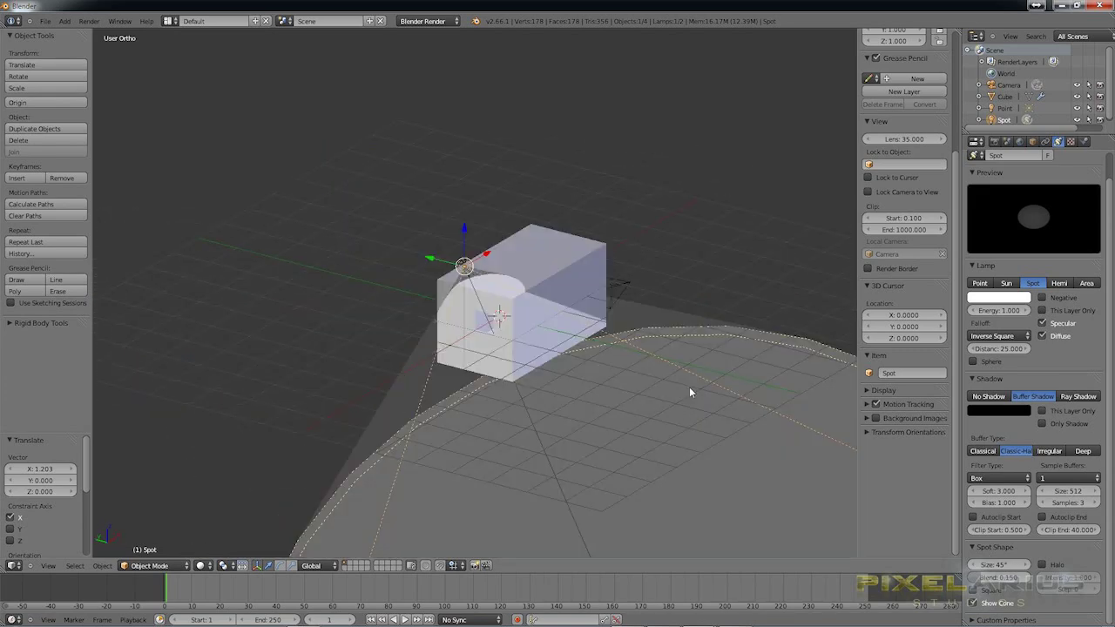
pyautogui.click(972, 591)
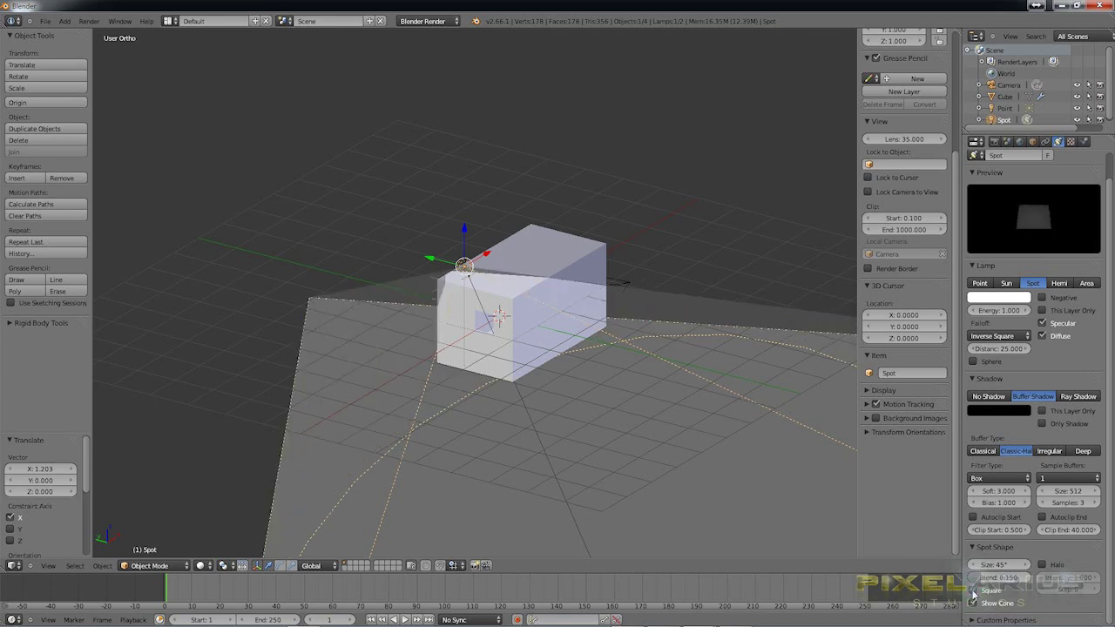
# Narrow the square spot beam and orbit to view its cone footprint below the cube
pyautogui.moveTo(1000, 566); pyautogui.dragTo(943, 569)
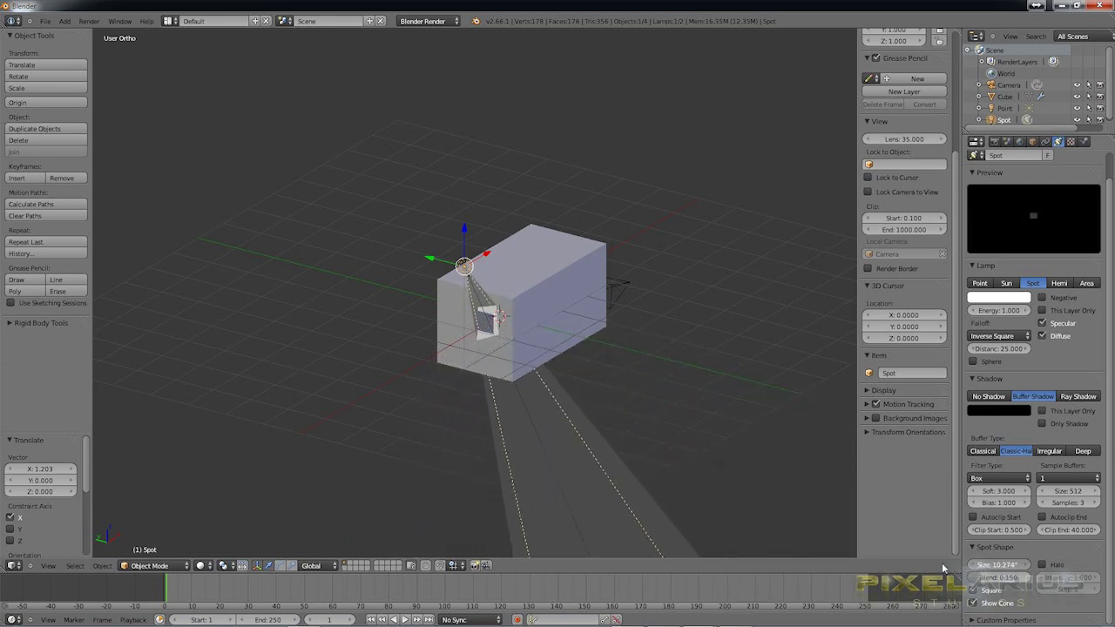
pyautogui.press('KP_2')
pyautogui.press('KP_2')
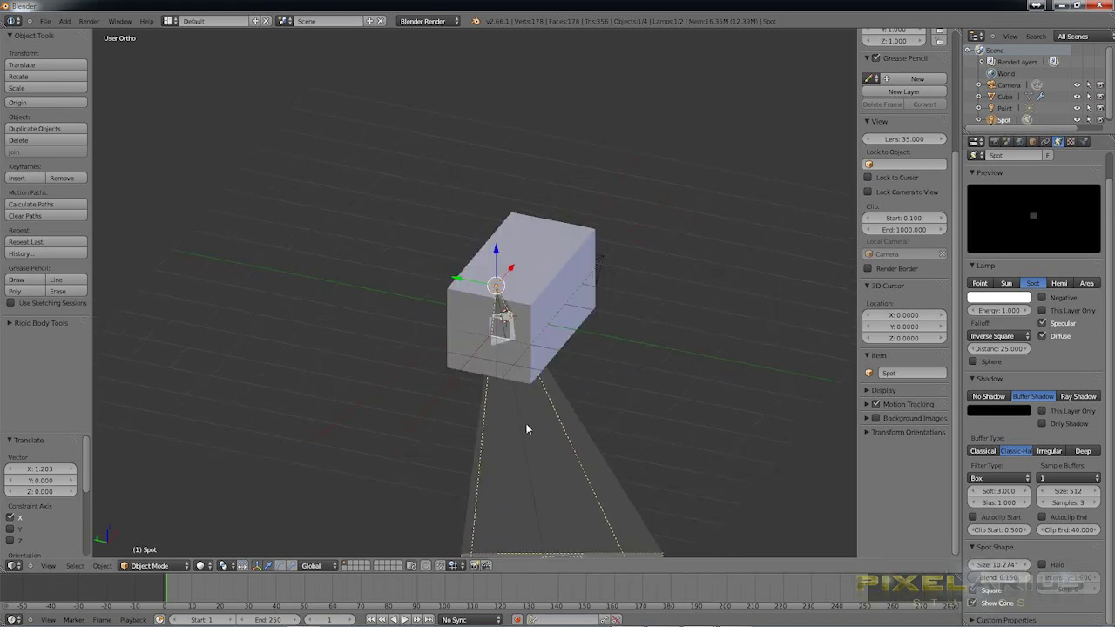
pyautogui.press('KP_4')
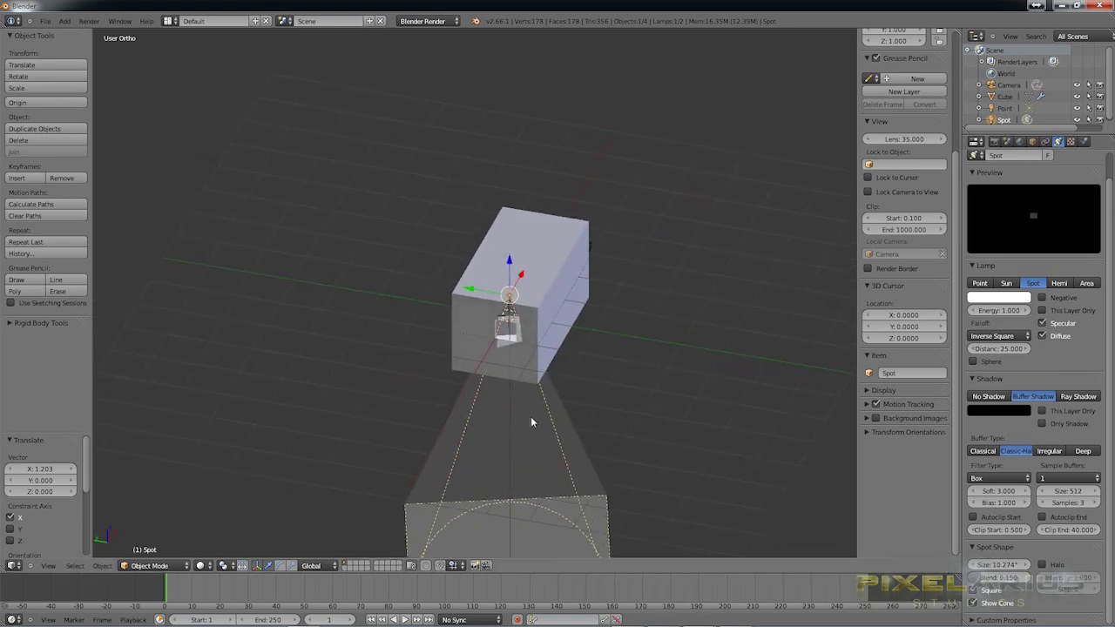
pyautogui.press('KP_2')
pyautogui.press('KP_2')
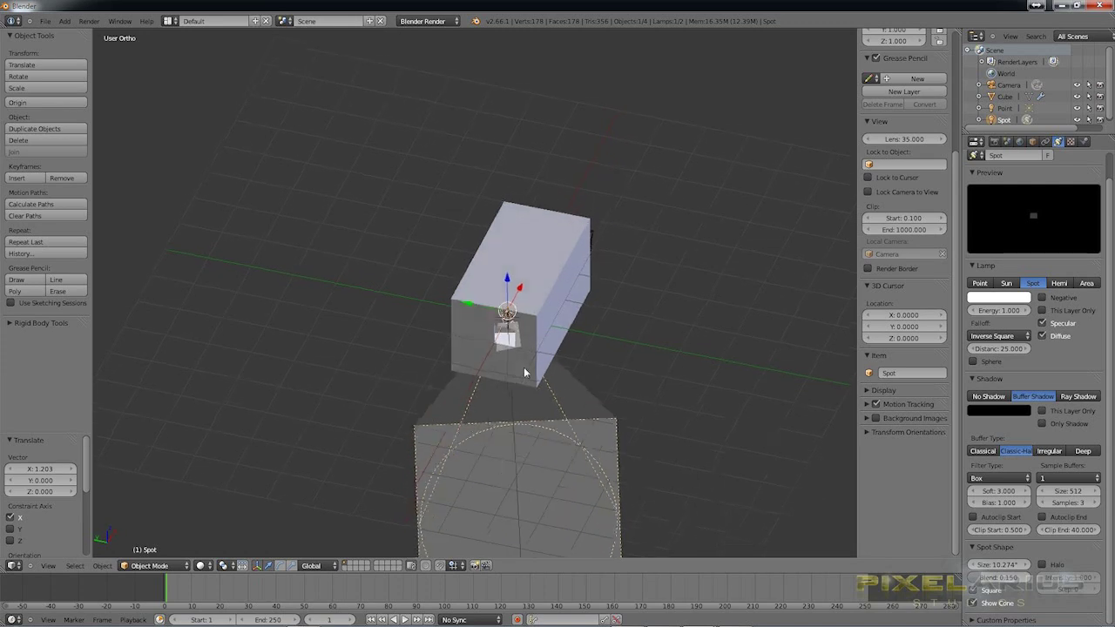
pyautogui.press('KP_4')
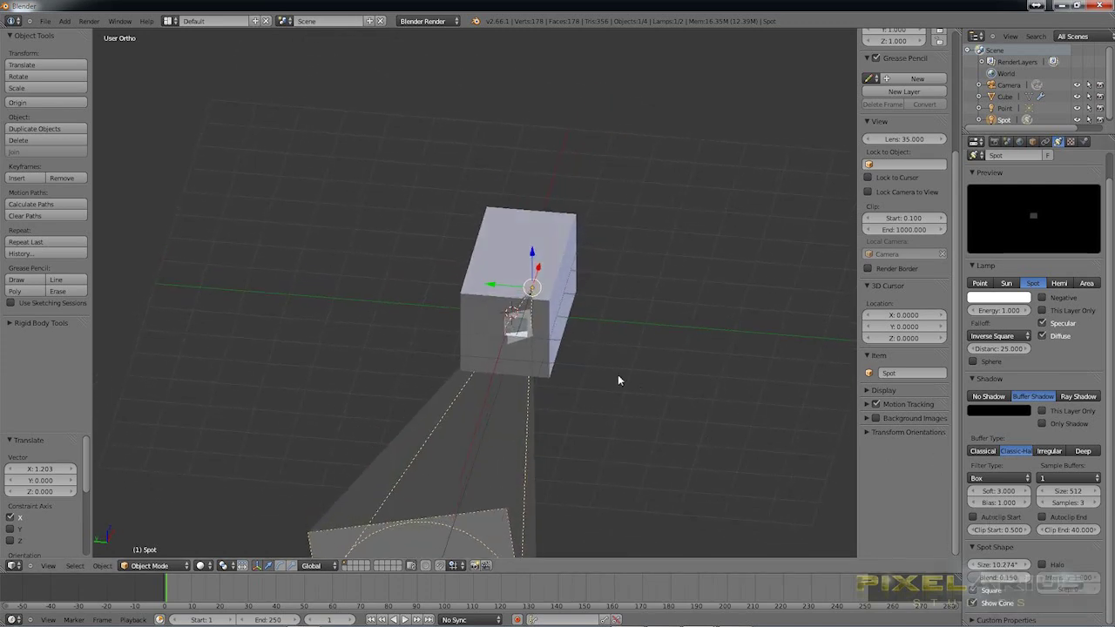
pyautogui.moveTo(540, 311); pyautogui.dragTo(598, 368, button='middle')
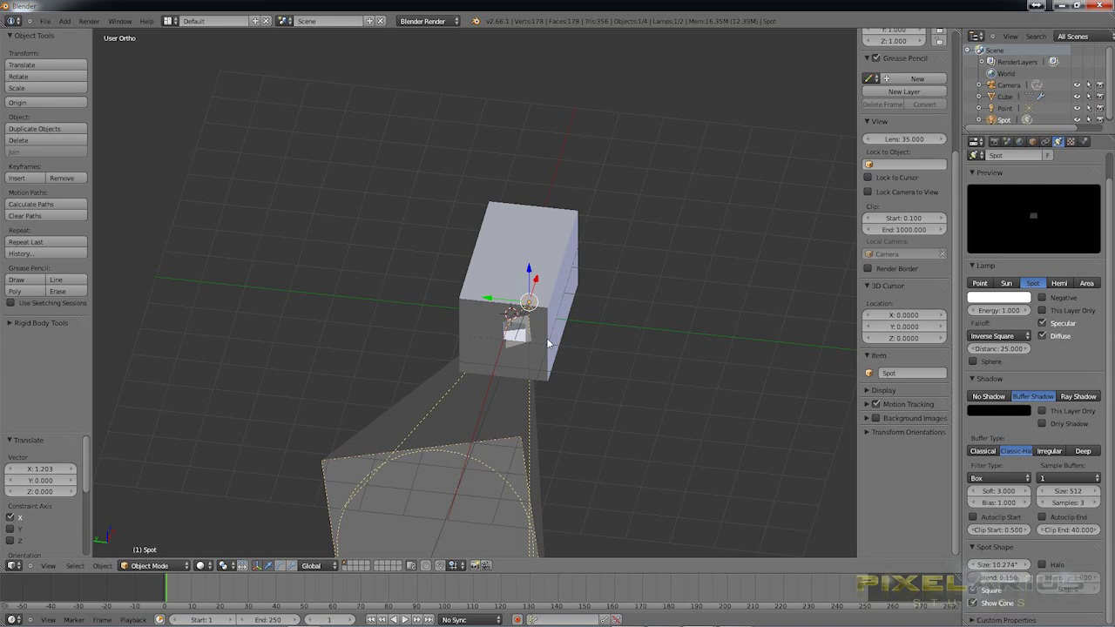
# Set the spot size to 10.99° and rotate the lamp about Z toward the window
pyautogui.press('r')
pyautogui.press('z')
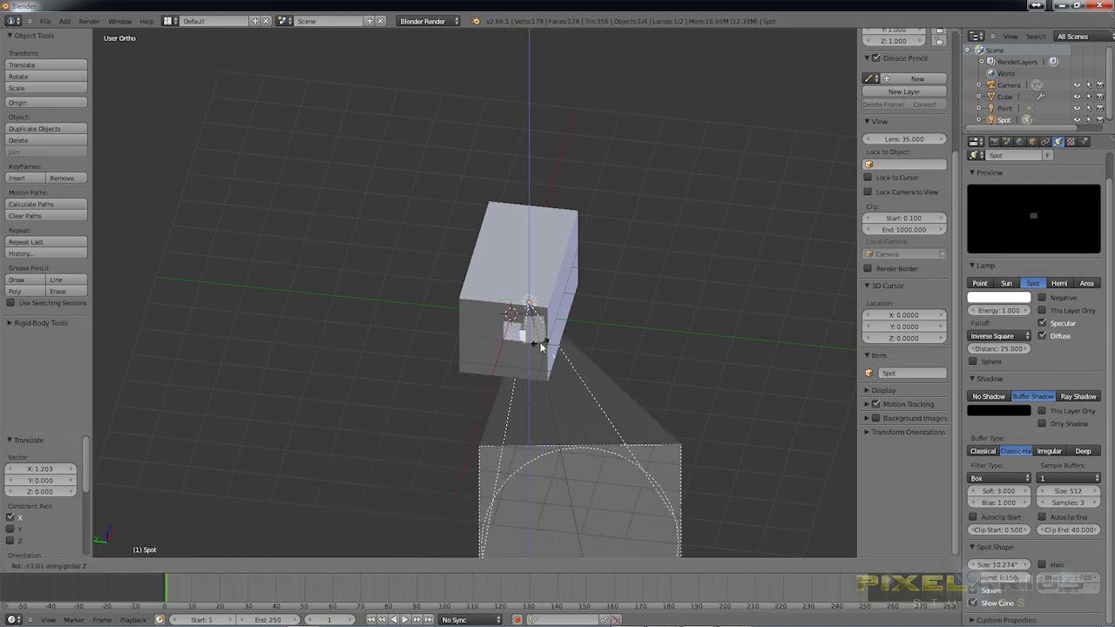
pyautogui.click(549, 345)
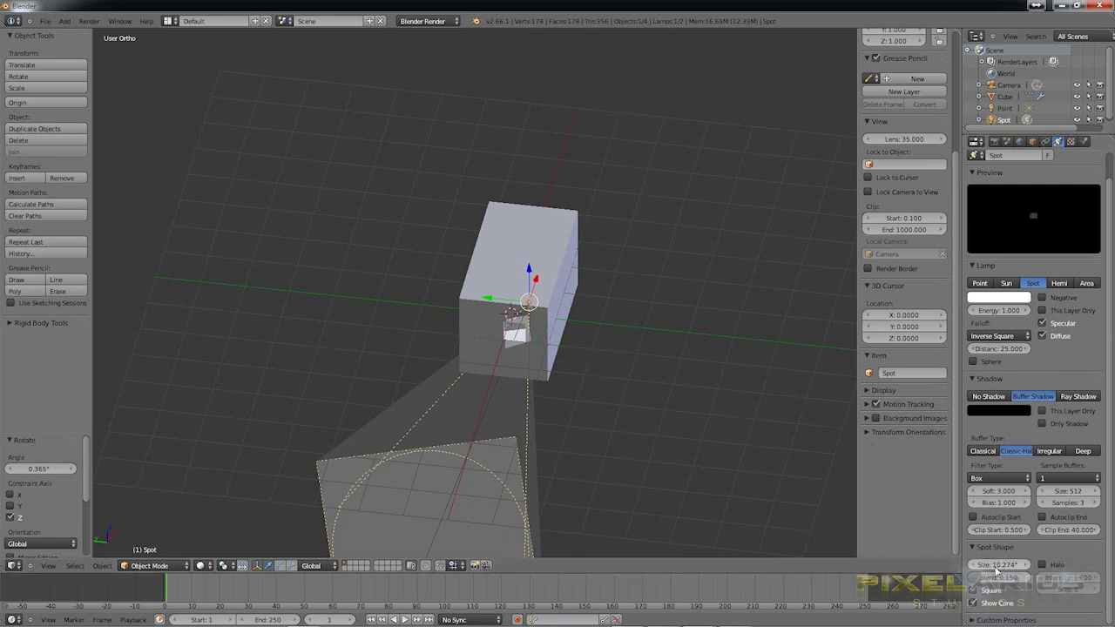
pyautogui.moveTo(995, 566); pyautogui.dragTo(996, 566)
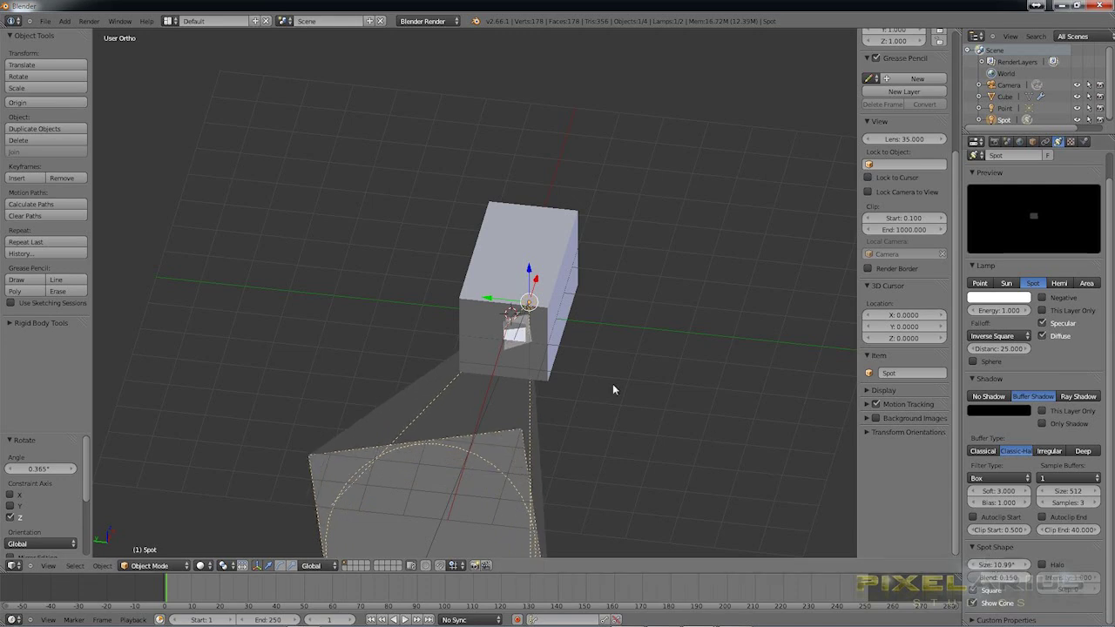
pyautogui.moveTo(584, 360); pyautogui.dragTo(492, 390, button='middle')
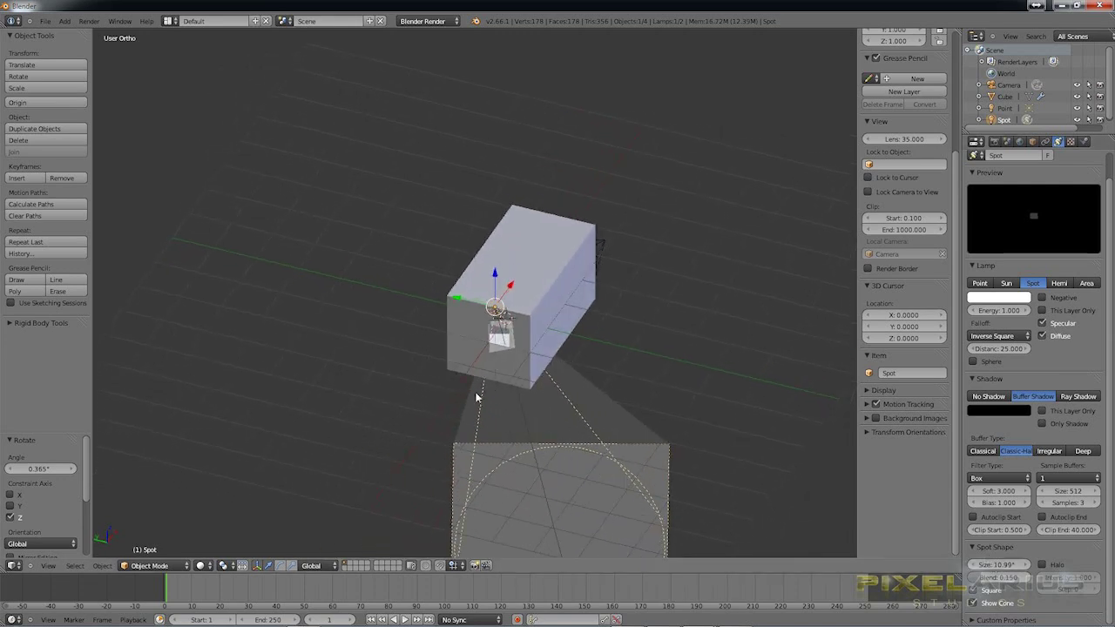
pyautogui.press('r')
pyautogui.press('z')
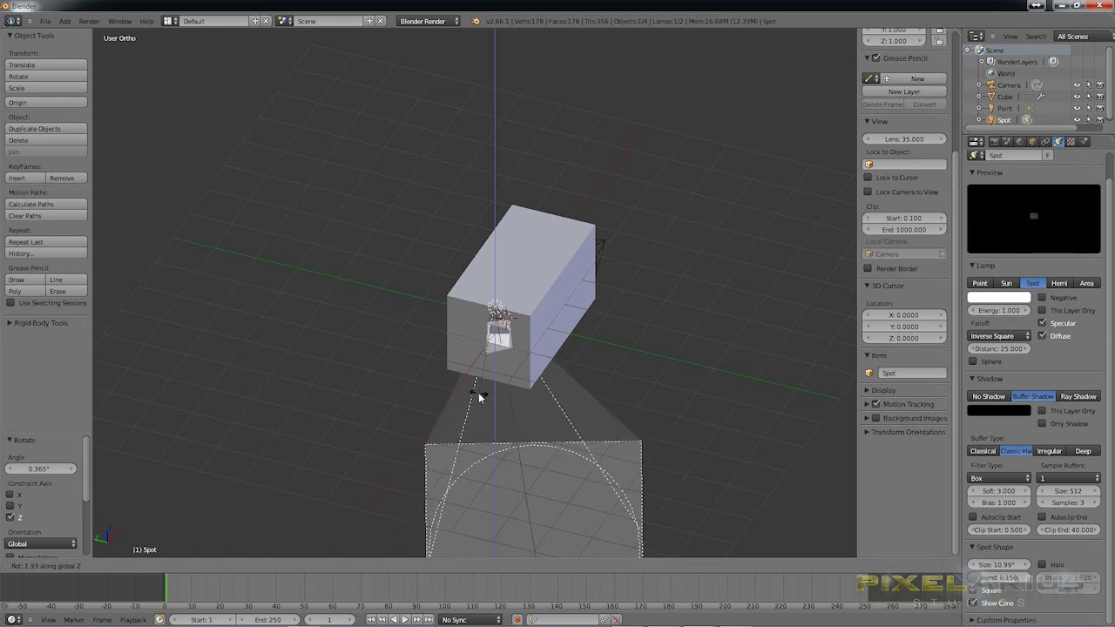
pyautogui.click(478, 397)
pyautogui.moveTo(525, 398)
pyautogui.mouseDown(button='middle')
pyautogui.moveTo(552, 398)
pyautogui.moveTo(533, 396)
pyautogui.mouseUp(button='middle')
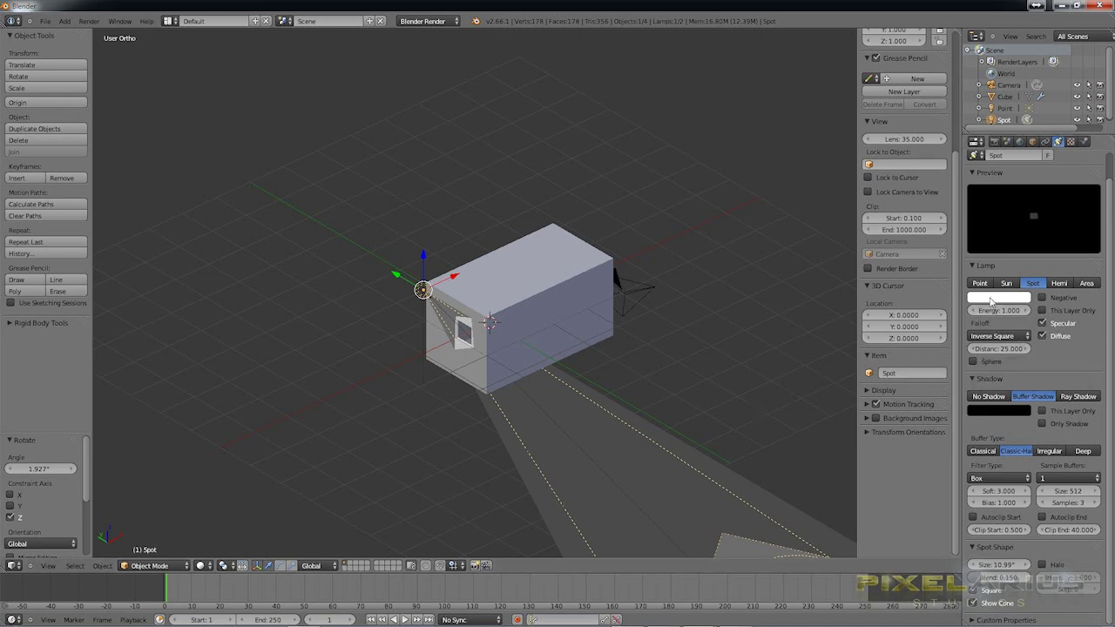
# Tint the spot lamp's colour light blue
pyautogui.click(997, 297)
pyautogui.click(978, 176)
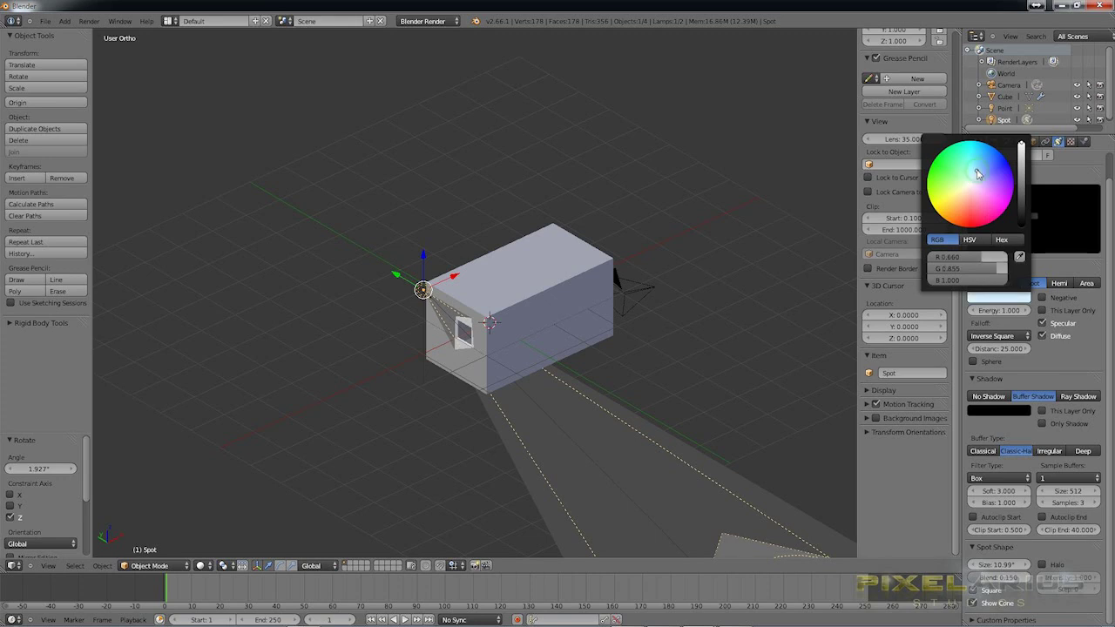
pyautogui.click(976, 167)
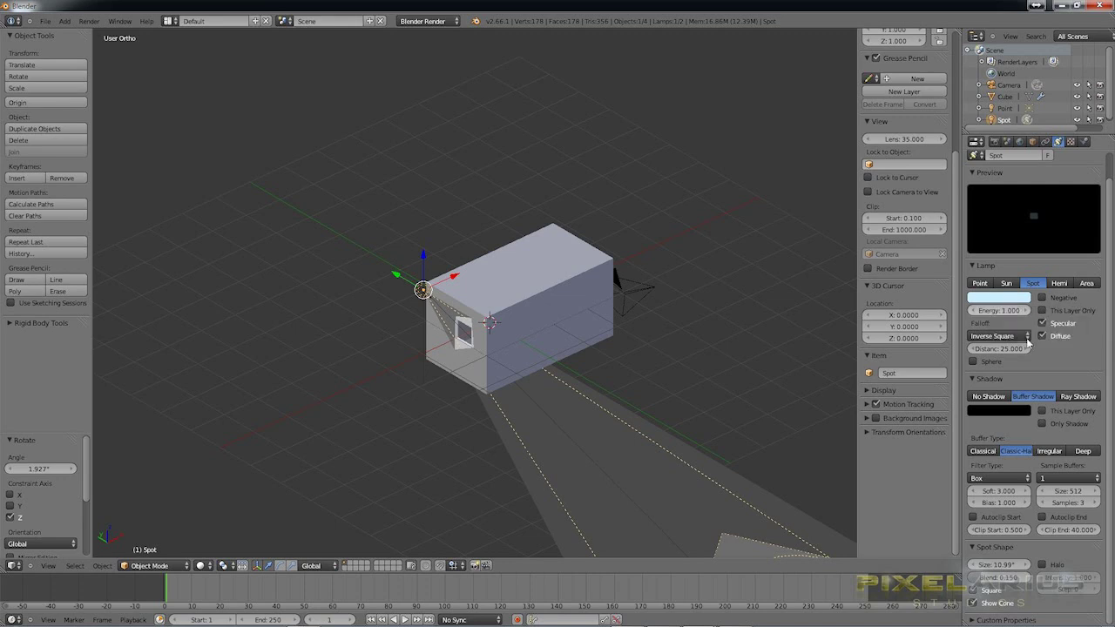
# Set the lamp energy to 0.400 and its falloff to Constant
pyautogui.click(1007, 311)
pyautogui.write('.4')
pyautogui.press('Return')
pyautogui.click(1001, 337)
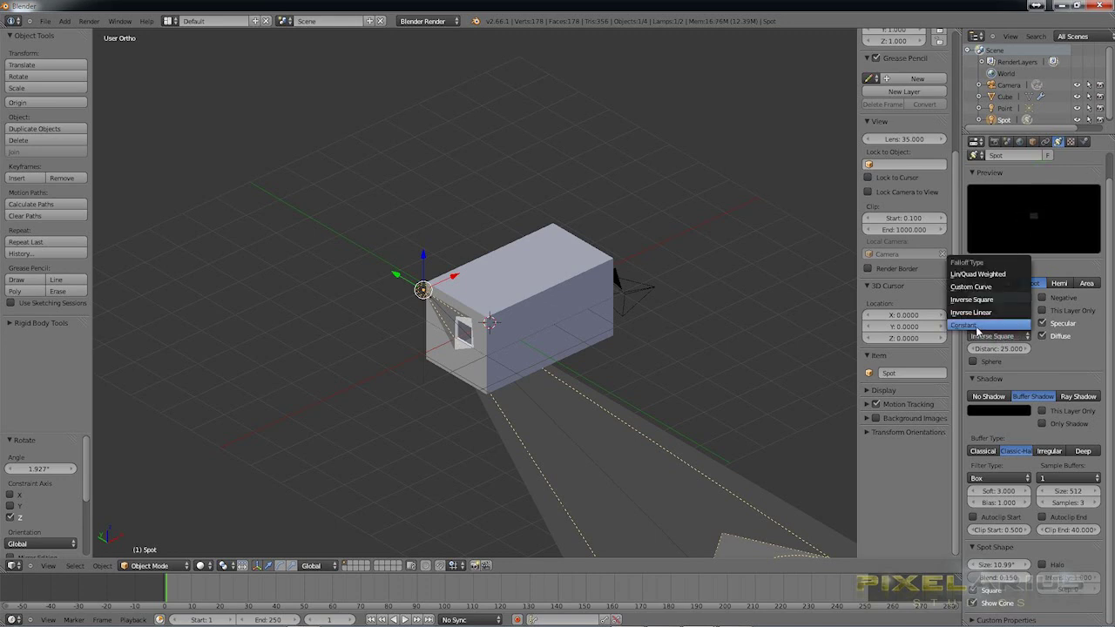
pyautogui.click(976, 325)
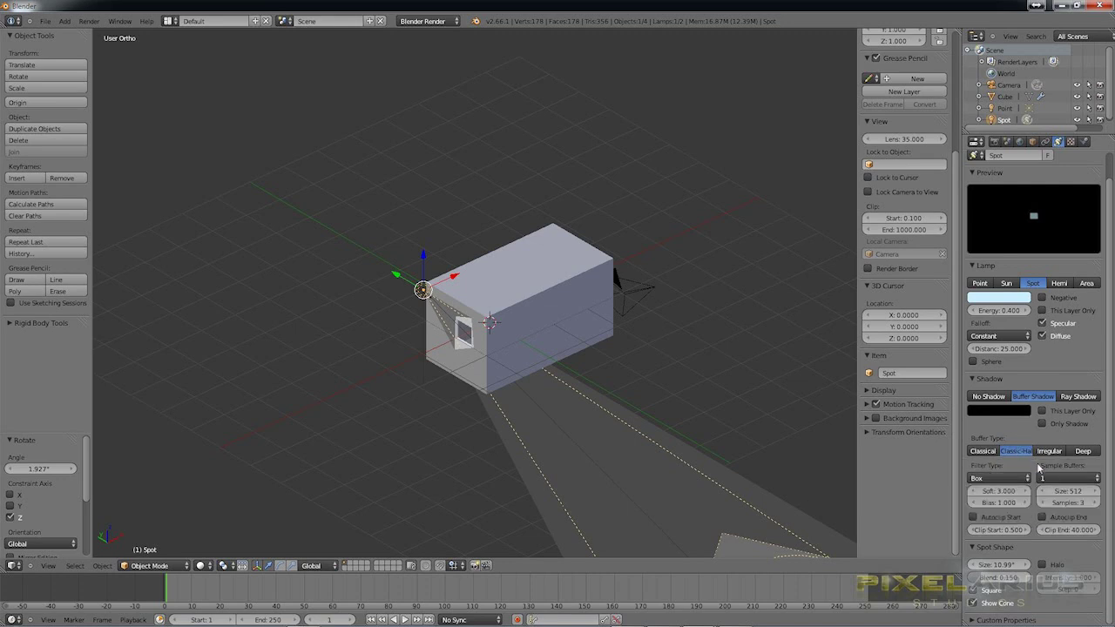
# Set shadow Sample Buffers to 4 and Samples to 10, and tick Autoclip Start and Autoclip End
pyautogui.click(1082, 478)
pyautogui.click(1062, 454)
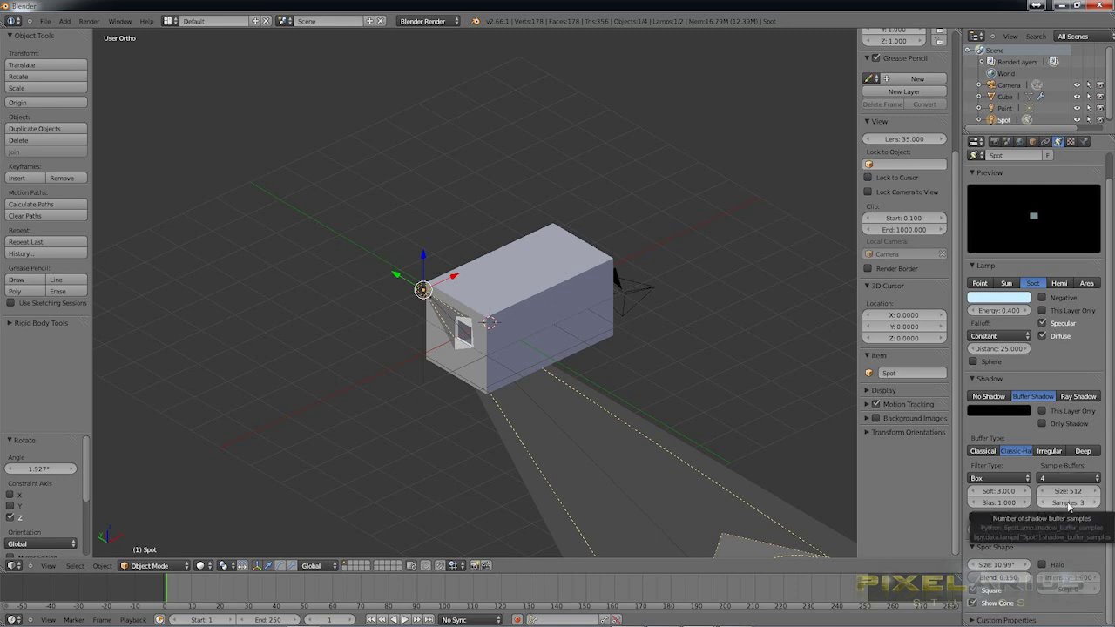
pyautogui.click(1068, 503)
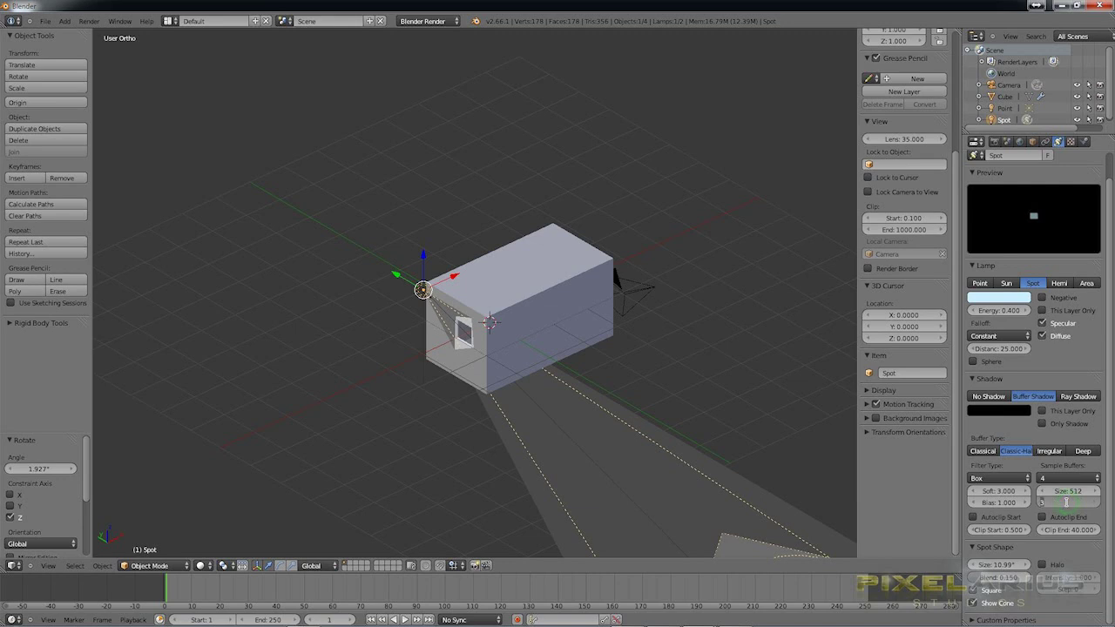
pyautogui.write('10')
pyautogui.press('Return')
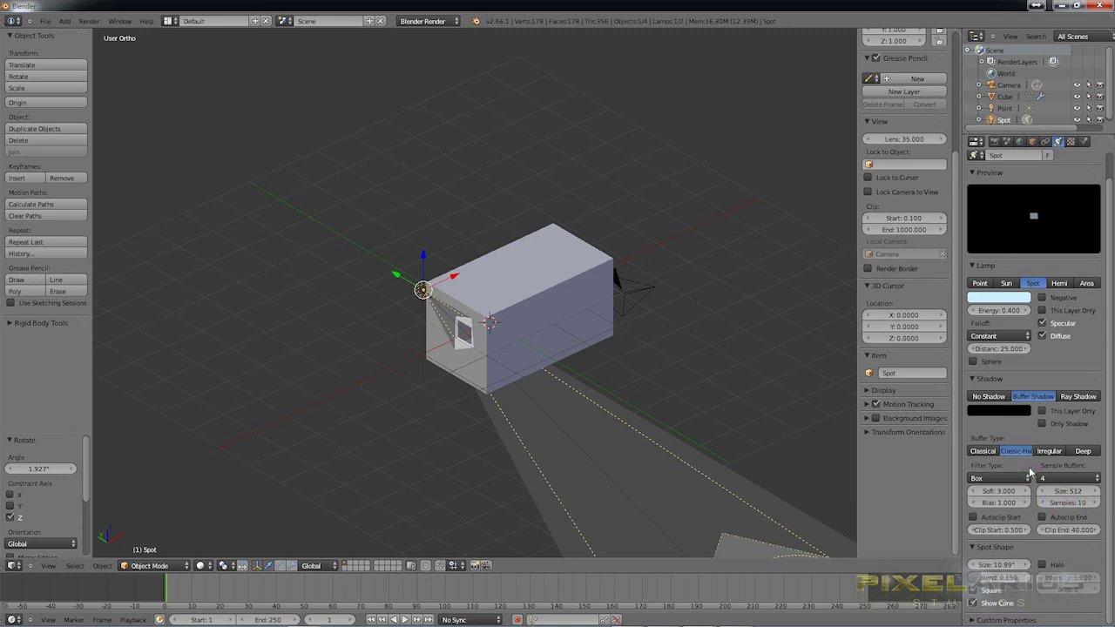
pyautogui.click(973, 517)
pyautogui.click(1042, 517)
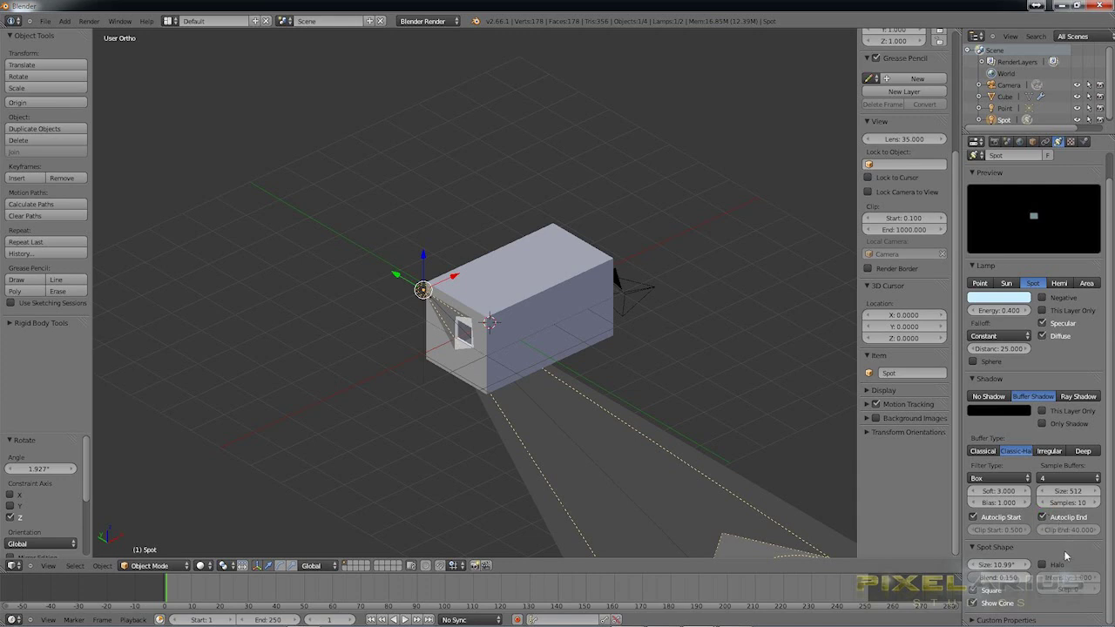
# Enable the spot lamp's Halo and set its Halo Intensity to 0.4
pyautogui.click(1042, 564)
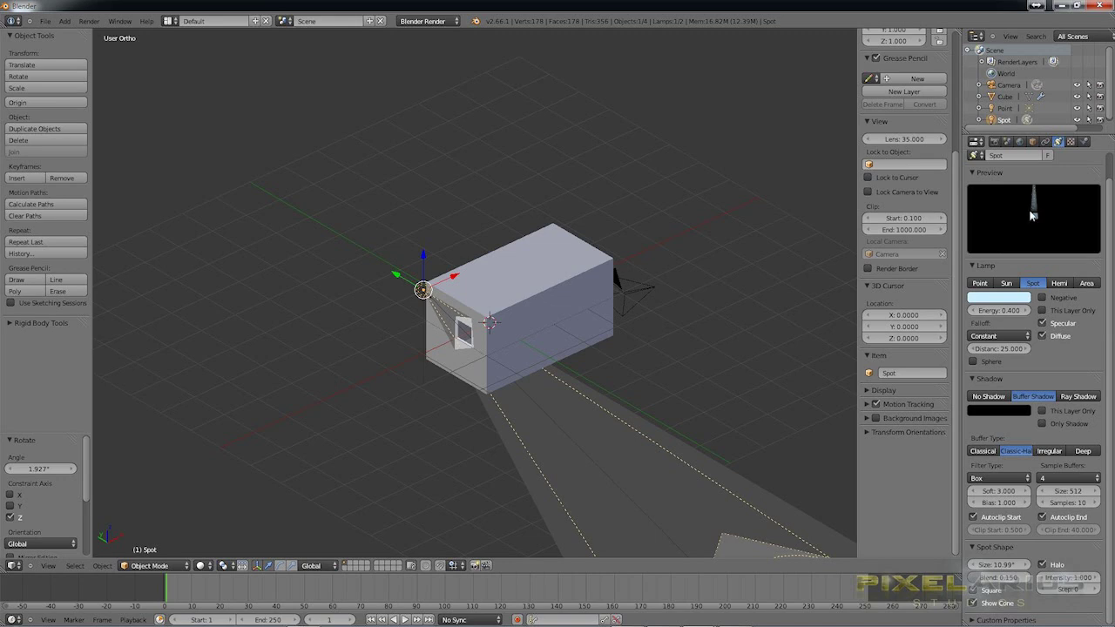
pyautogui.click(1044, 565)
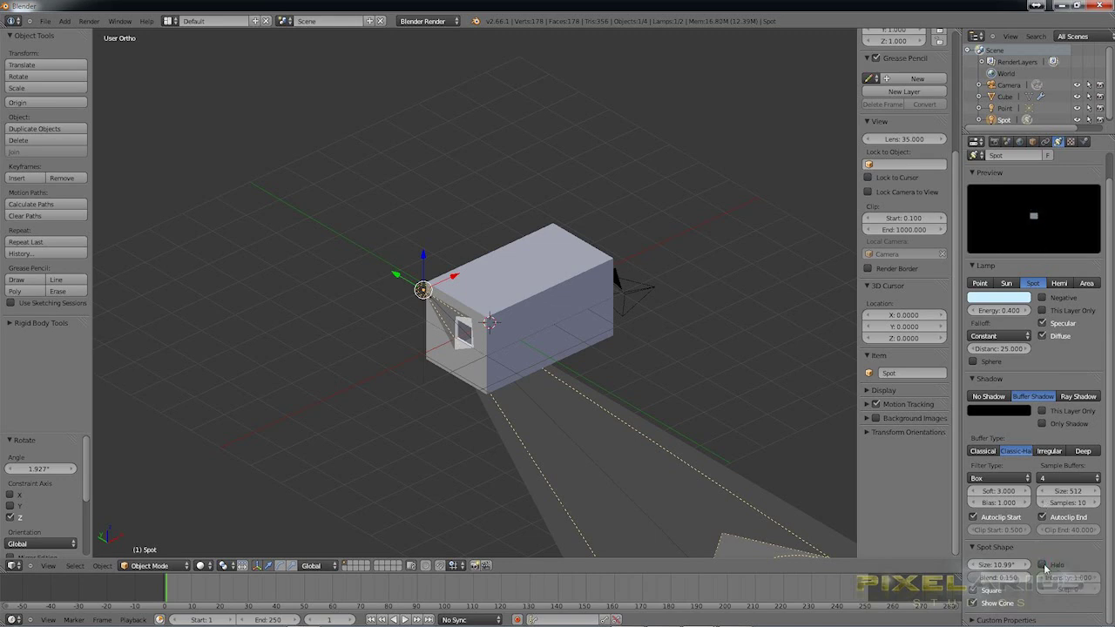
pyautogui.click(1044, 566)
pyautogui.rightClick(1046, 566)
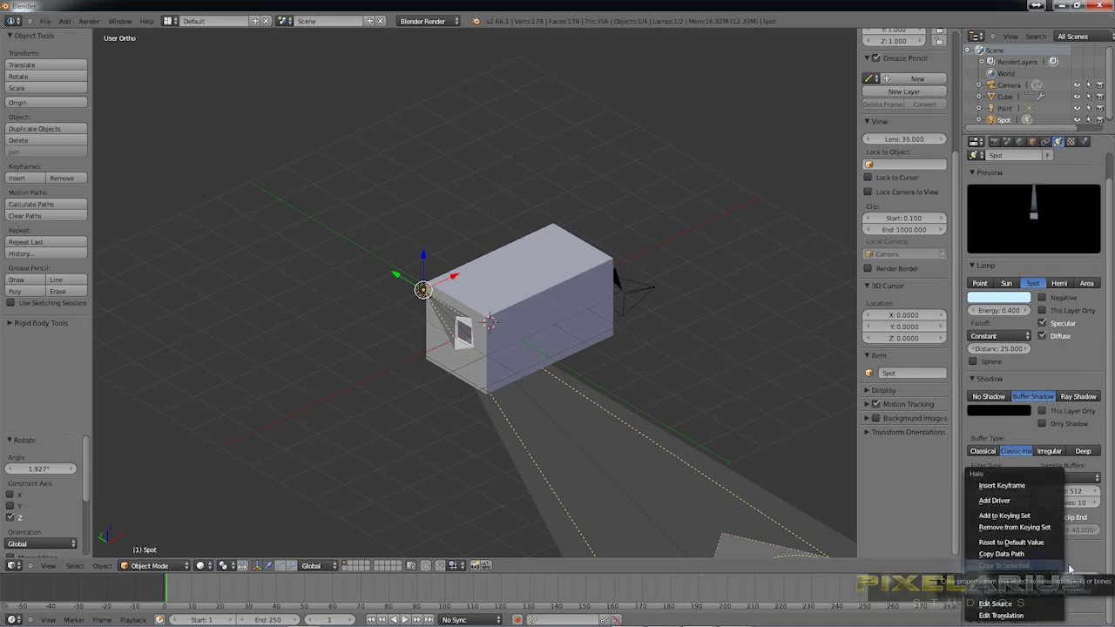
pyautogui.press('Escape')
pyautogui.click(1044, 565)
pyautogui.click(1043, 565)
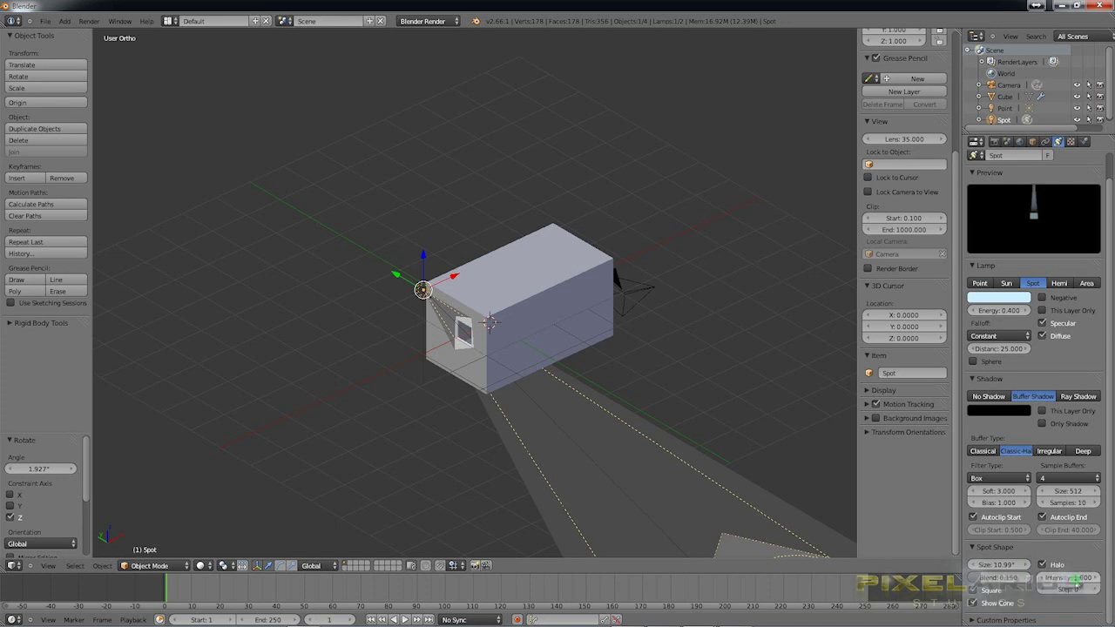
pyautogui.click(1071, 577)
pyautogui.write('0.4')
pyautogui.press('Return')
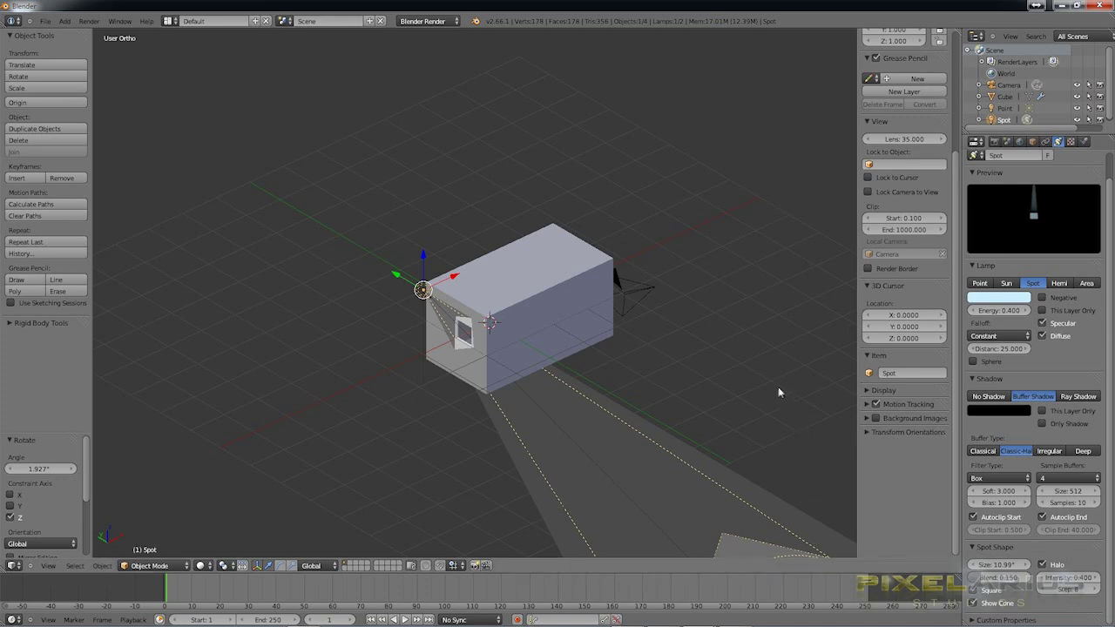
# Render a test frame to check the blue beam through the window, then return to the scene
pyautogui.press('F12')
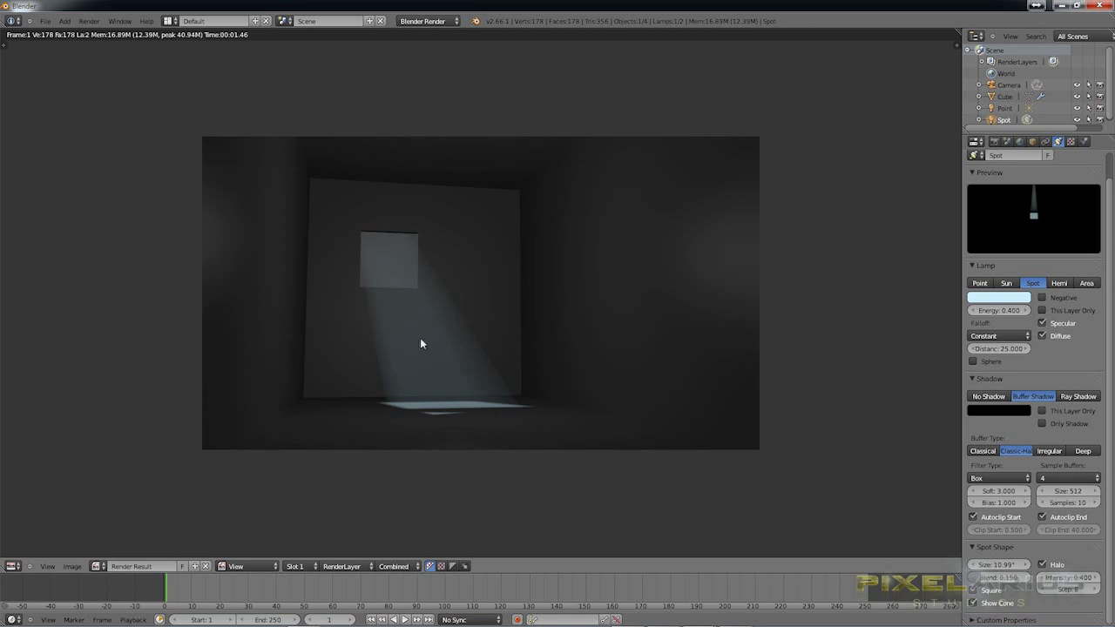
pyautogui.press('Escape')
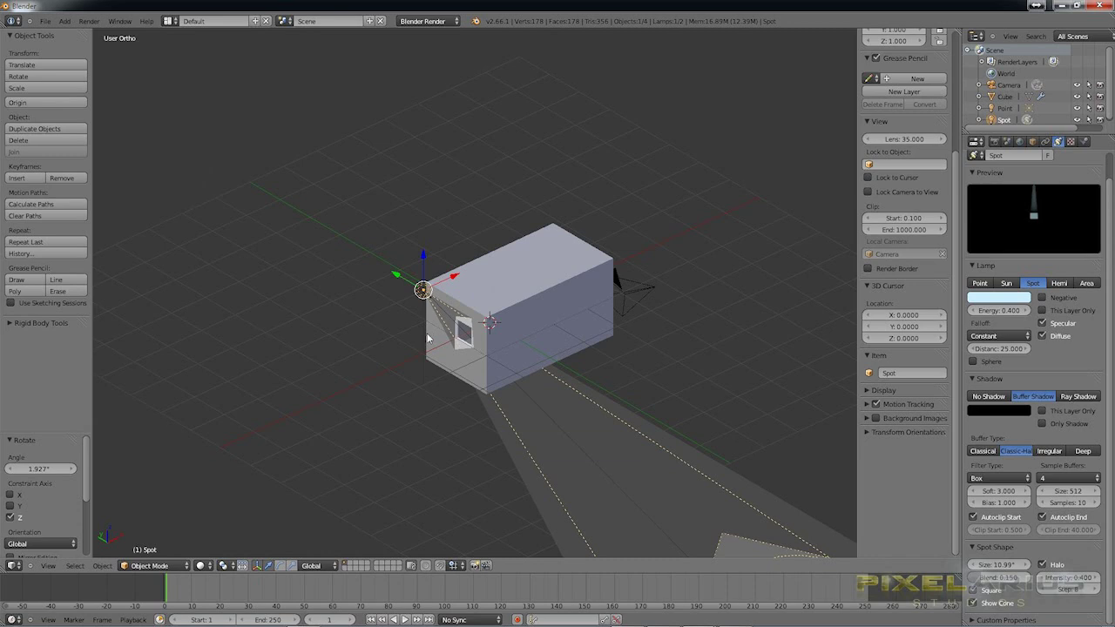
# Switch transform orientation to Local and rotate the spot lamp slightly about Z
pyautogui.moveTo(428, 338); pyautogui.dragTo(465, 355, button='middle')
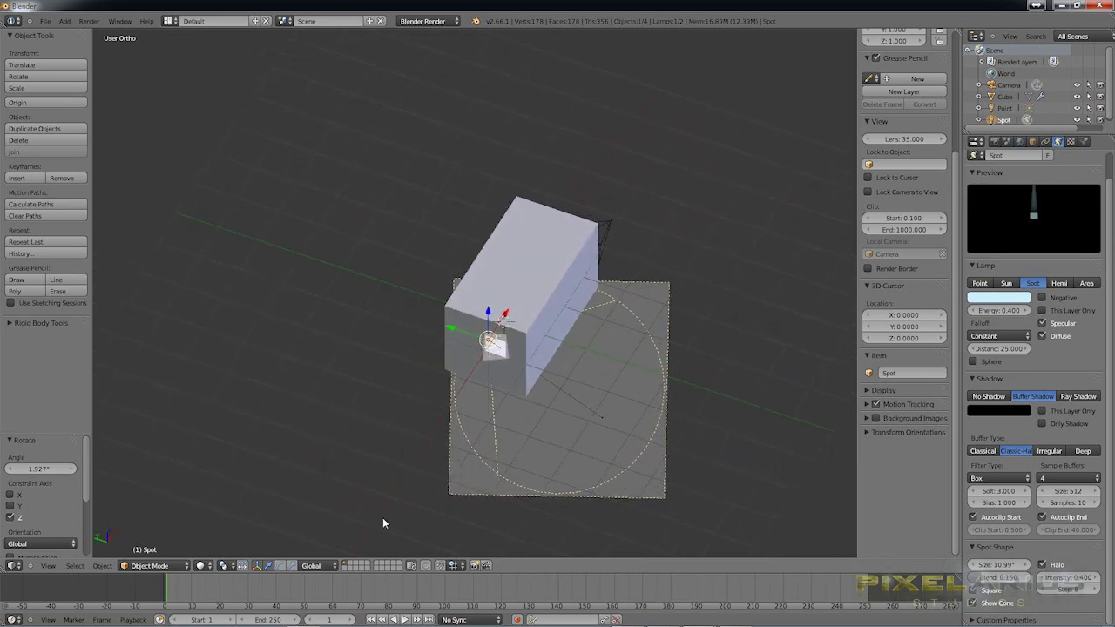
pyautogui.click(315, 565)
pyautogui.click(327, 549)
pyautogui.press('r')
pyautogui.press('z')
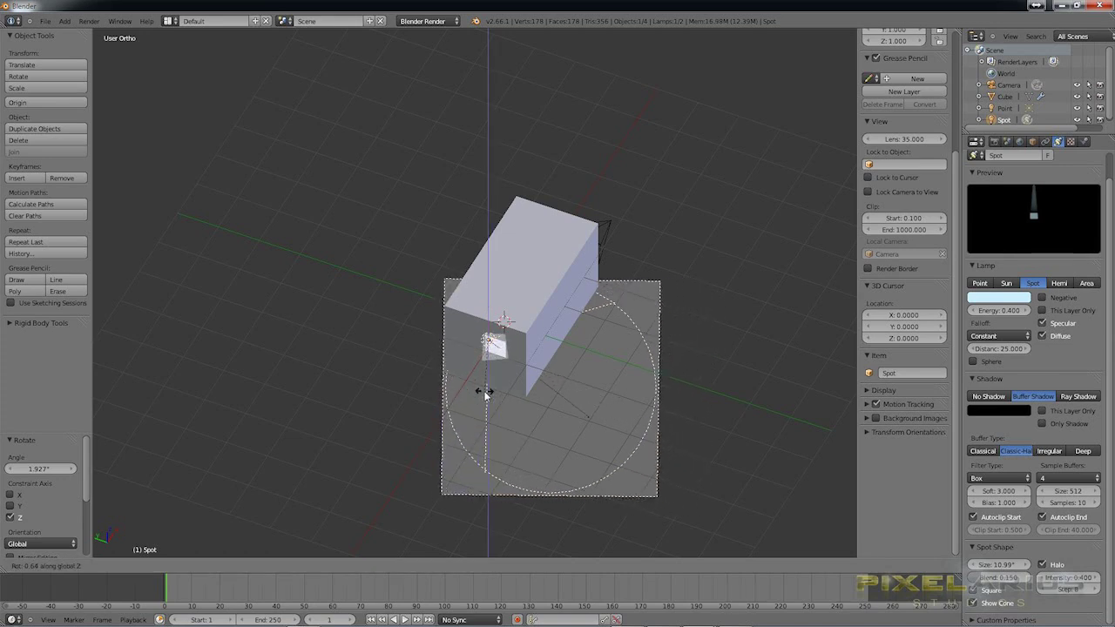
pyautogui.click(485, 392)
pyautogui.press('KP_4')
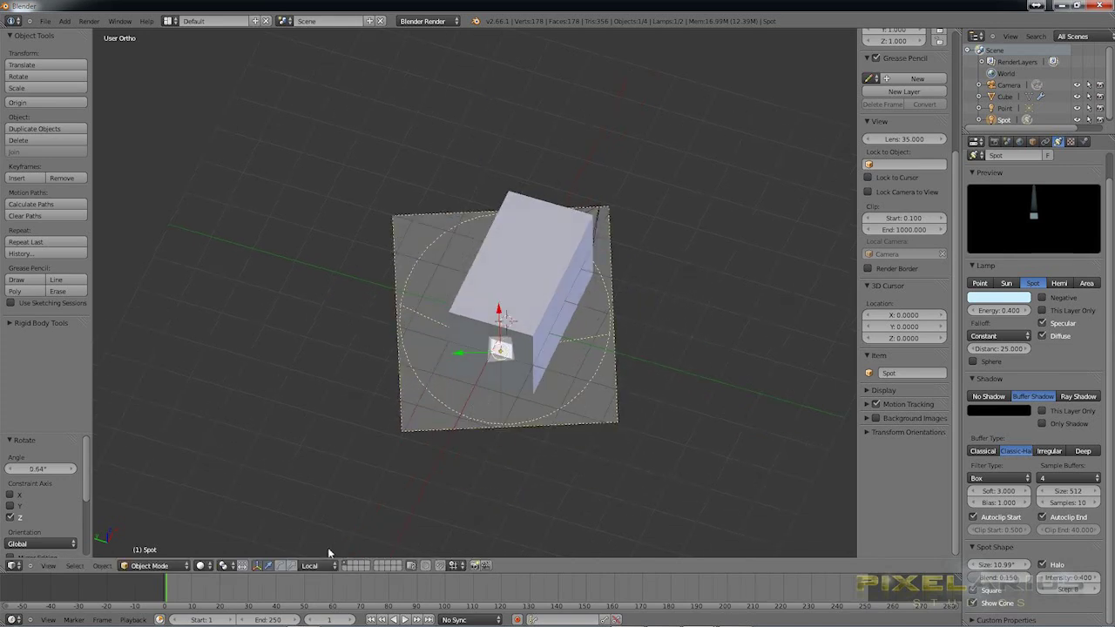
# Switch orientation to Normal and re-rotate the lamp, including a 13.377° turn
pyautogui.click(314, 565)
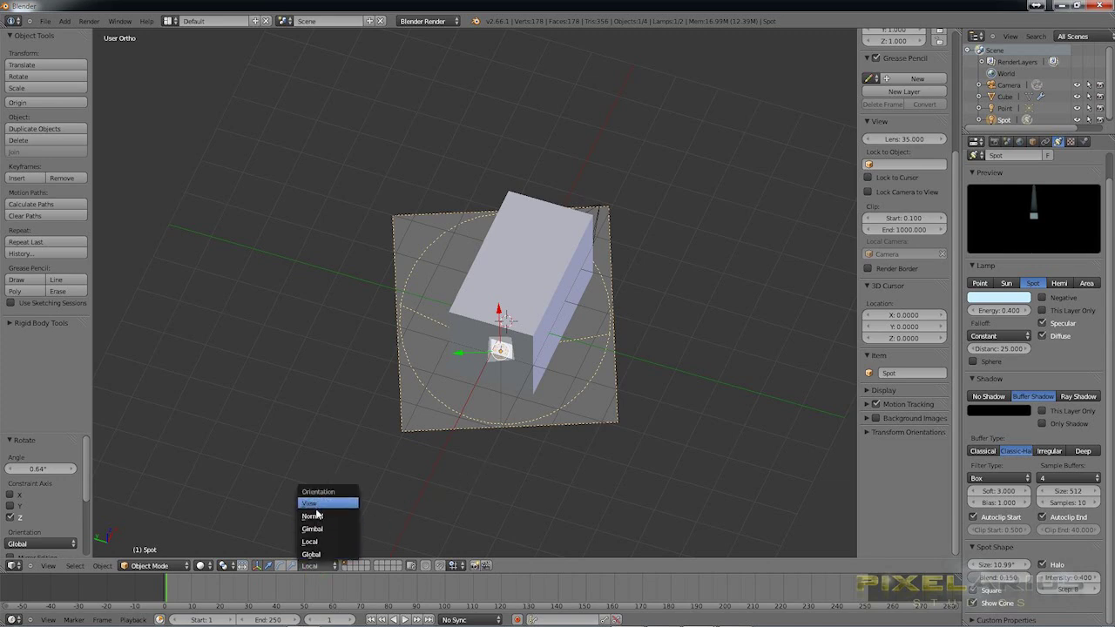
pyautogui.click(312, 515)
pyautogui.press('r')
pyautogui.press('z')
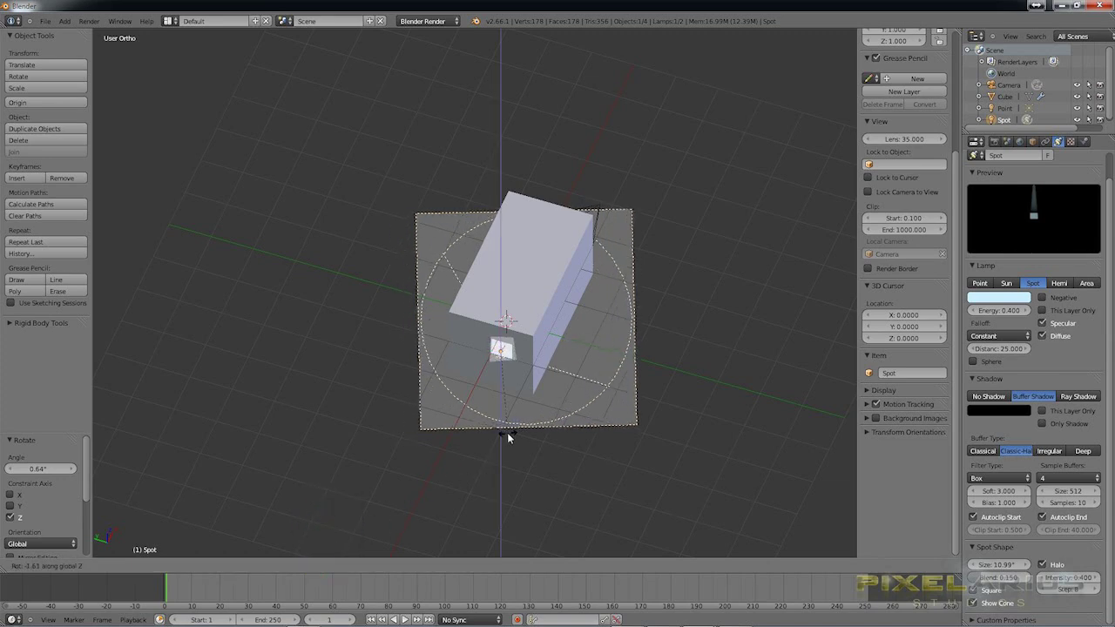
pyautogui.click(511, 439)
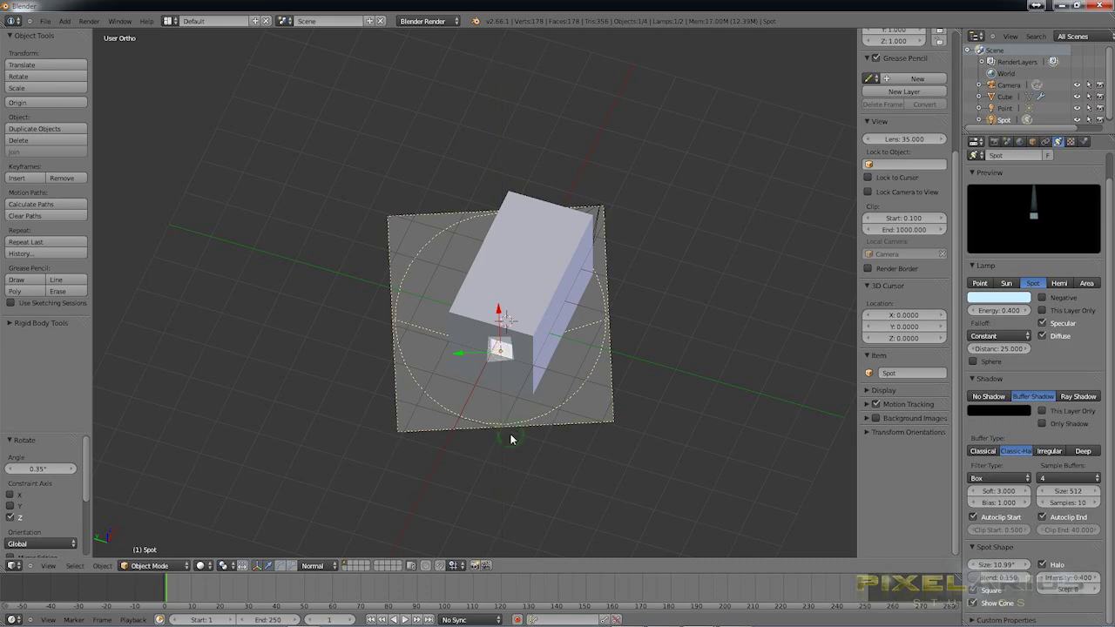
pyautogui.moveTo(482, 443)
pyautogui.mouseDown(button='middle')
pyautogui.moveTo(513, 423)
pyautogui.moveTo(557, 443)
pyautogui.moveTo(481, 443)
pyautogui.mouseUp(button='middle')
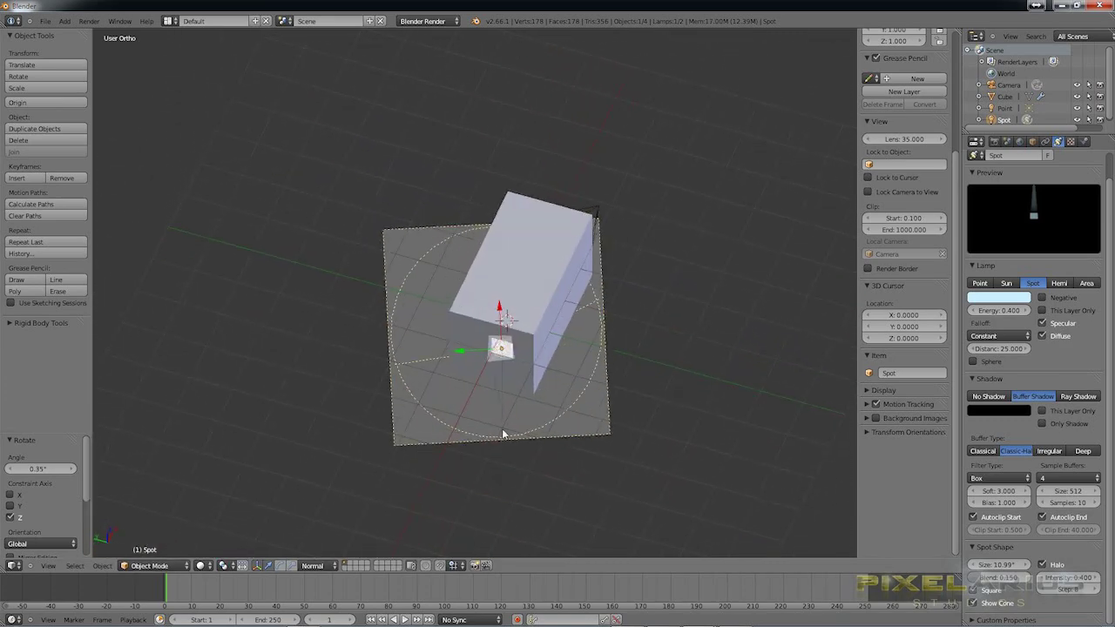
pyautogui.press('r')
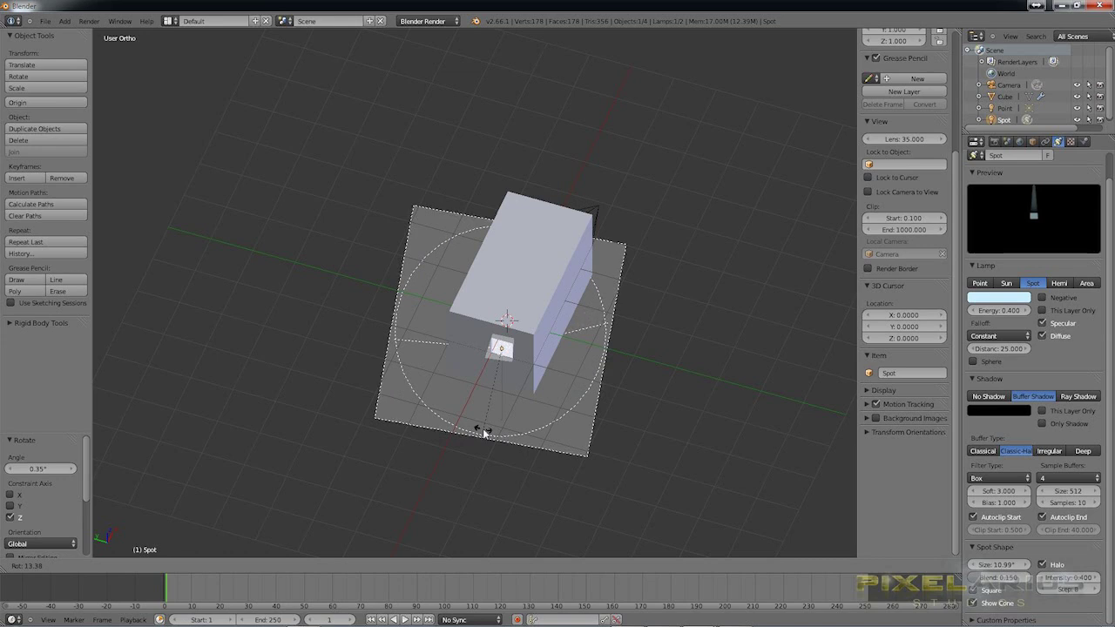
pyautogui.click(482, 429)
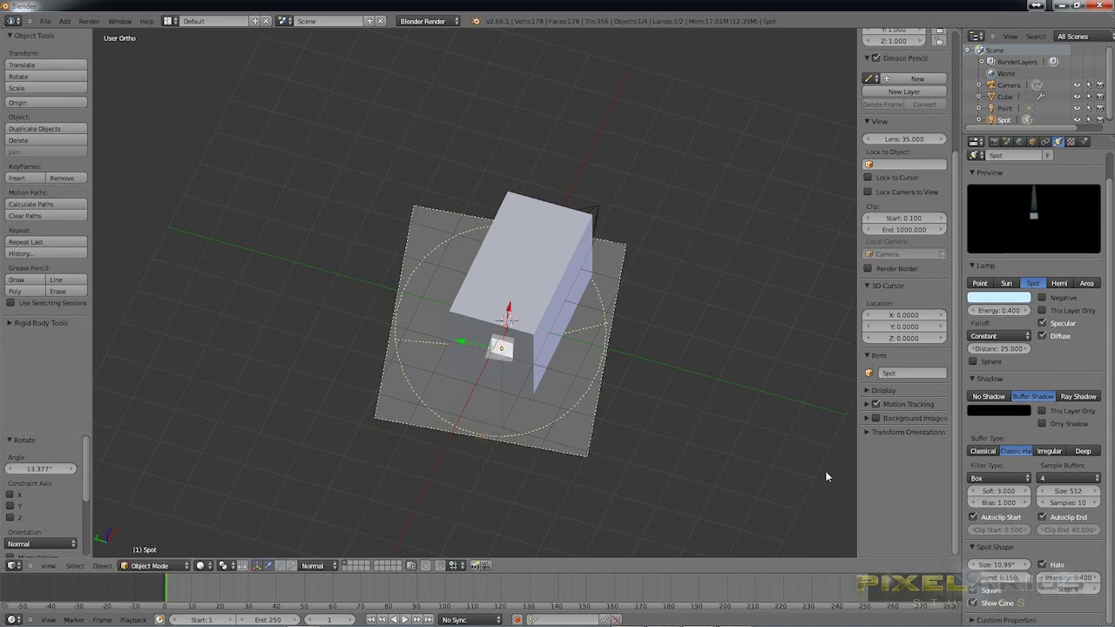
# Narrow the spot cone to 9.916°, nudge the lamp about Z, and render
pyautogui.moveTo(995, 564); pyautogui.dragTo(958, 565)
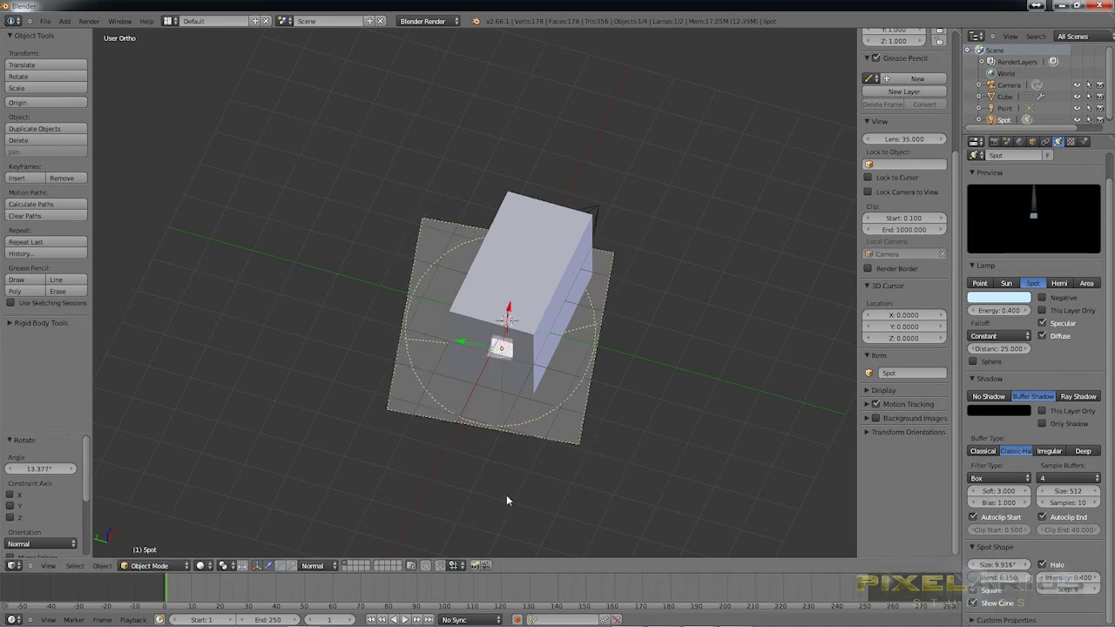
pyautogui.moveTo(500, 473); pyautogui.dragTo(491, 478, button='middle')
pyautogui.press('r')
pyautogui.press('z')
pyautogui.click(489, 476)
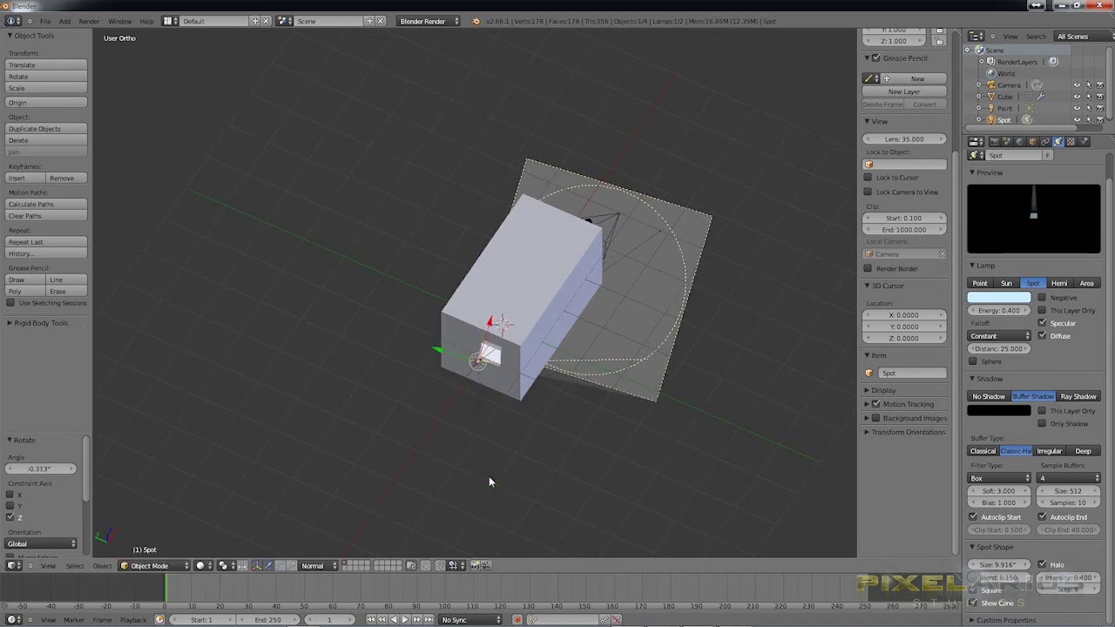
pyautogui.press('F12')
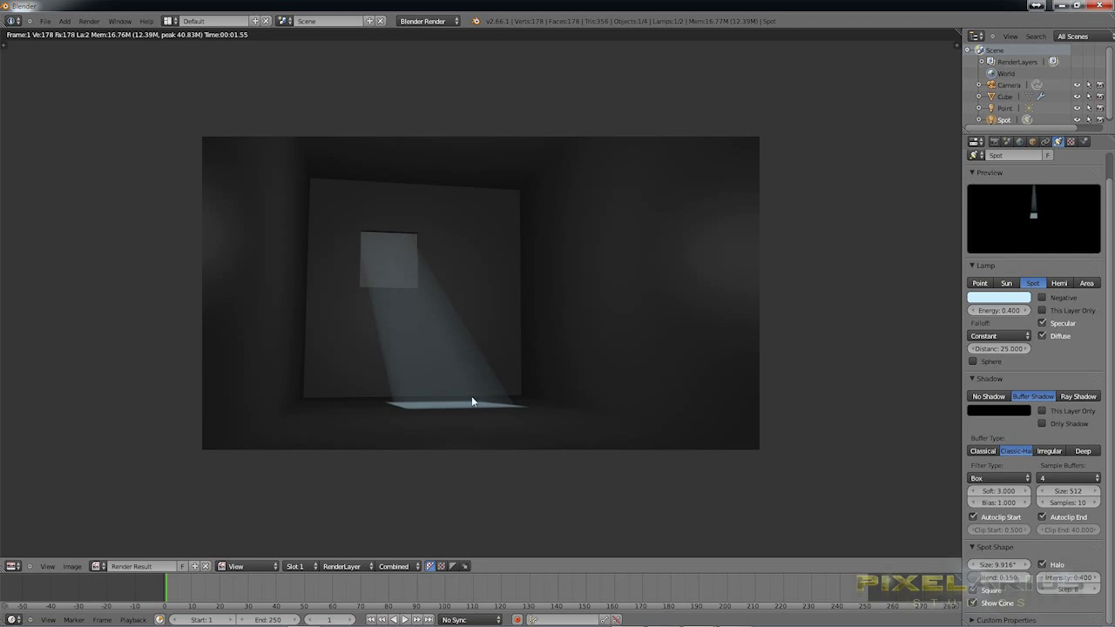
# Compare renders with the spot cone at 11.706° and then at 11°
pyautogui.press('Escape')
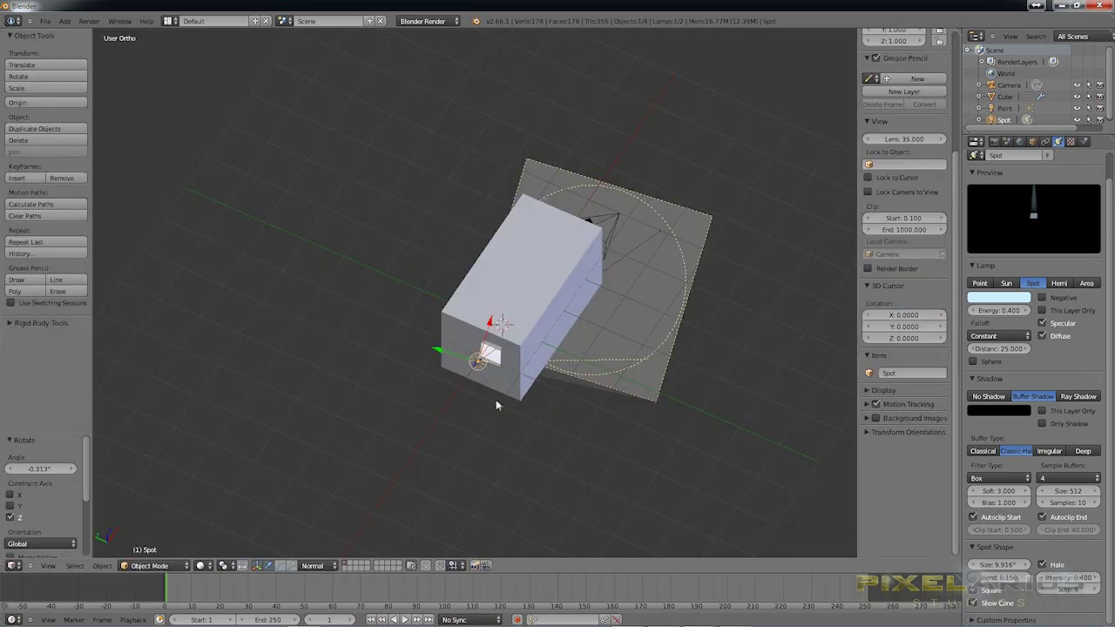
pyautogui.moveTo(982, 565); pyautogui.dragTo(986, 569)
pyautogui.press('F12')
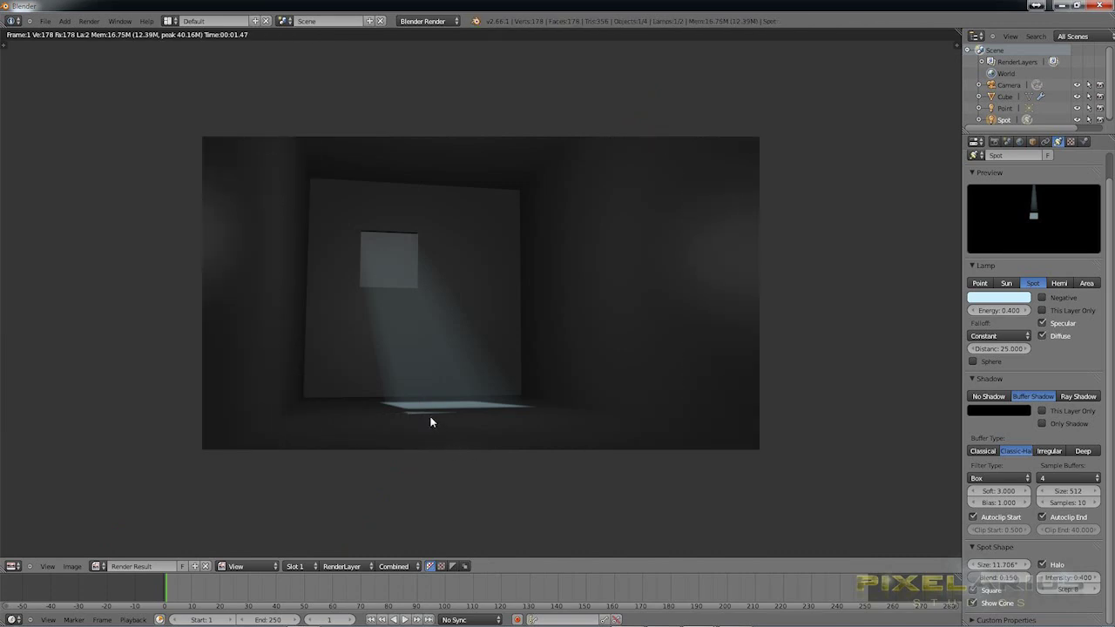
pyautogui.press('Escape')
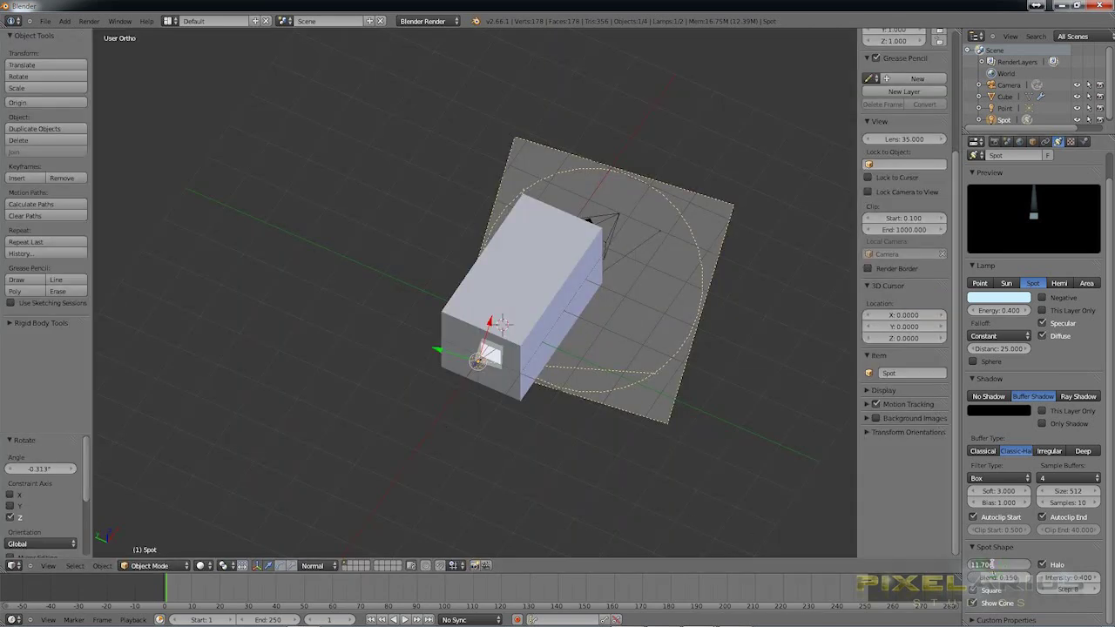
pyautogui.press('Return')
pyautogui.press('F12')
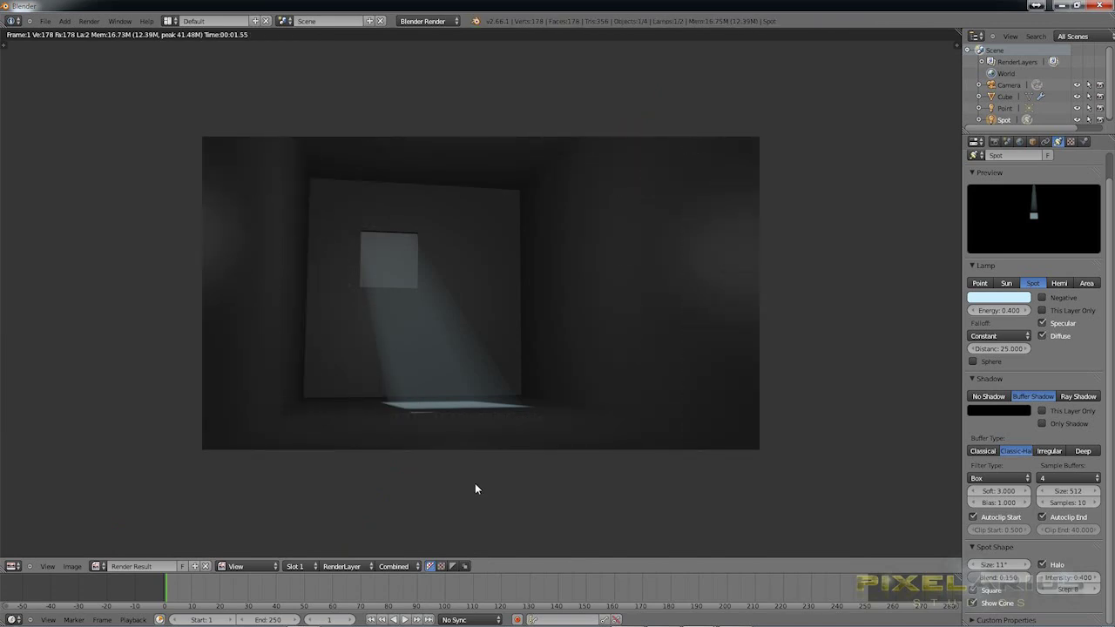
pyautogui.press('Escape')
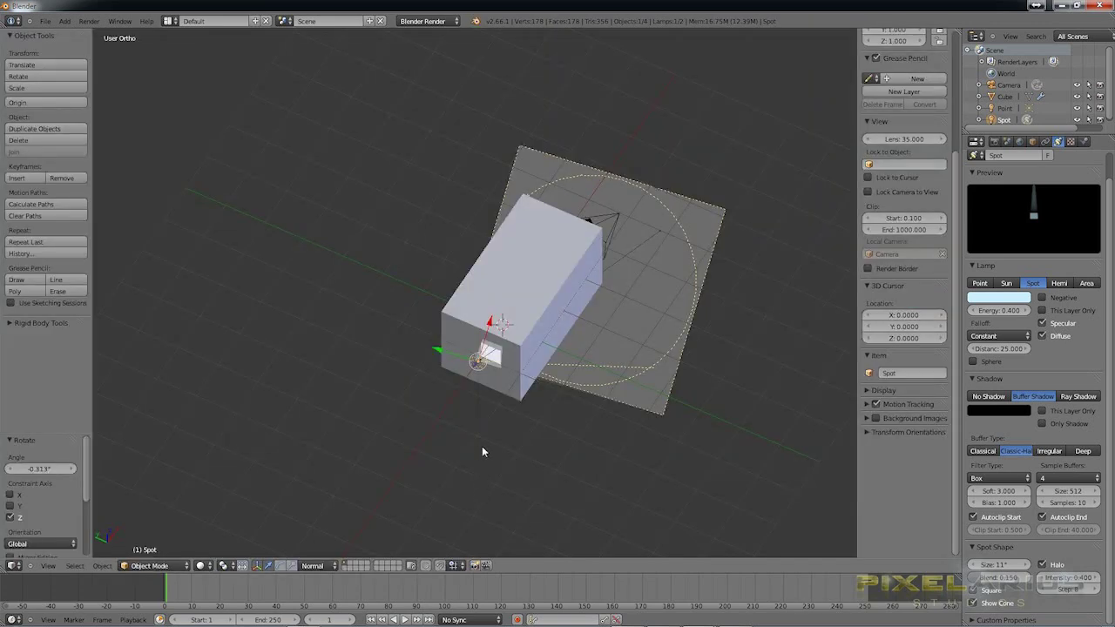
# Tilt the spot lamp about Y and render to check the beam
pyautogui.press('r')
pyautogui.press('y')
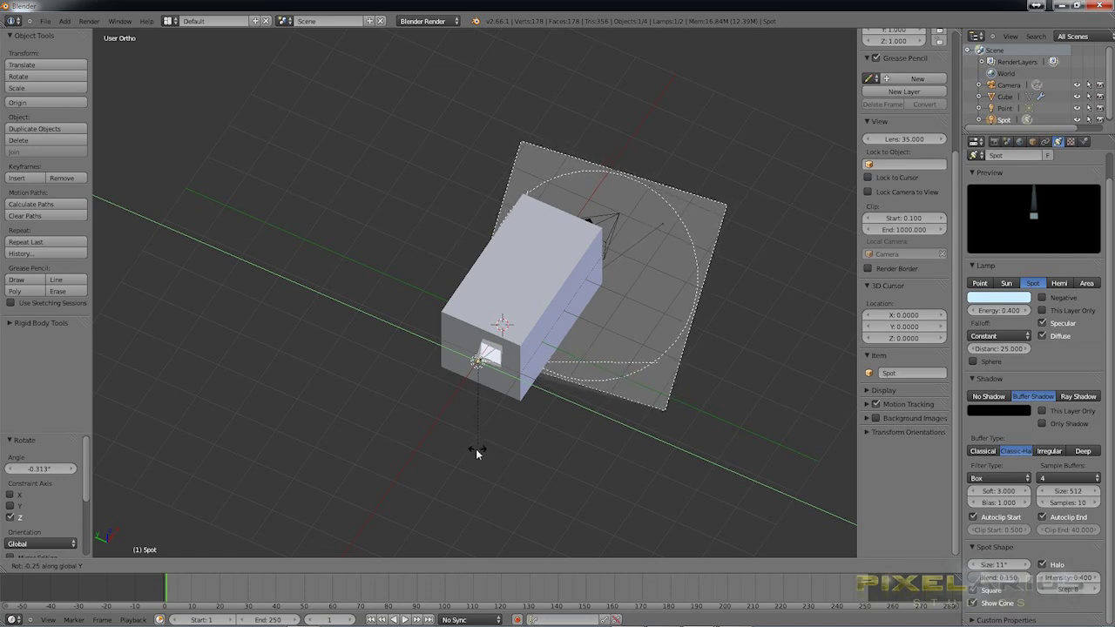
pyautogui.click(462, 459)
pyautogui.press('F12')
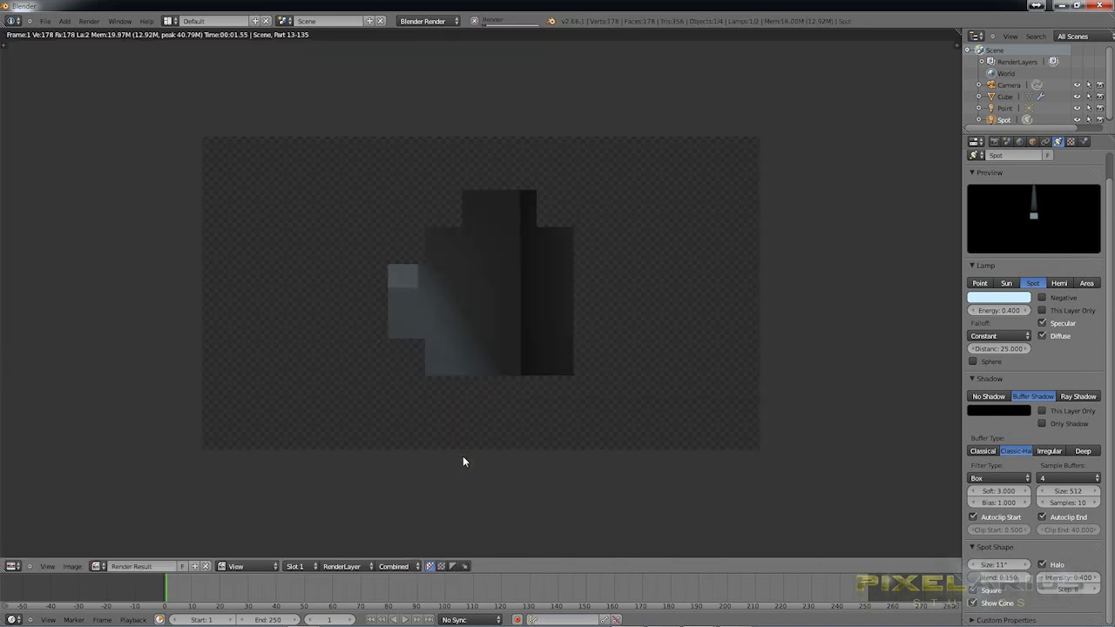
# Tilt the lamp about Y once more and render the adjusted beam
pyautogui.press('Escape')
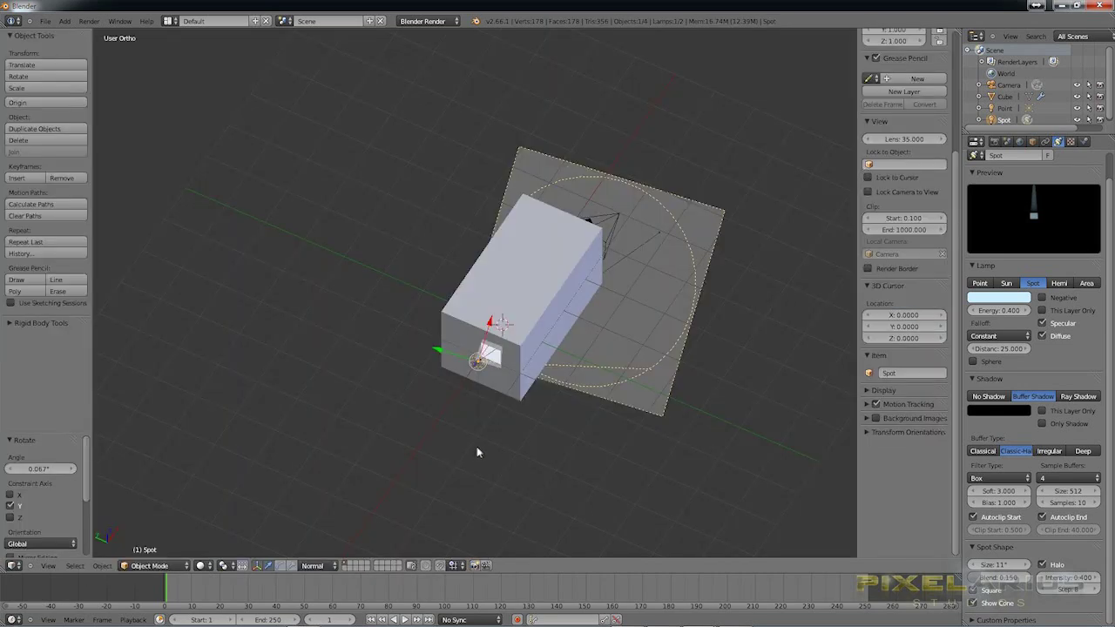
pyautogui.press('r')
pyautogui.press('y')
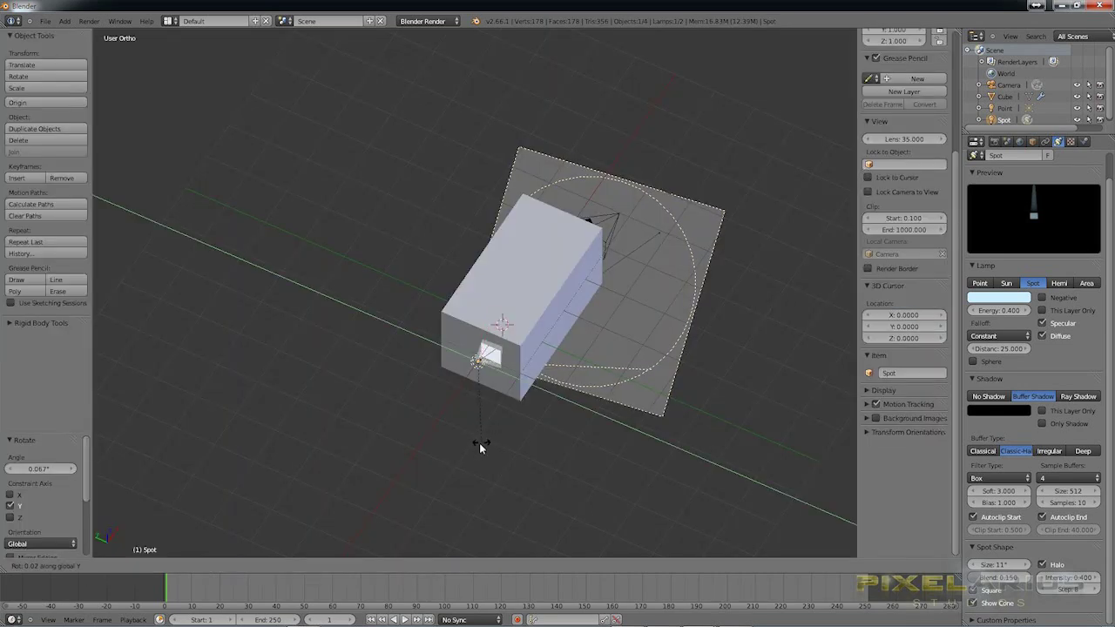
pyautogui.click(461, 450)
pyautogui.press('F12')
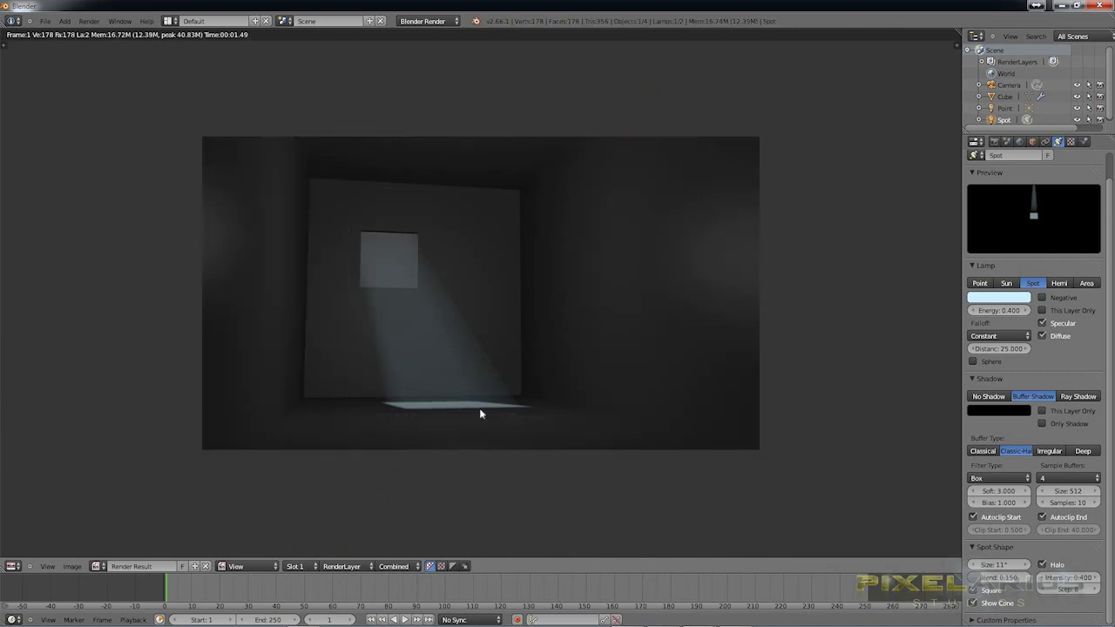
# Tick the Halo checkbox under Spot Shape so the volumetric beam stays on
pyautogui.click(1043, 566)
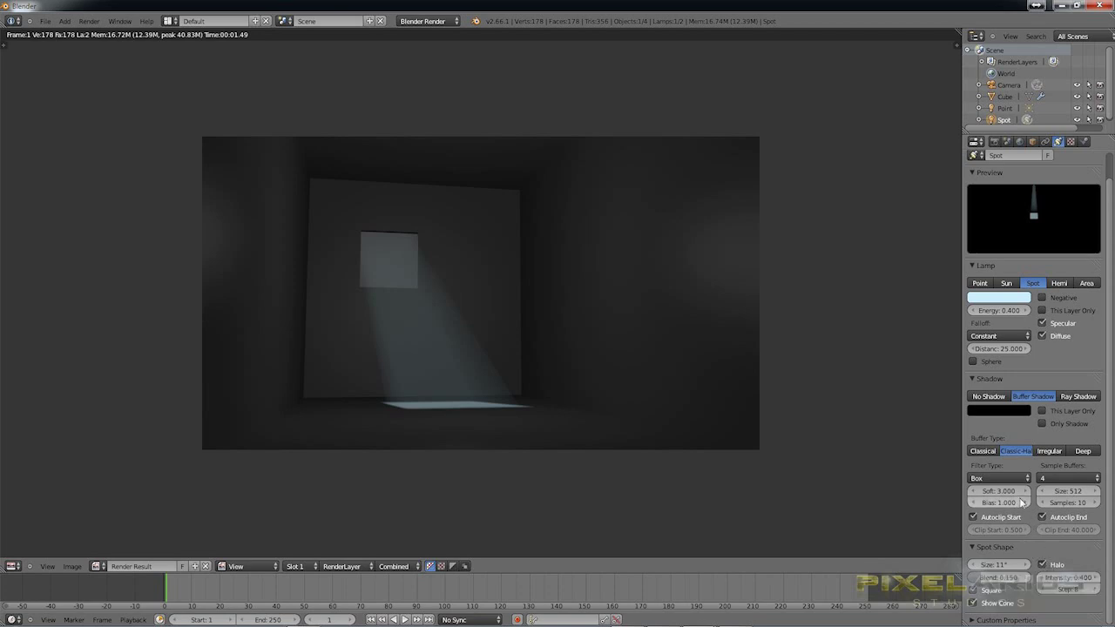